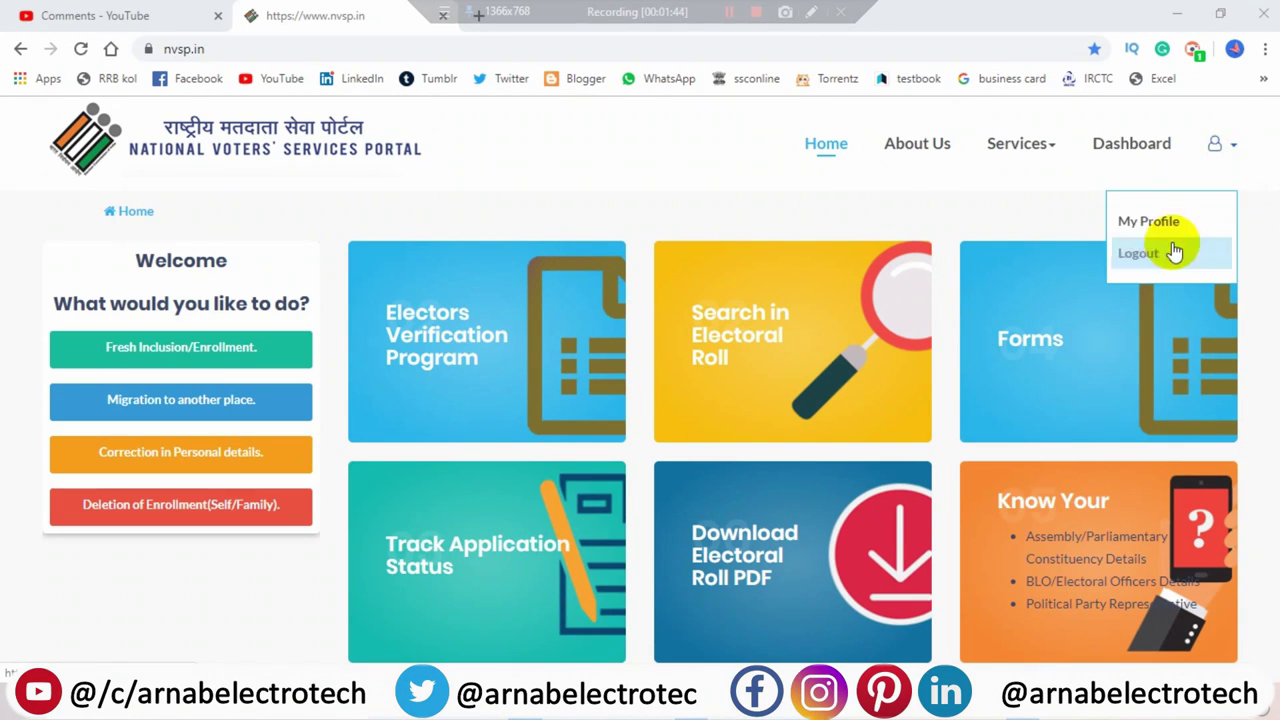
- Sign in to nvsp.in and return to the Home page's 'What would you like to do?' options
mouse_move(1203, 178)
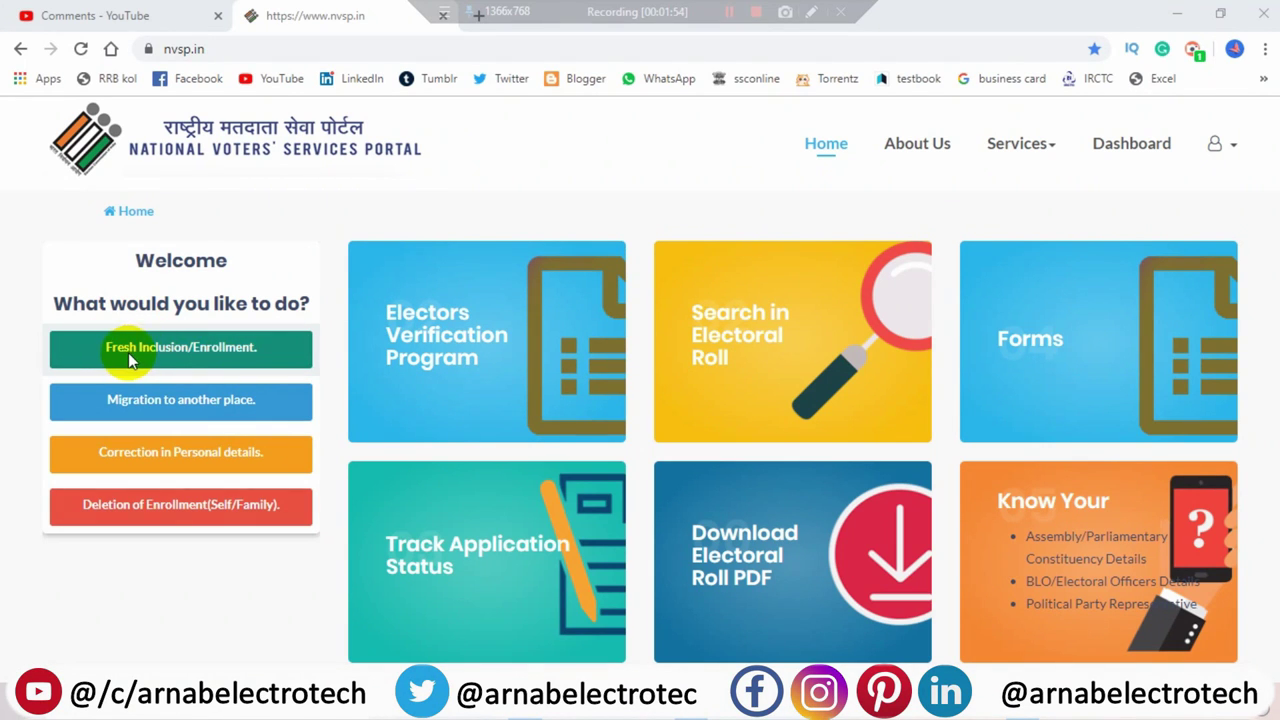
- Start a Fresh Inclusion/Enrollment as an India resident with West Bengal as the state
click(230, 350)
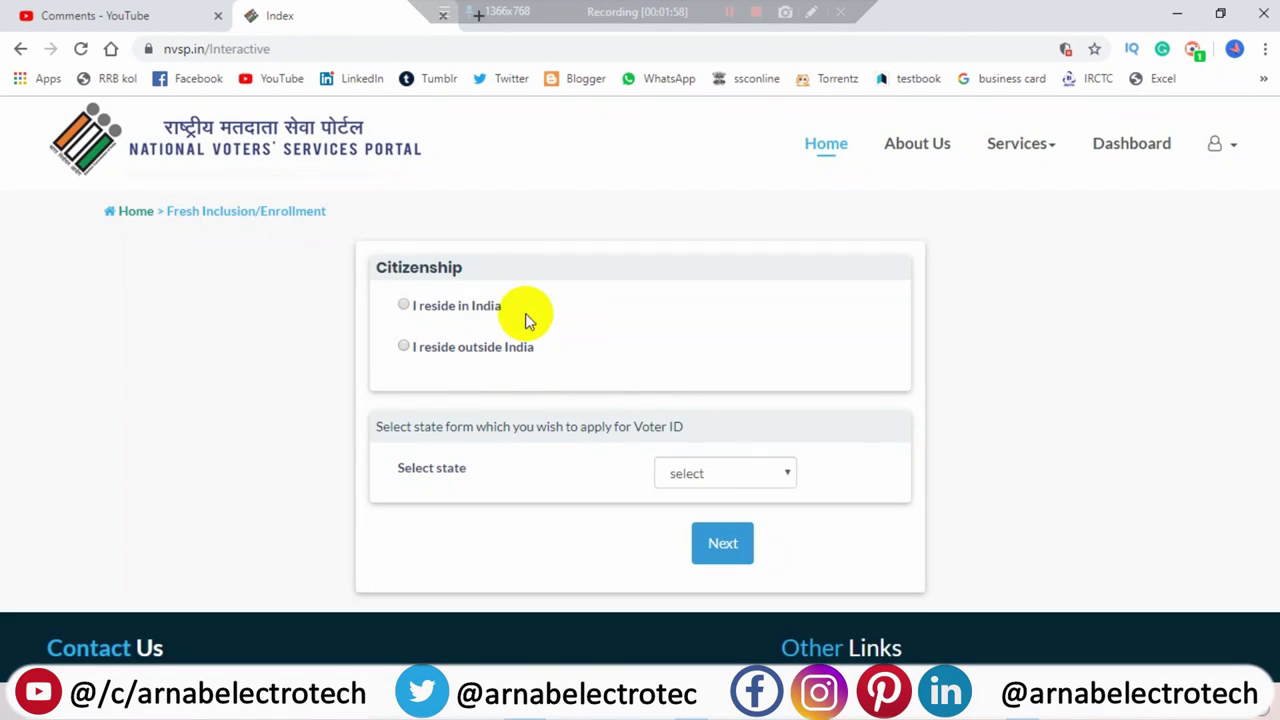
click(480, 306)
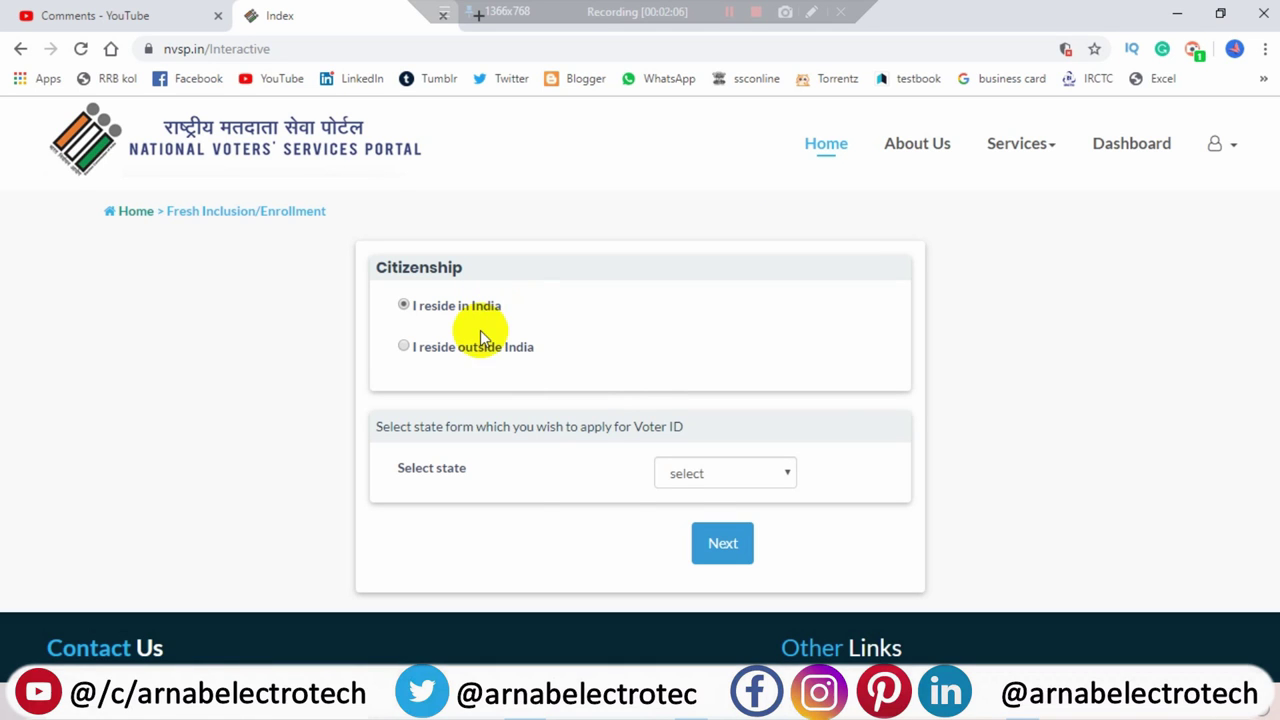
click(708, 476)
scroll(690, 420, down, 5)
click(705, 448)
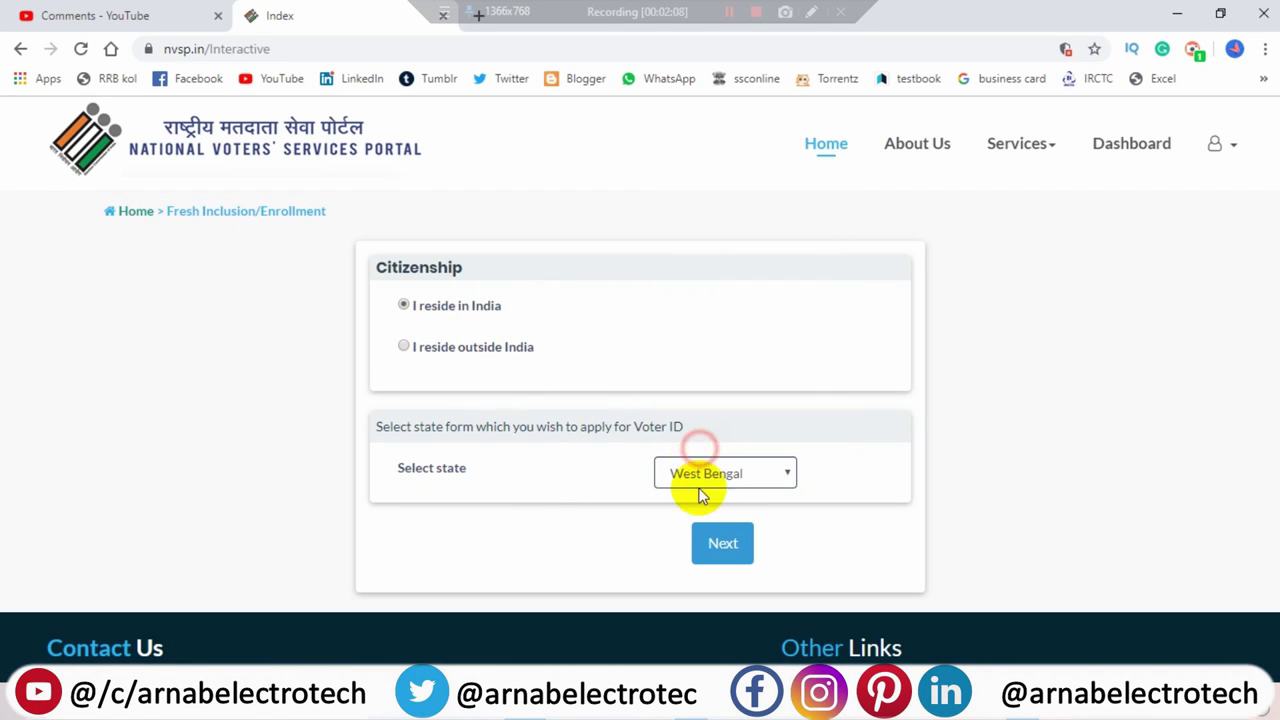
click(721, 540)
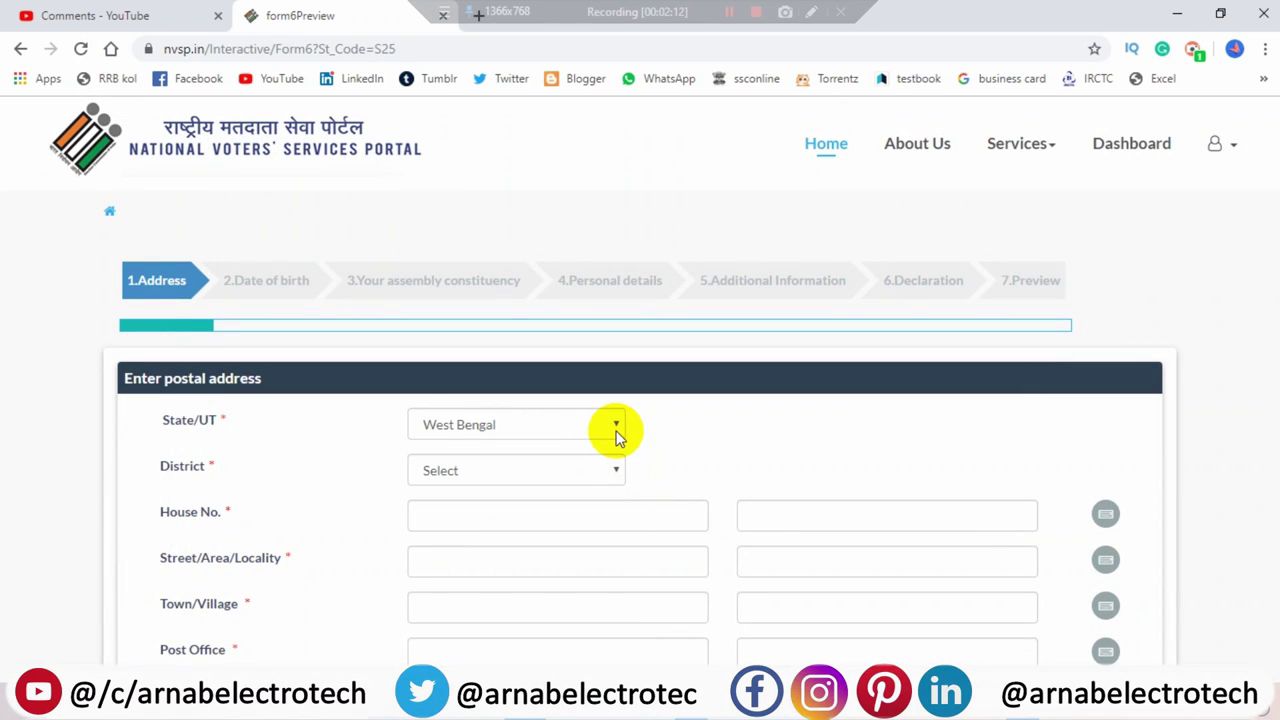
scroll(640, 430, down, 1)
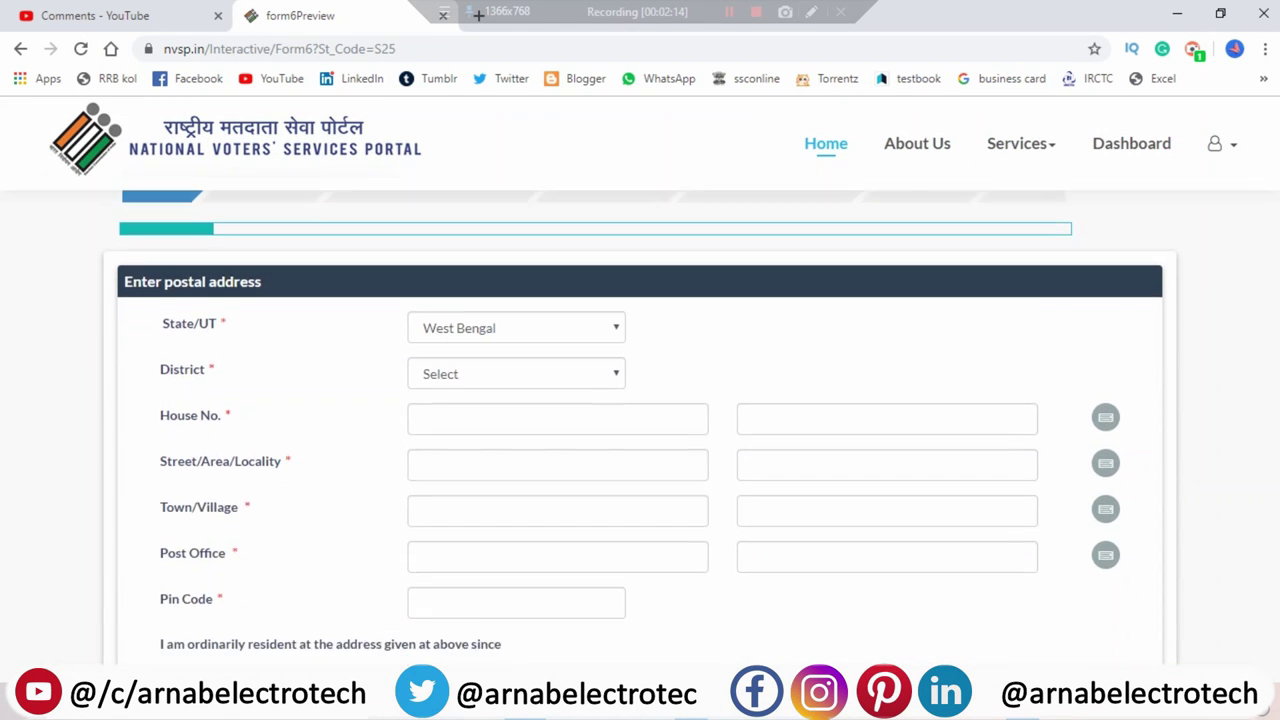
scroll(640, 430, up, 1)
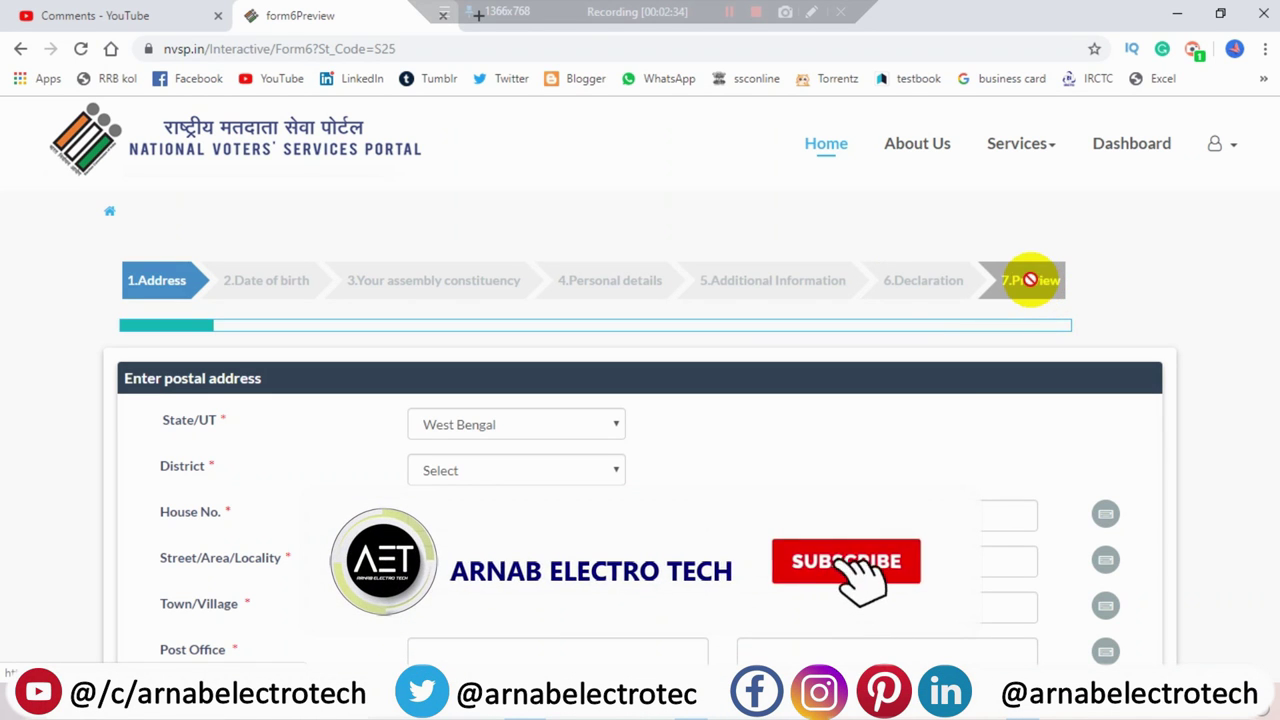
scroll(640, 400, down, 2)
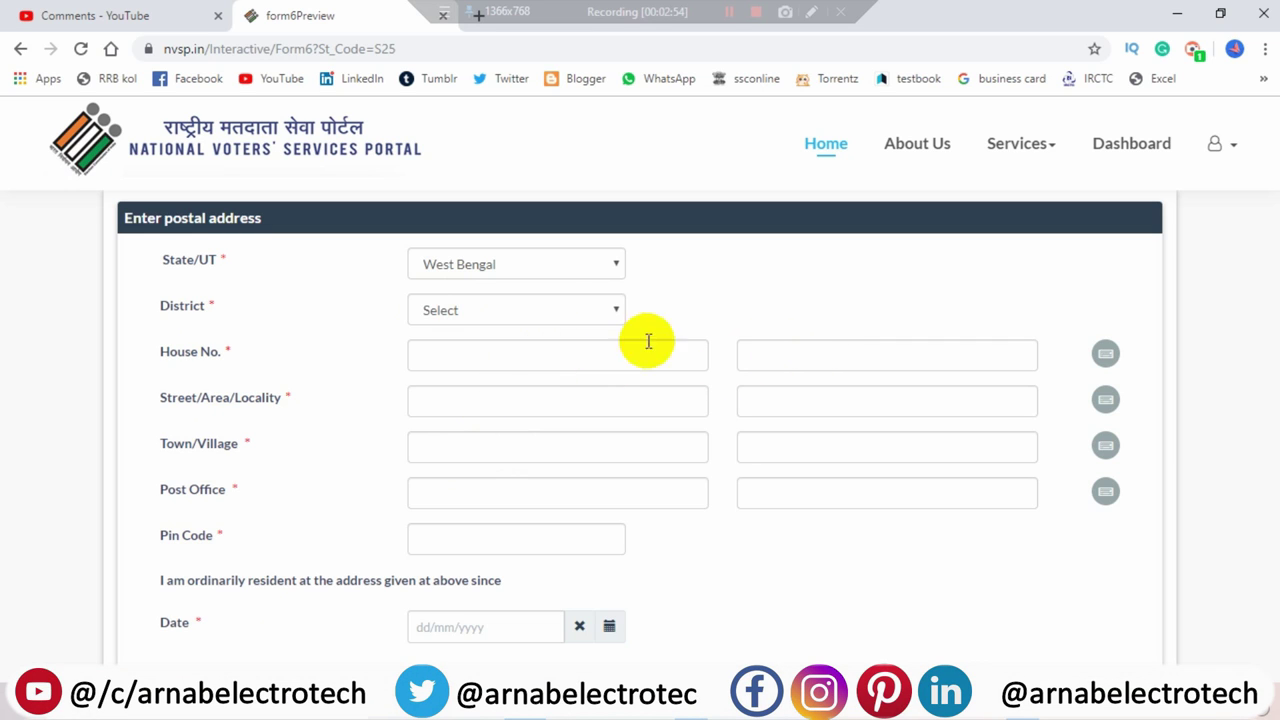
click(572, 314)
scroll(508, 500, down, 2)
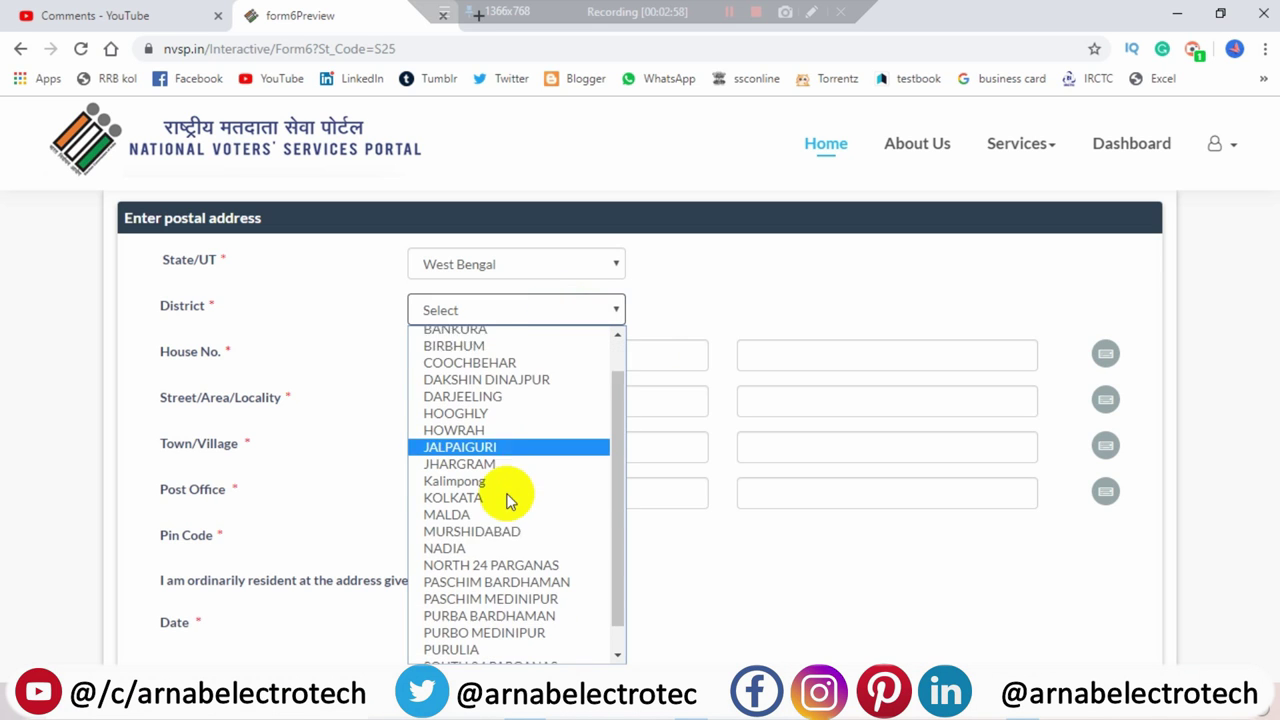
scroll(508, 500, down, 1)
click(498, 522)
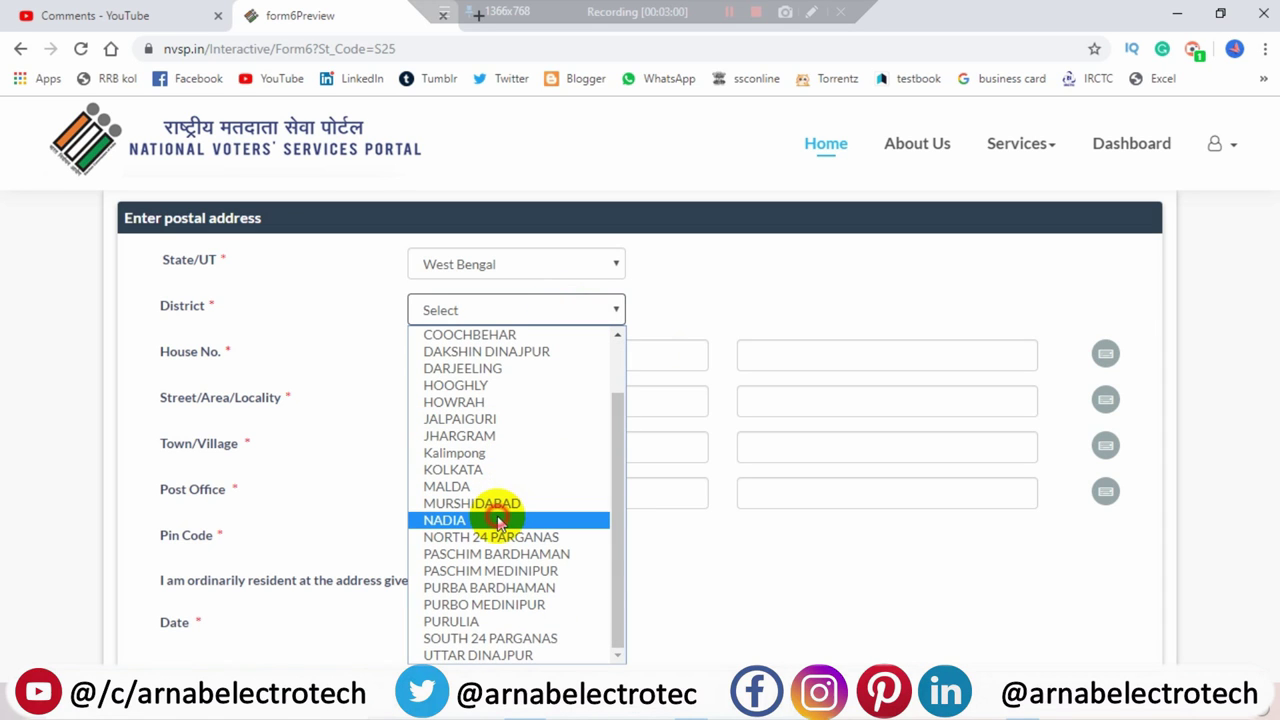
click(478, 357)
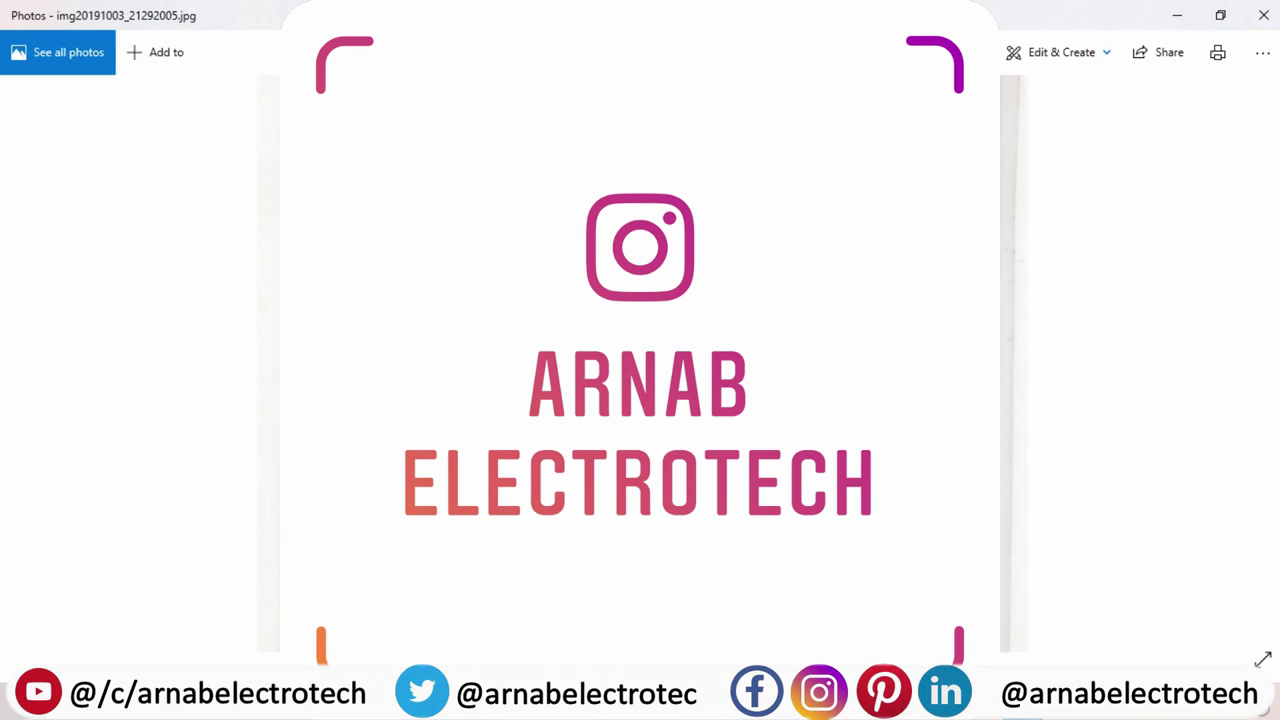
click(1172, 15)
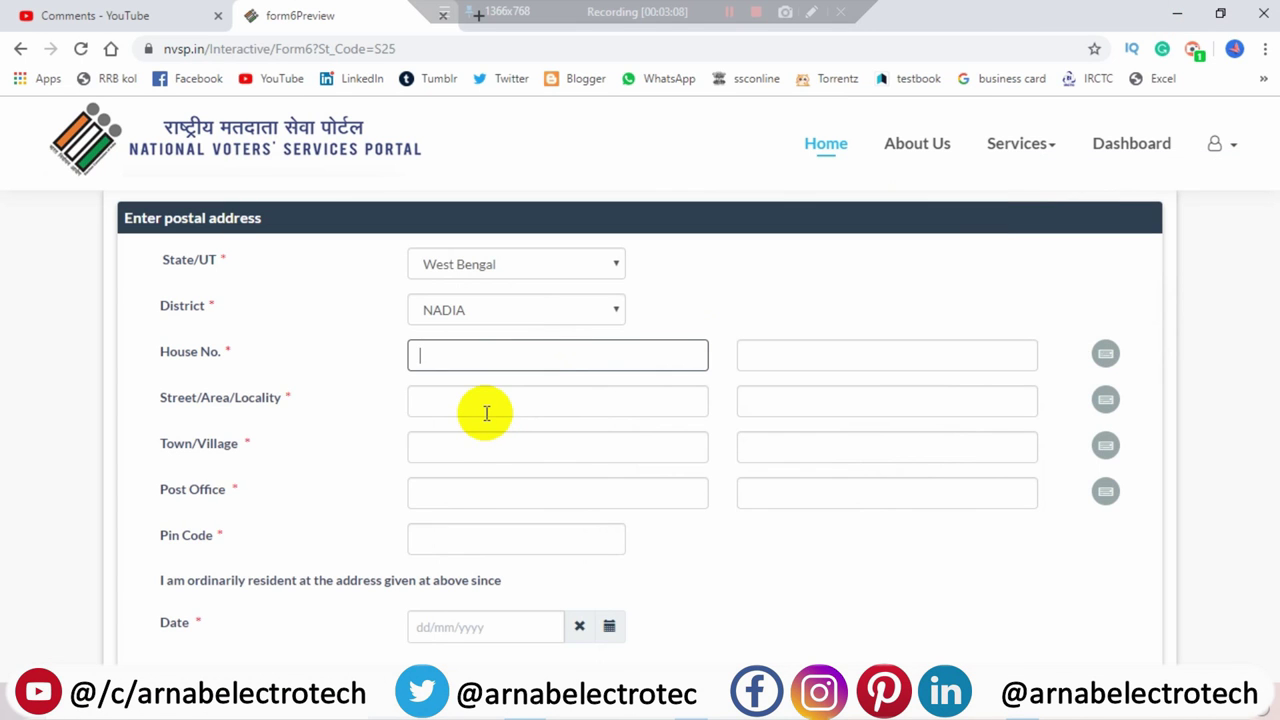
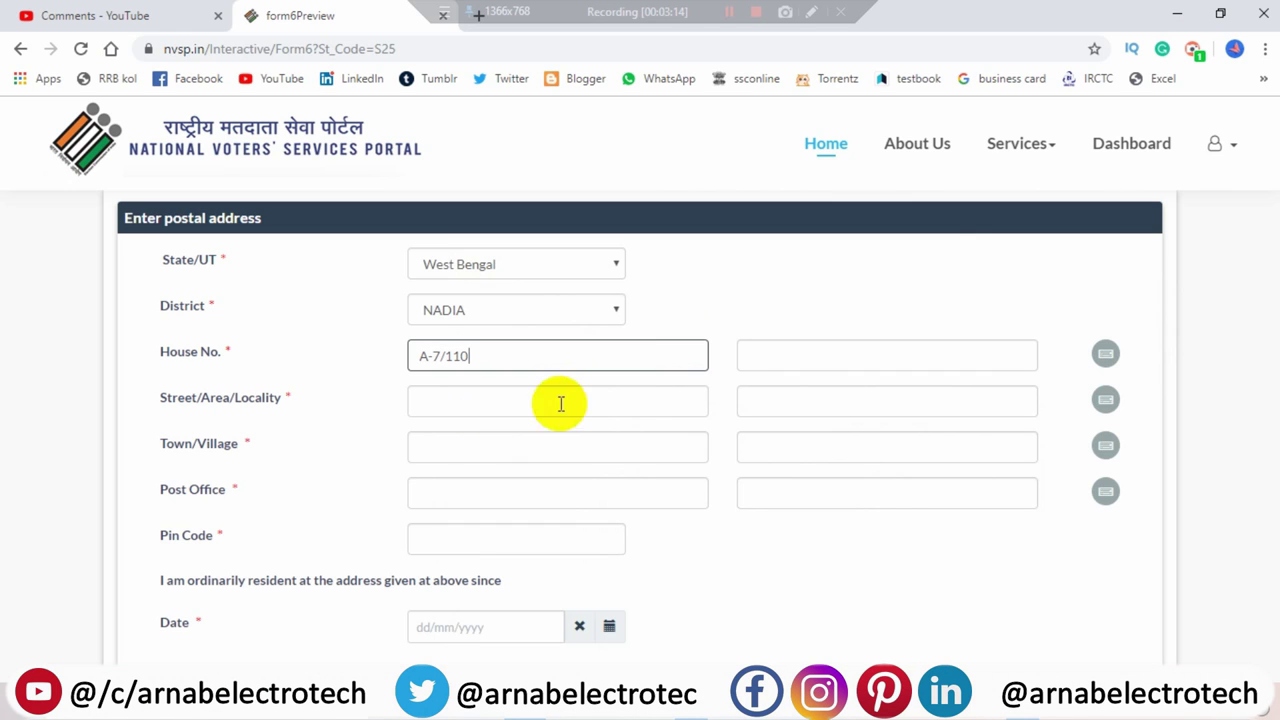
click(860, 356)
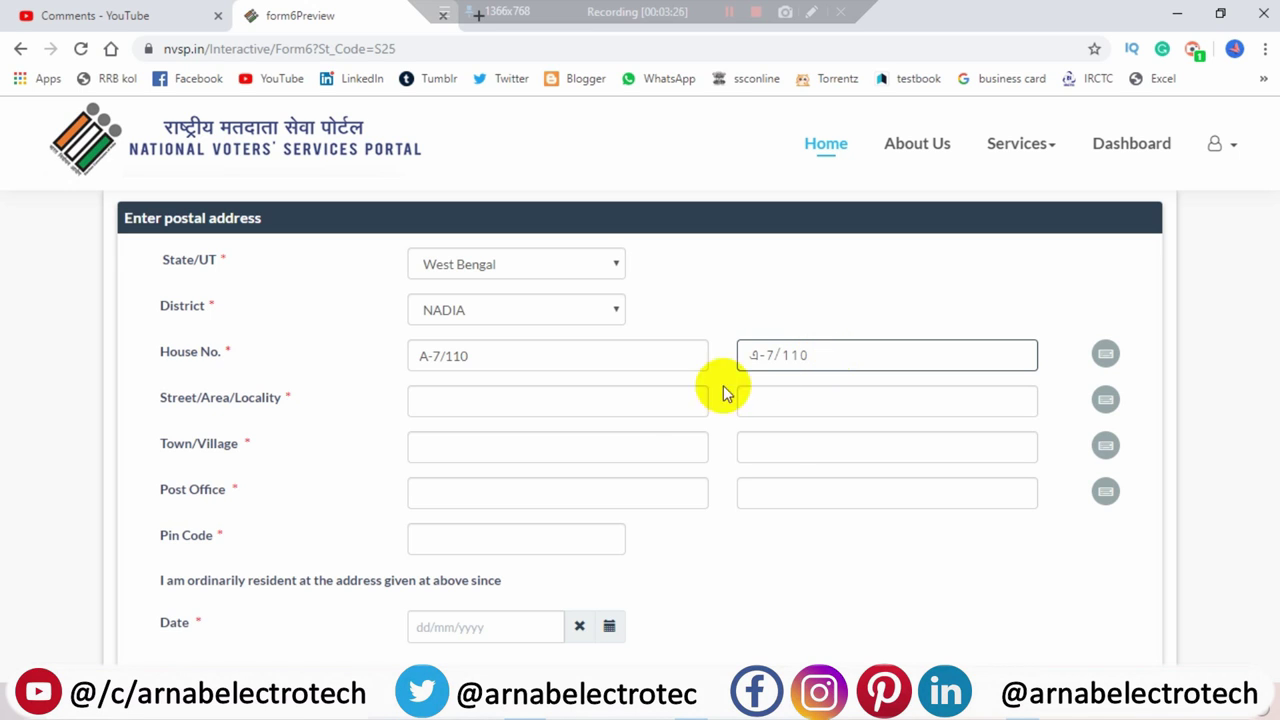
click(621, 410)
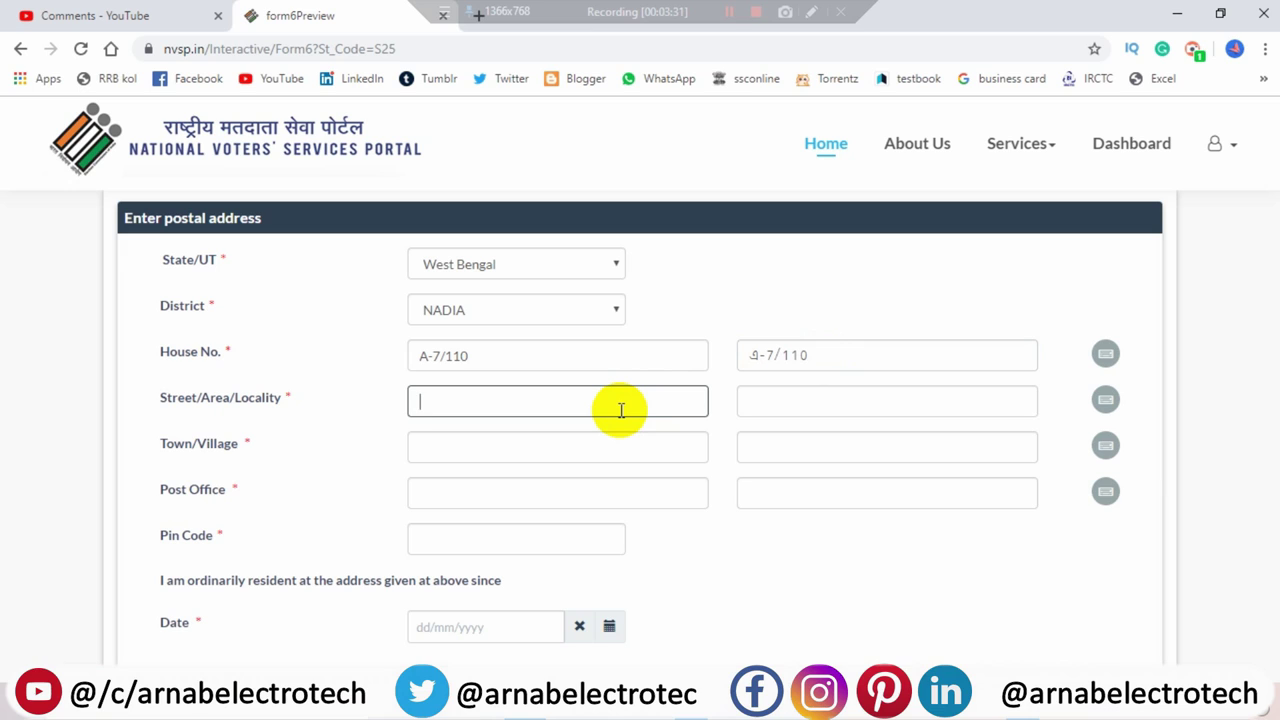
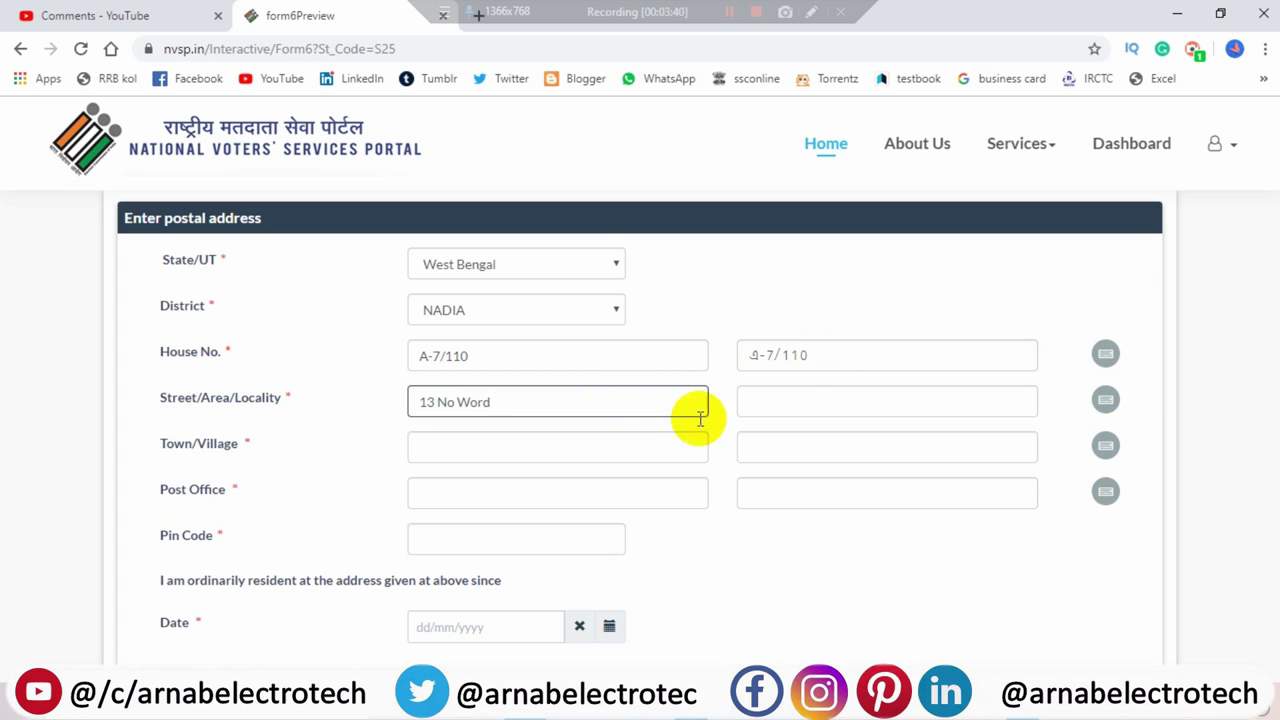
click(818, 402)
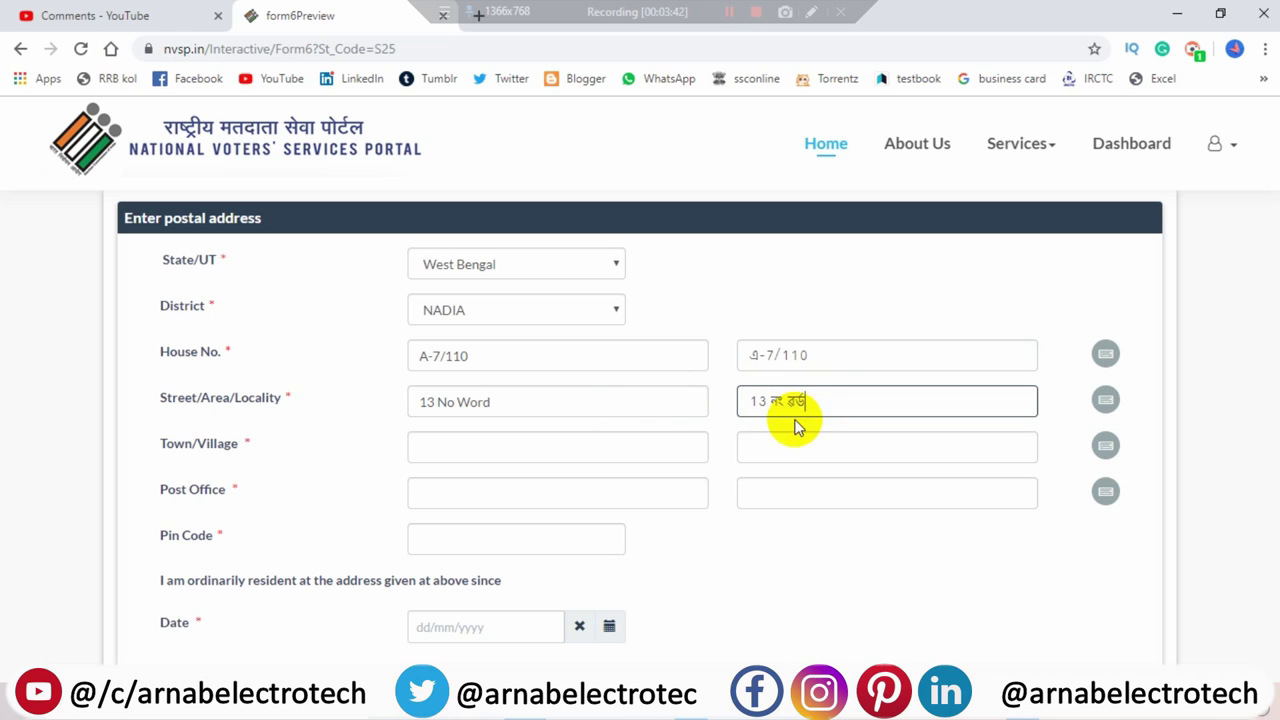
click(533, 446)
text(Kaly)
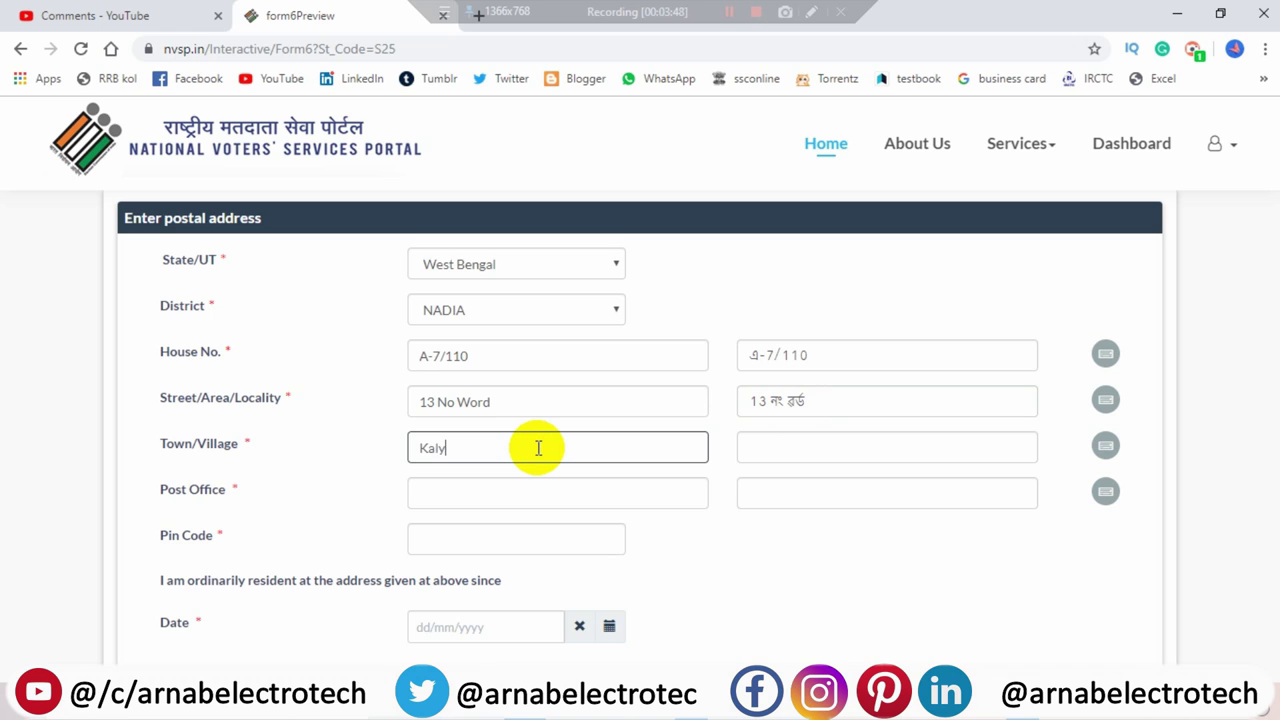
text(ani)
click(808, 449)
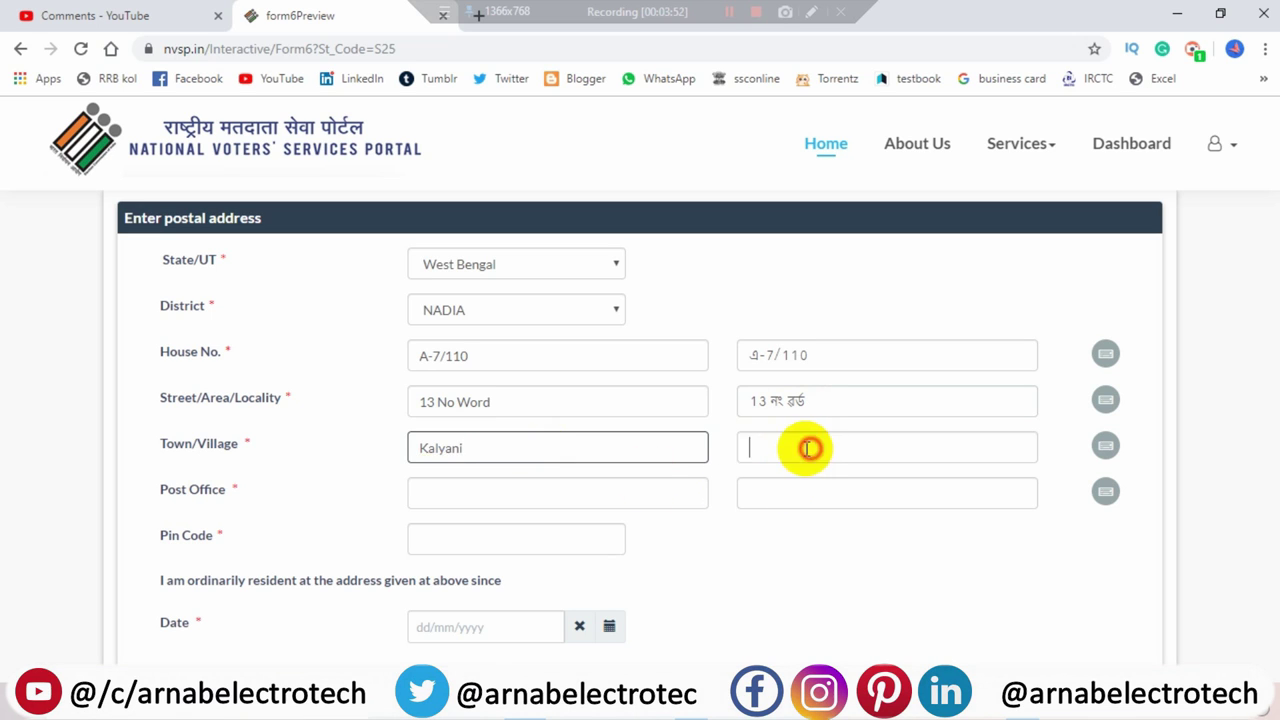
- Enter post office Kalyani with its Bengali version and PIN code 741235
click(636, 496)
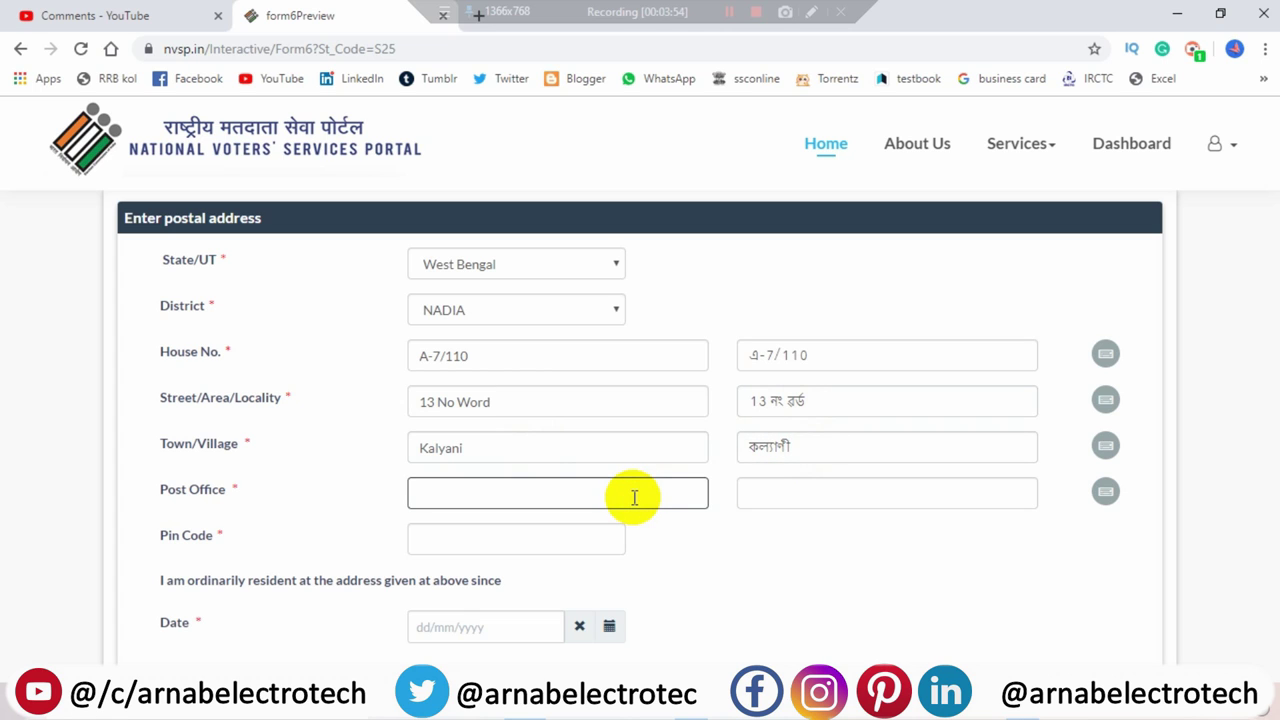
text(Kalyani)
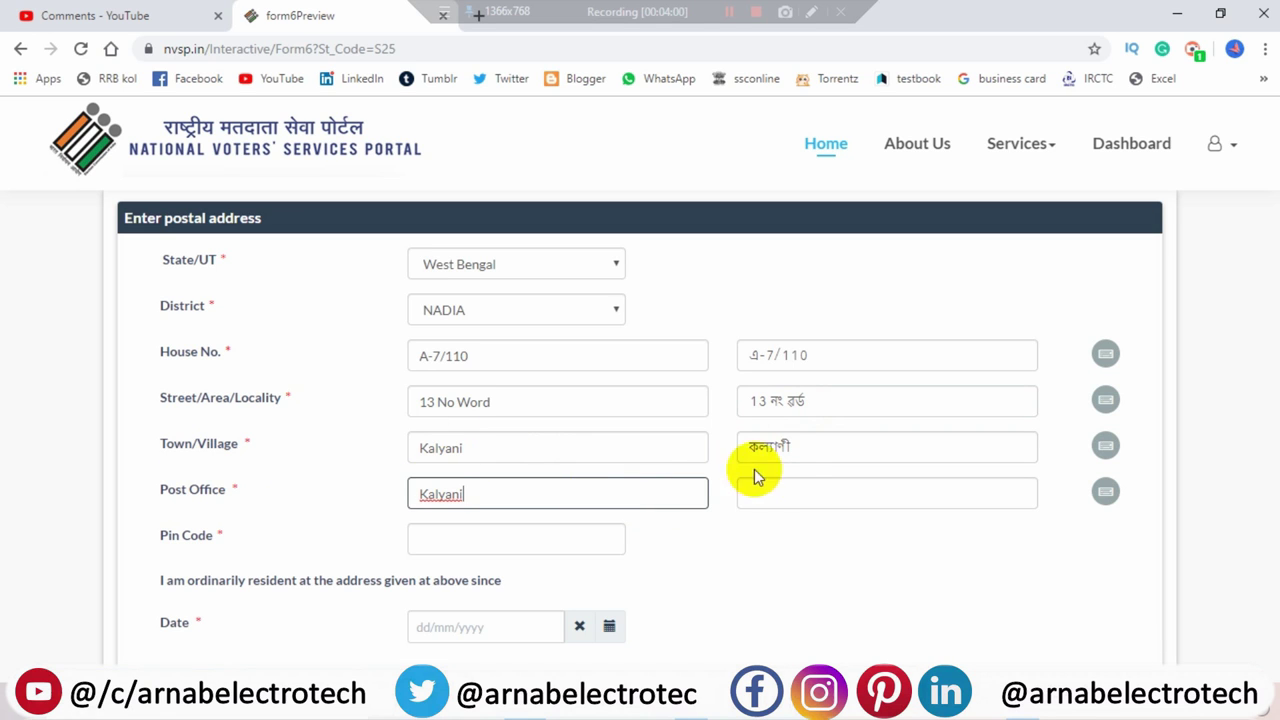
click(812, 486)
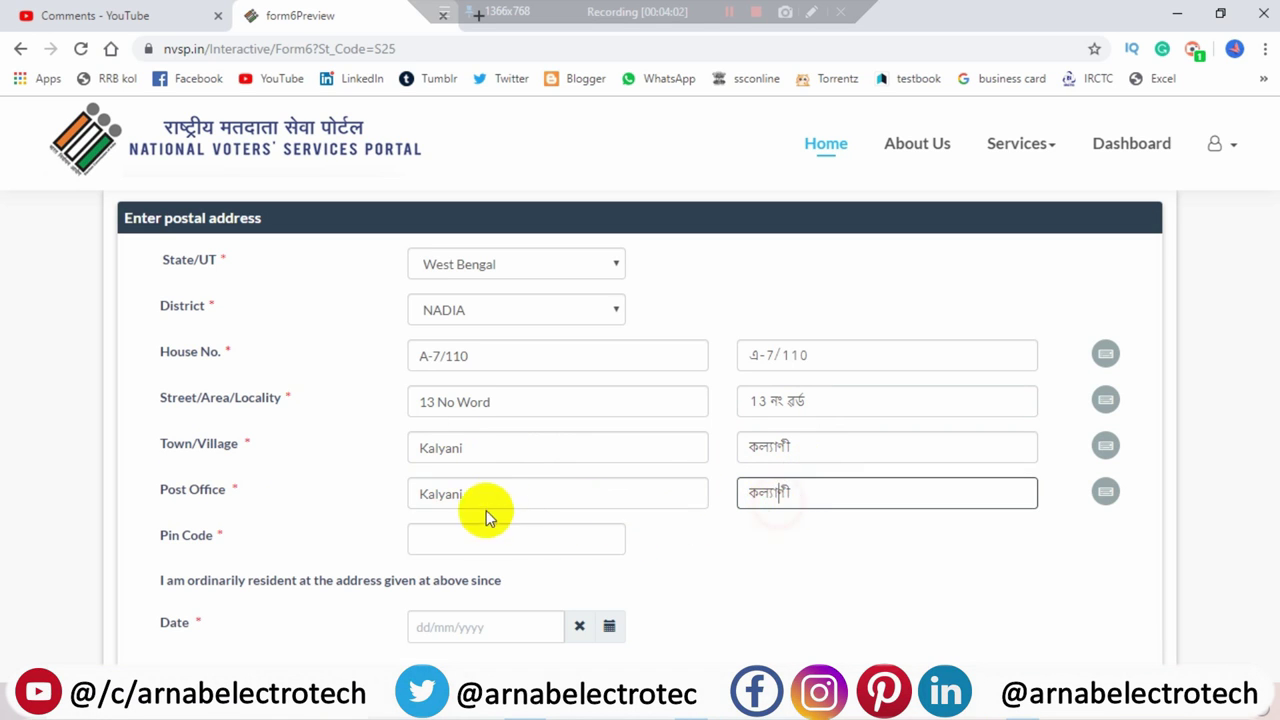
click(507, 538)
text(741235)
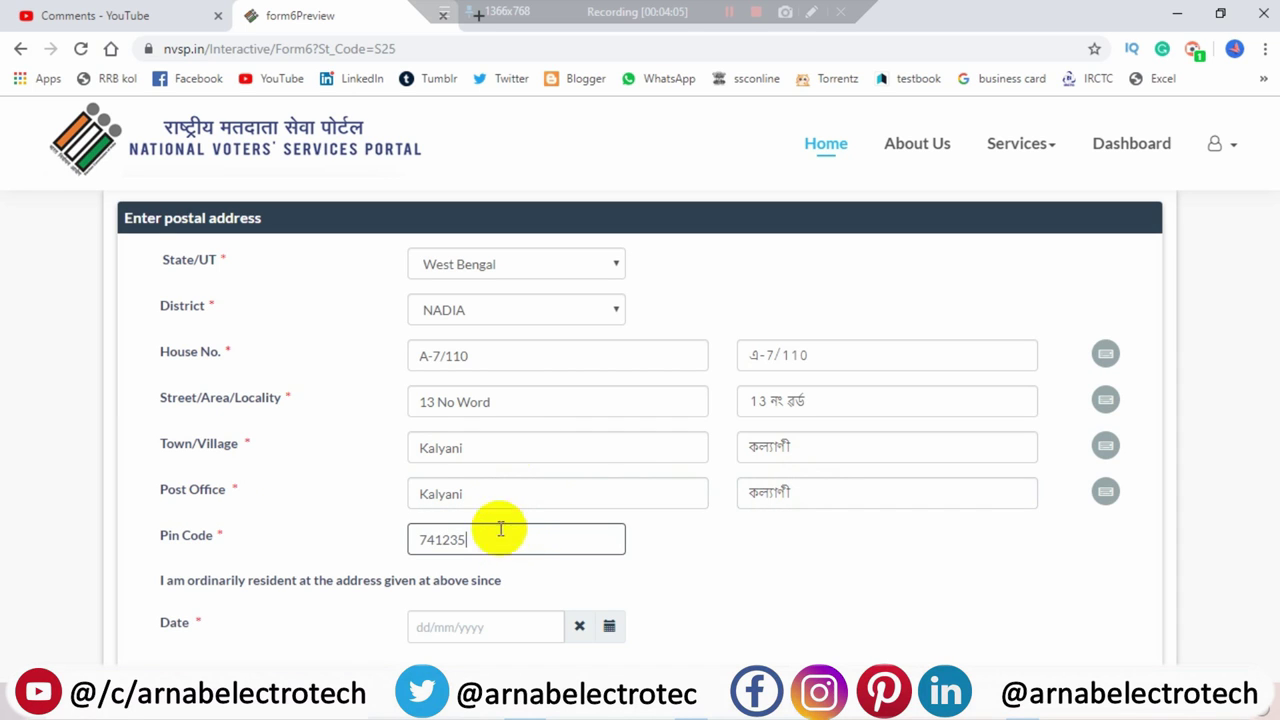
- Enter 01/05/1990 as the date the applicant began living at this address
scroll(668, 482, down, 1)
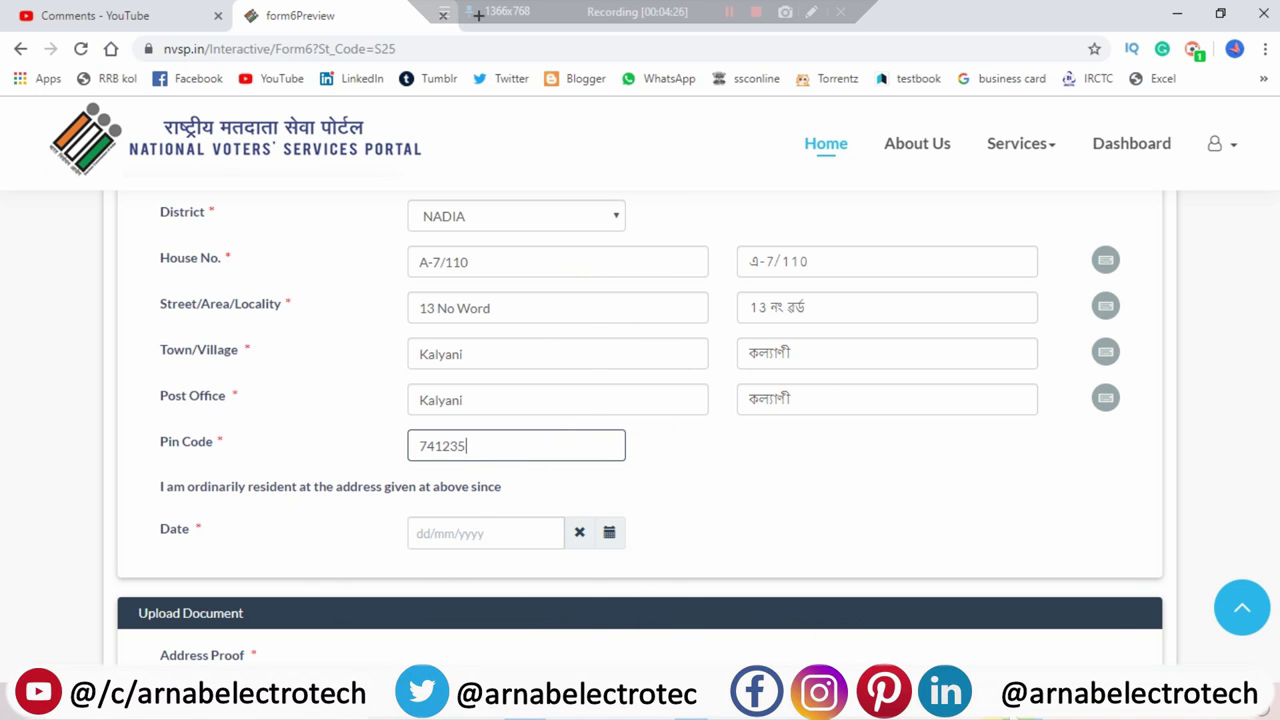
mouse_move(1022, 708)
click(733, 12)
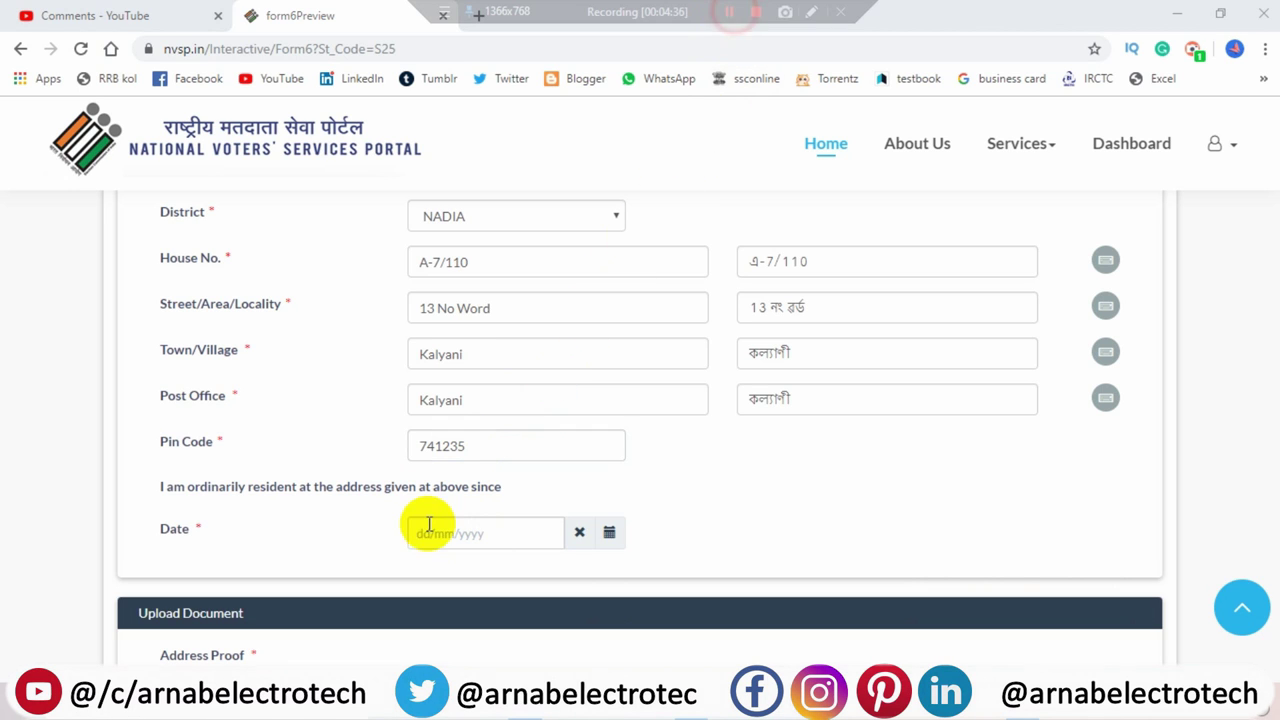
click(421, 531)
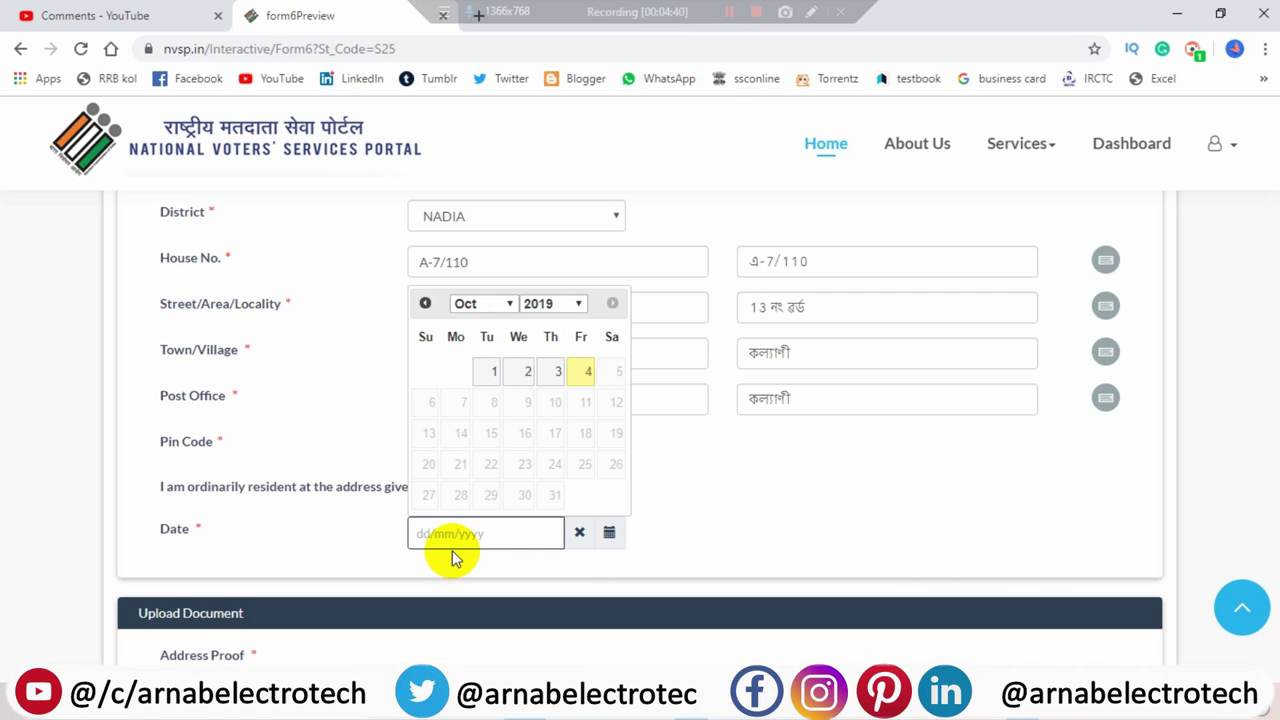
click(551, 305)
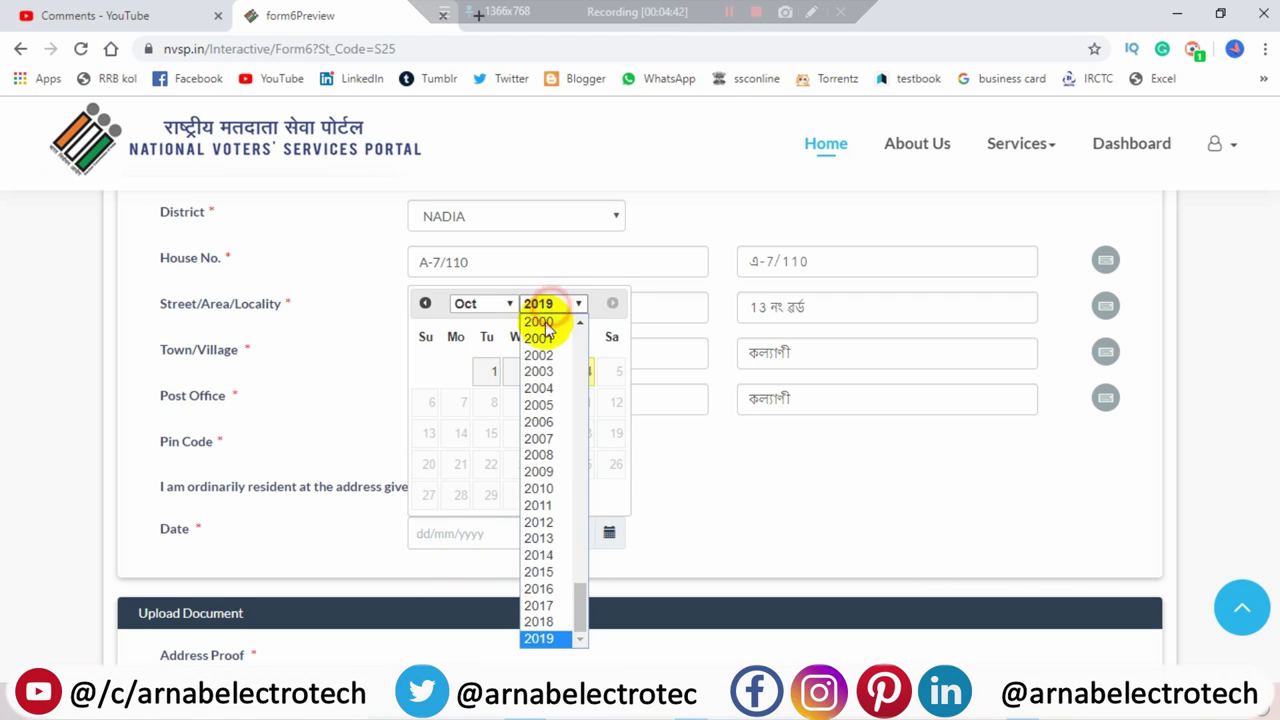
scroll(547, 330, up, 1)
scroll(560, 374, up, 4)
click(556, 390)
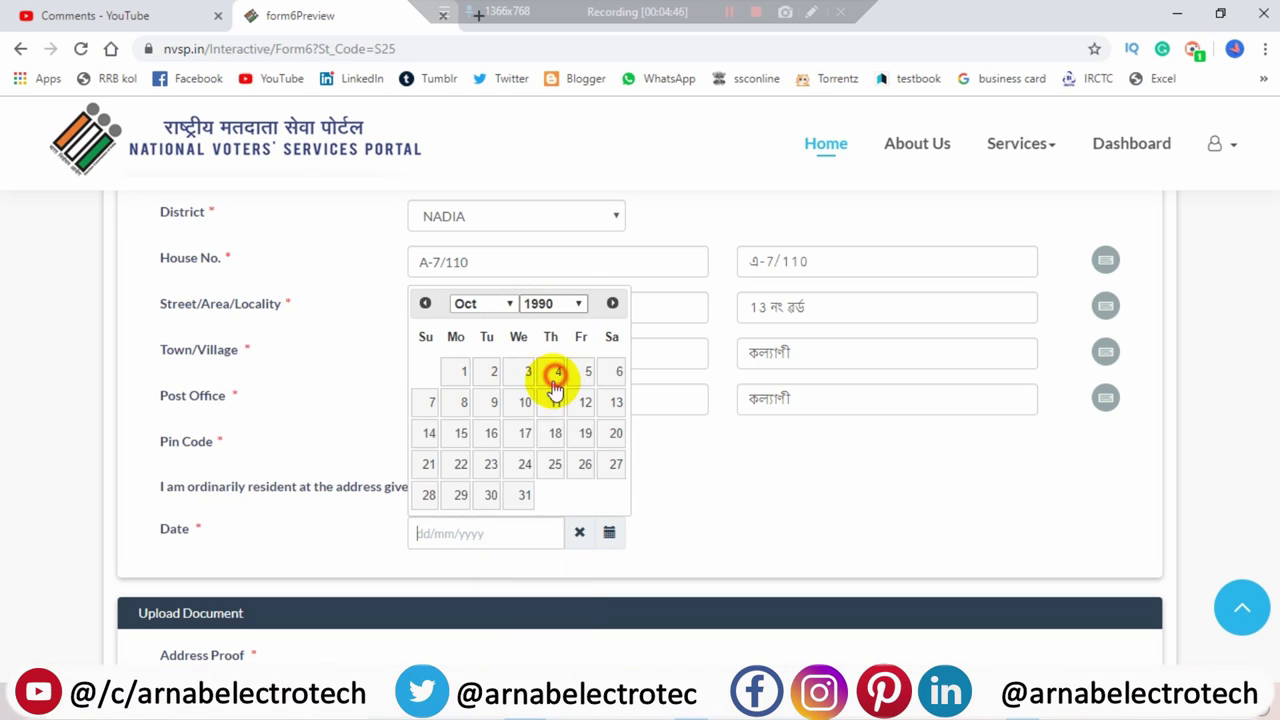
click(433, 535)
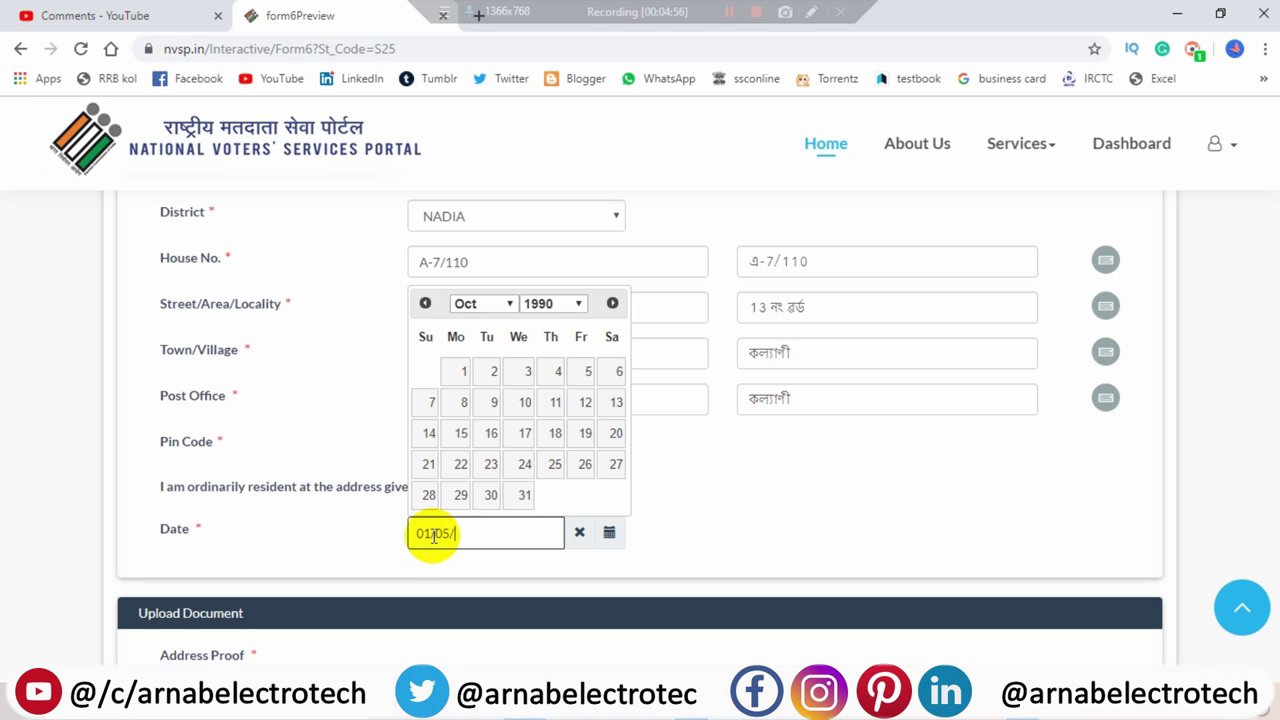
text(0)
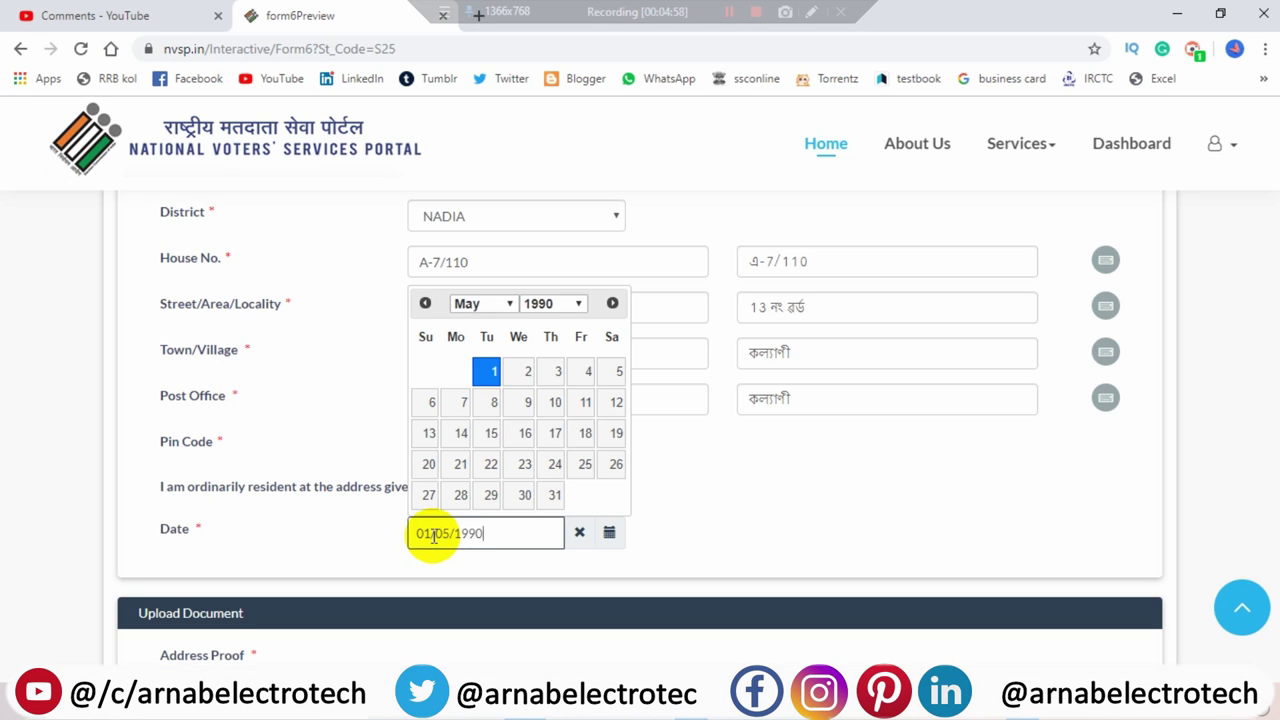
click(757, 508)
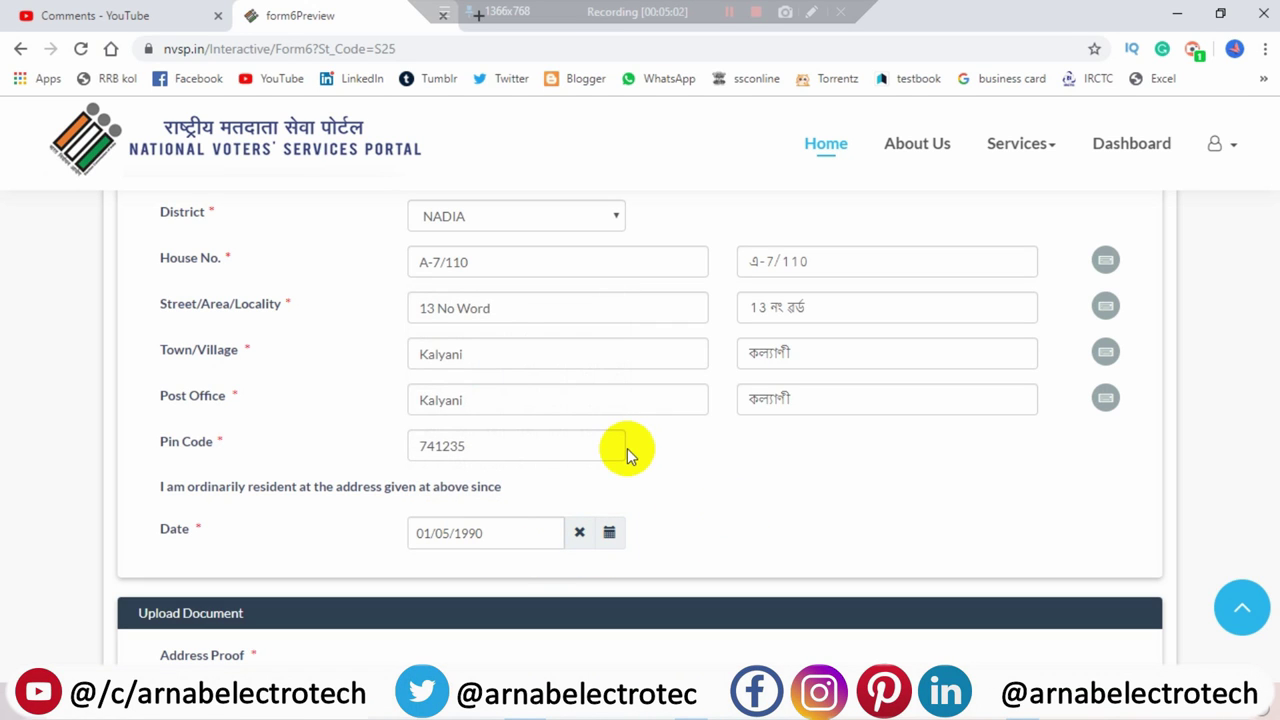
- Select Bank/Kisan/Post Office Pass Book as address proof and attach img20191003_21273025.jpg
scroll(674, 514, down, 1)
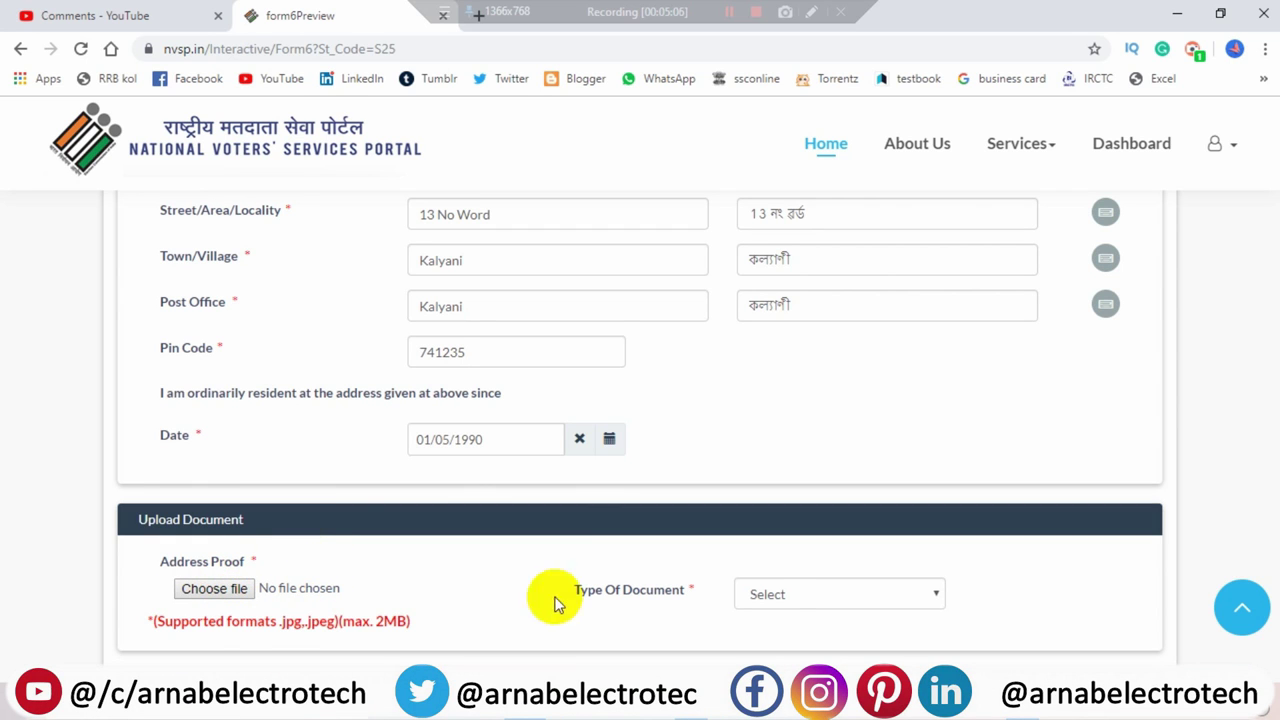
click(780, 597)
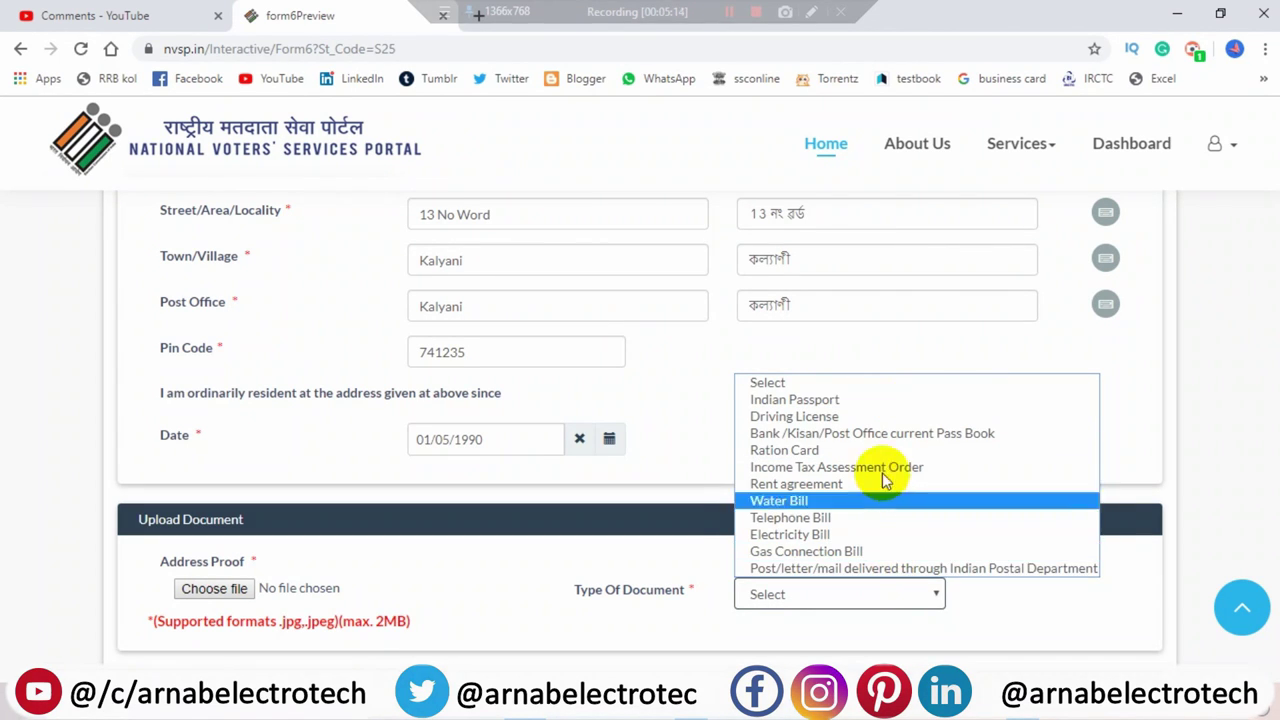
click(855, 440)
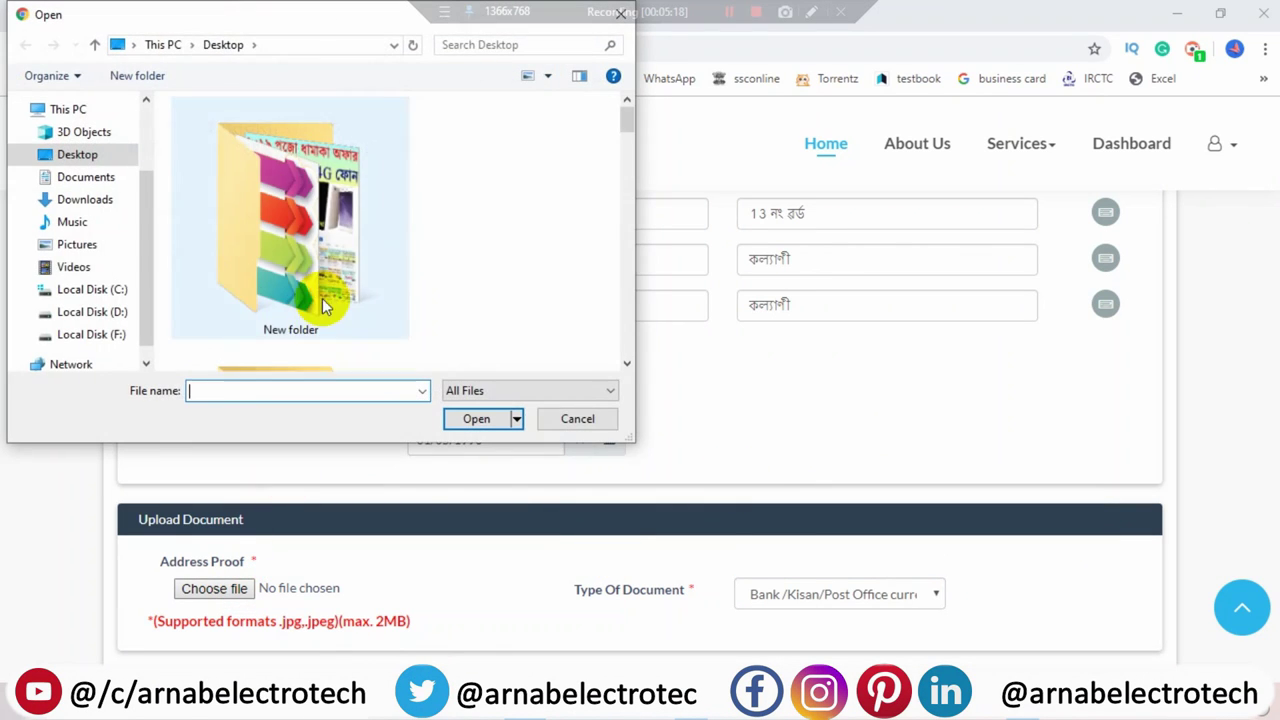
scroll(322, 296, down, 4)
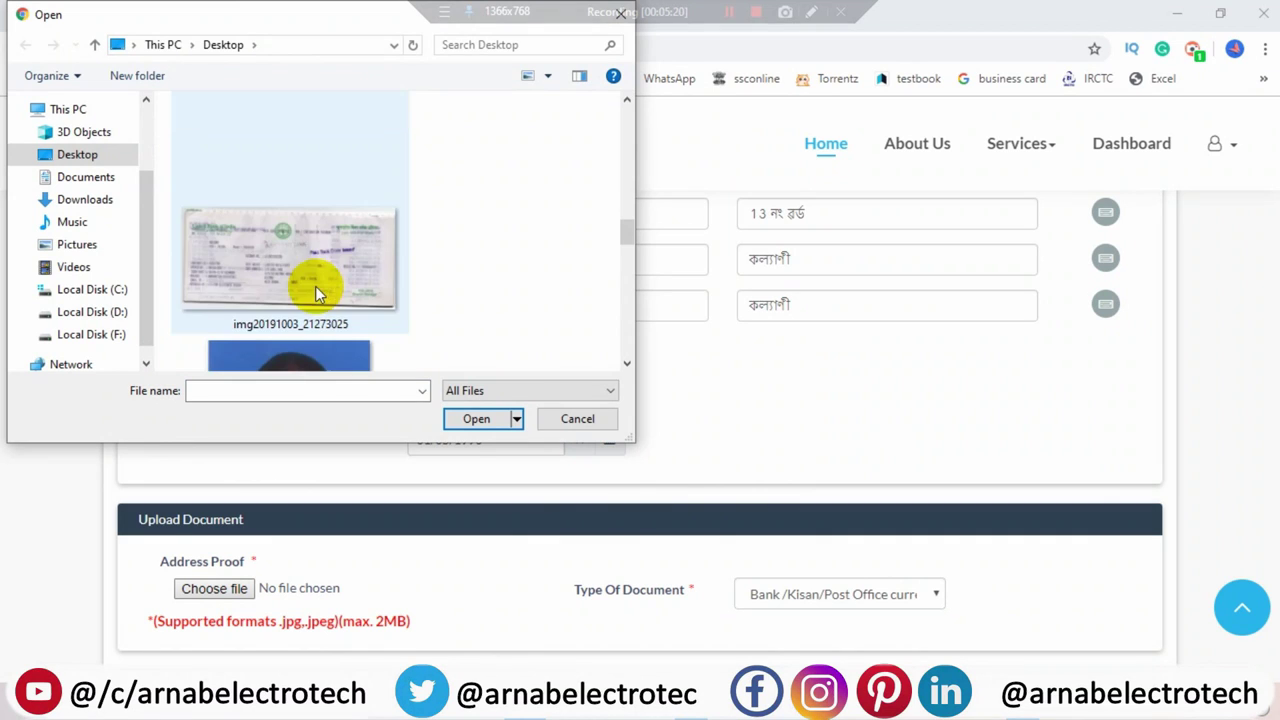
click(310, 272)
click(477, 419)
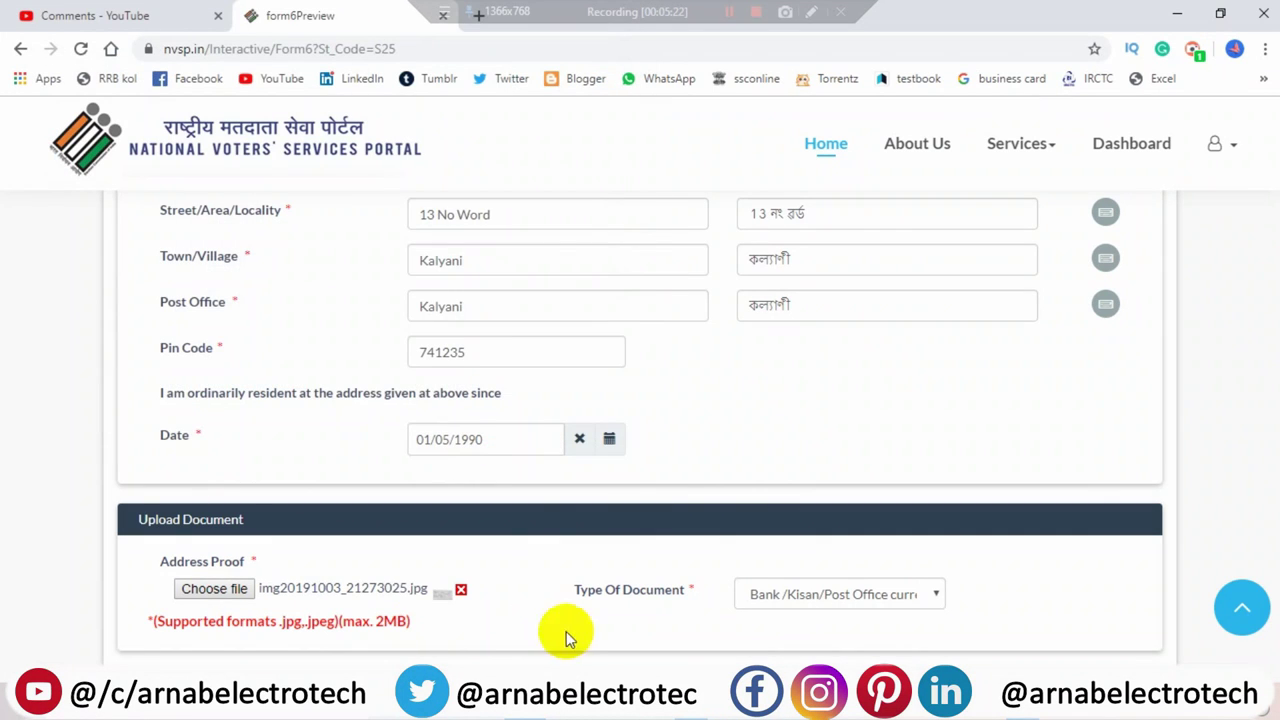
- Pass the family/neighbour EPIC number field and submit the address page
scroll(517, 540, down, 2)
click(514, 548)
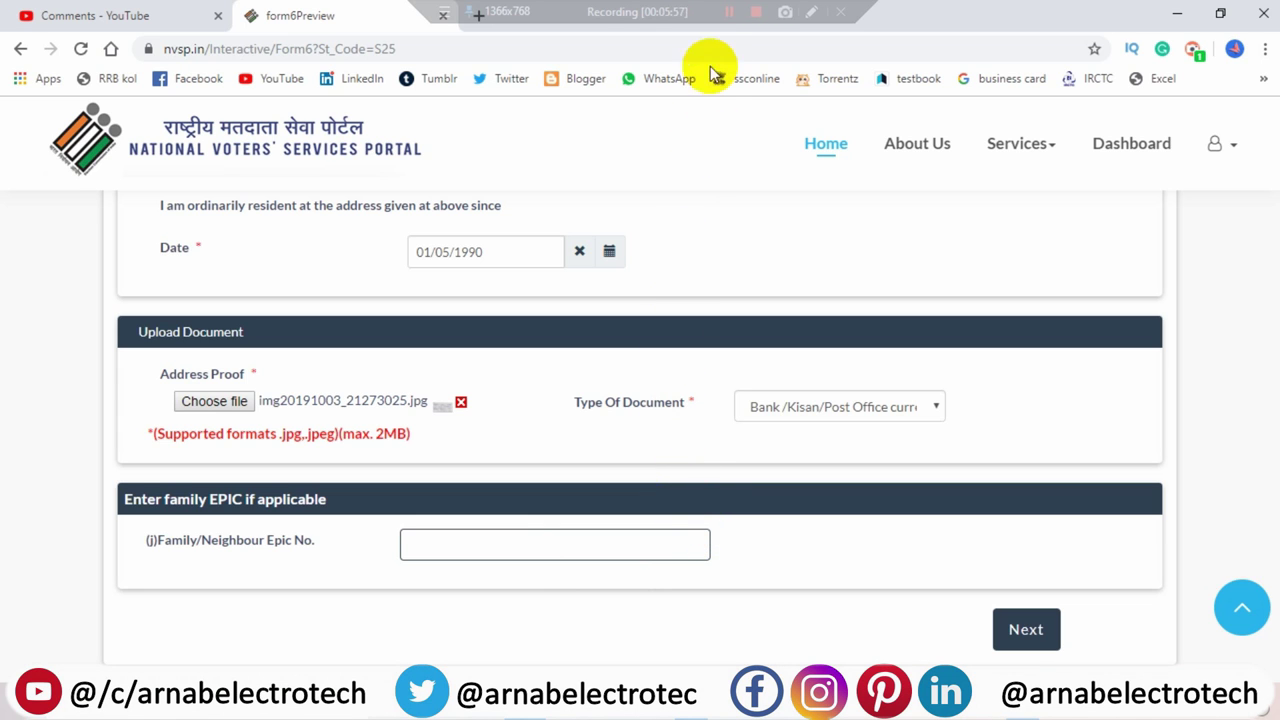
click(727, 24)
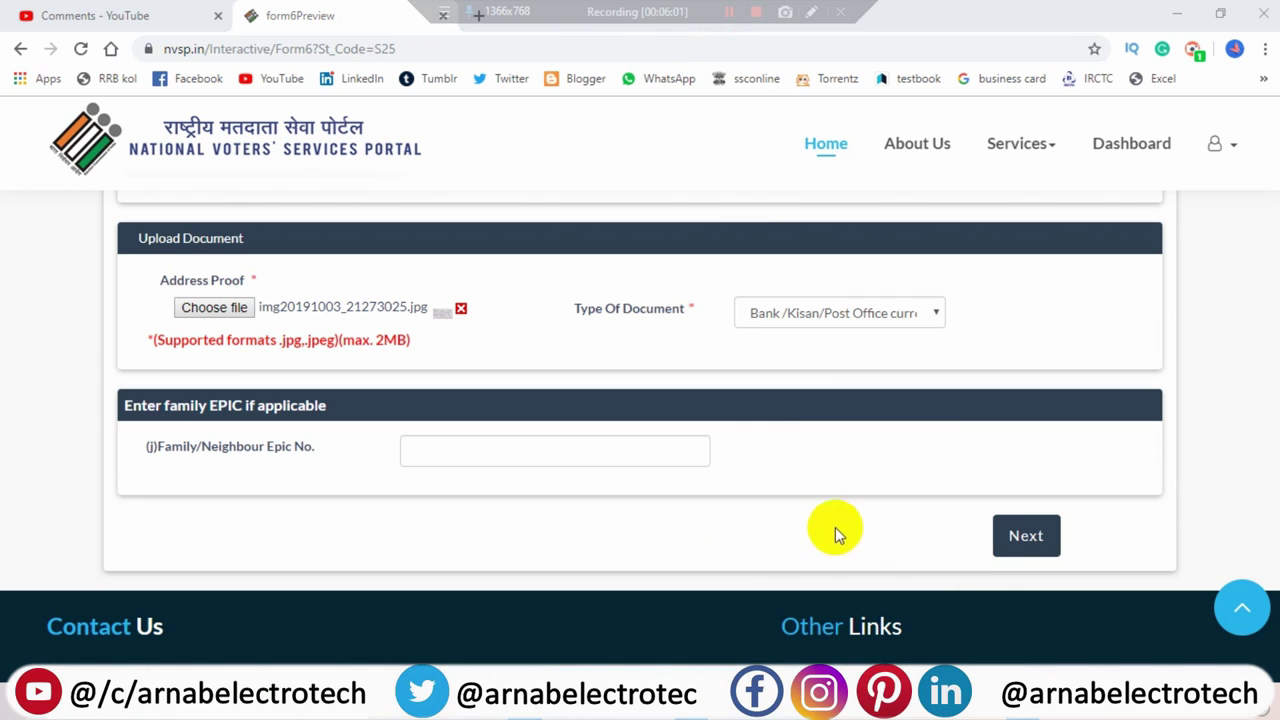
click(1015, 535)
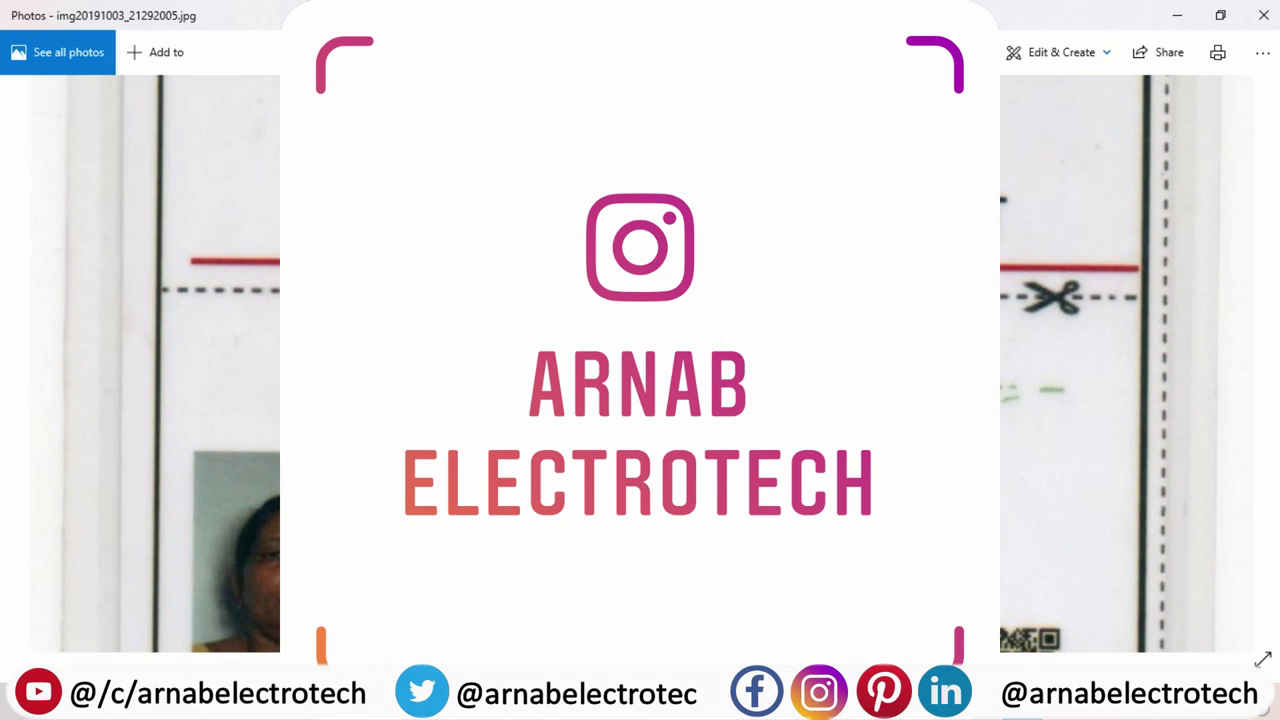
- Minimize the Photos viewer showing img20191003_21292005.jpg to reveal the birth-details form
click(1180, 16)
- Enter date of birth 01/01/1969 and birthplace town Kalyani
click(595, 286)
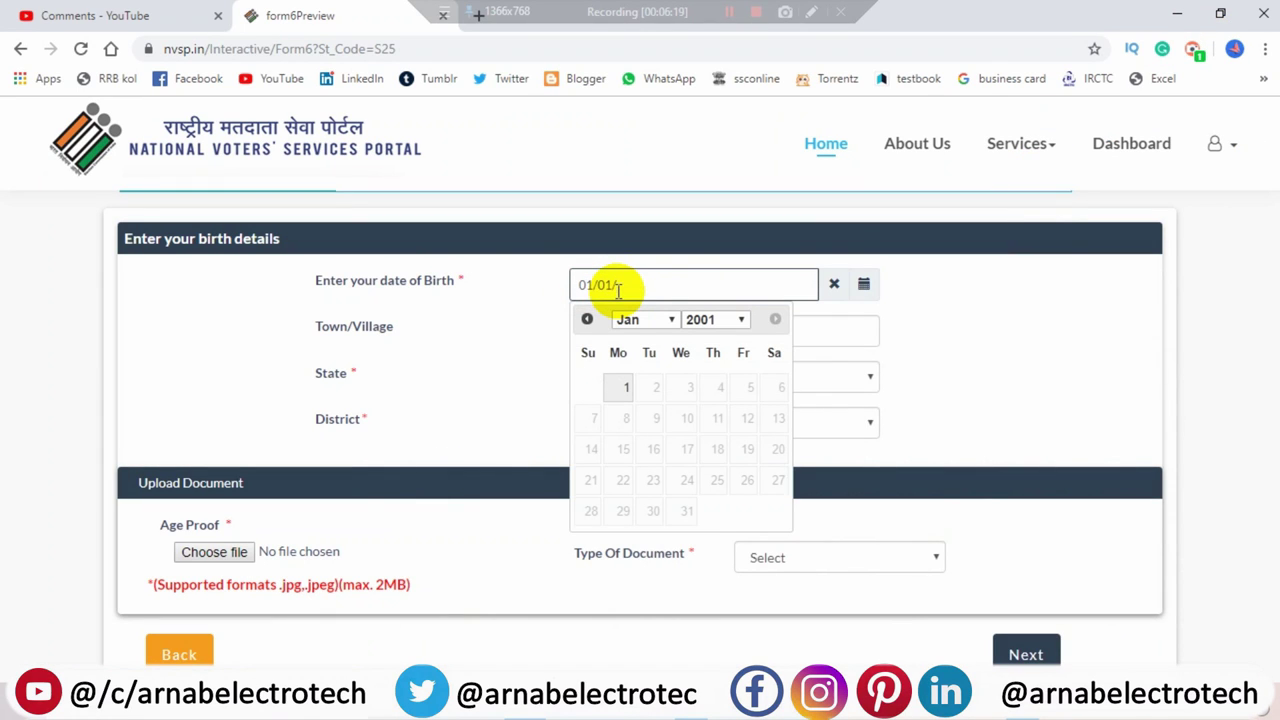
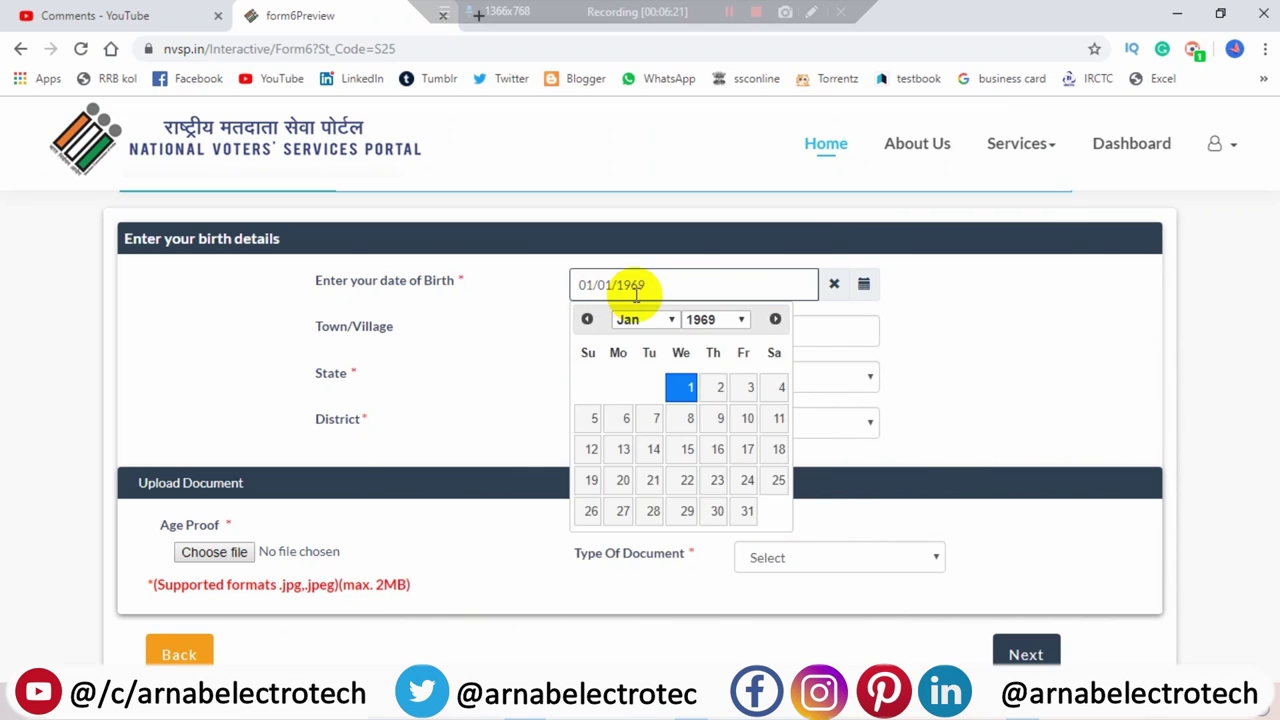
click(1064, 330)
click(655, 331)
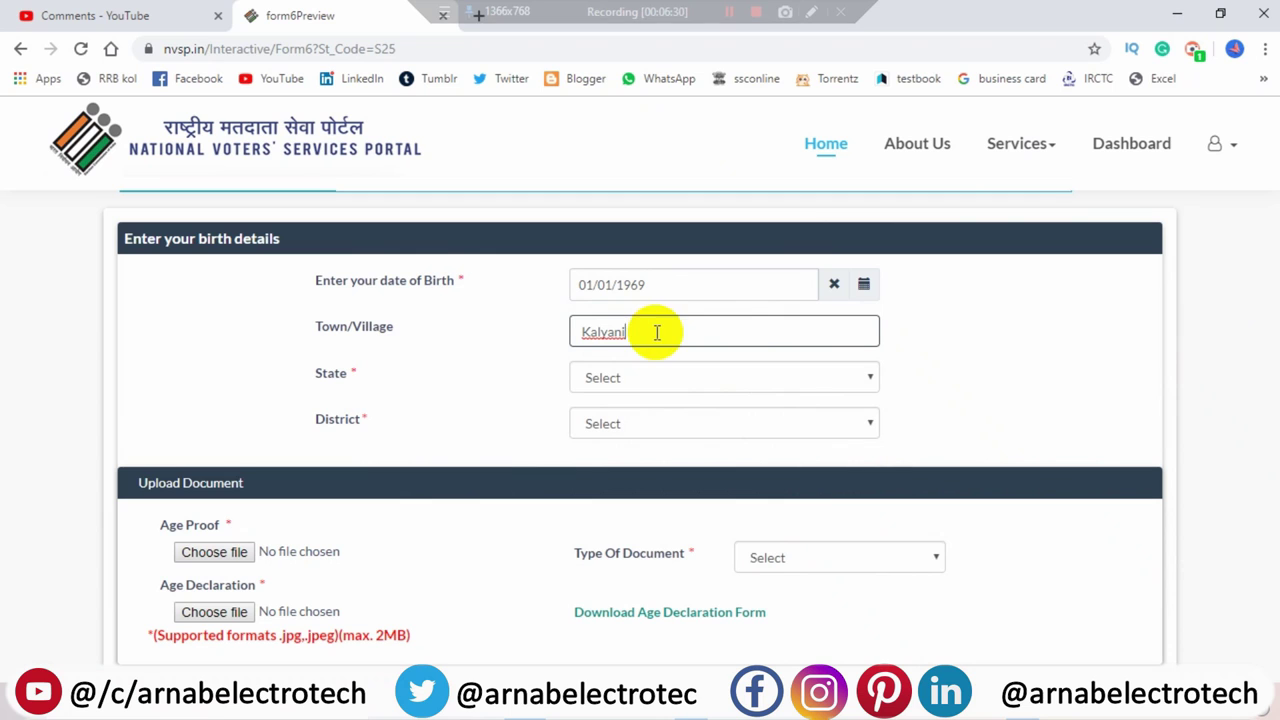
- Set the birthplace state to West Bengal and district to NADIA
click(651, 374)
scroll(651, 352, down, 5)
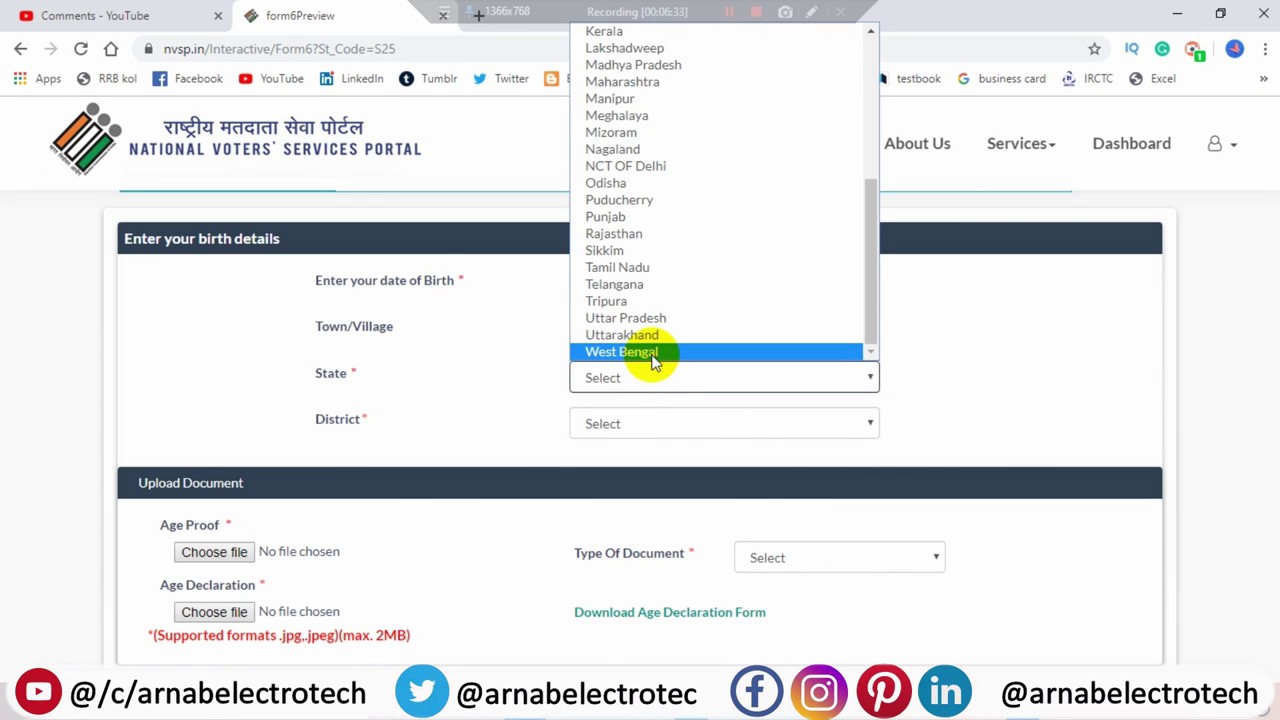
click(650, 352)
click(651, 423)
scroll(651, 309, down, 1)
click(658, 300)
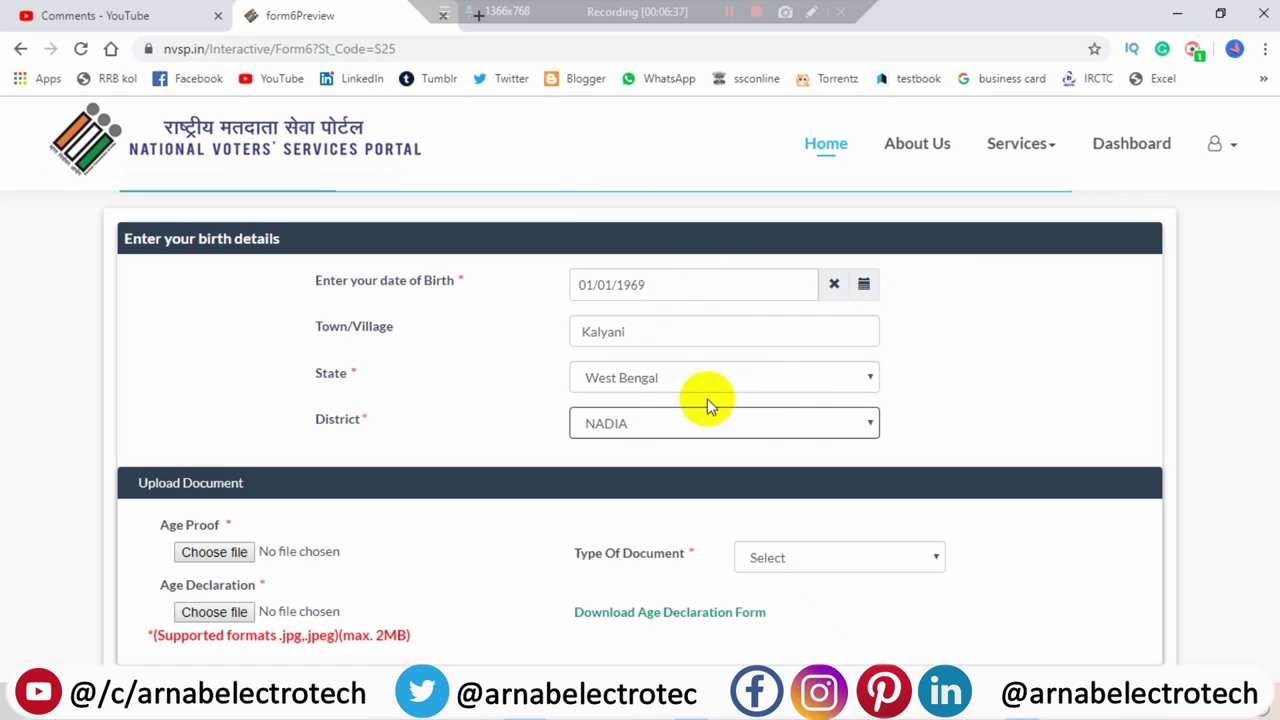
scroll(775, 427, down, 1)
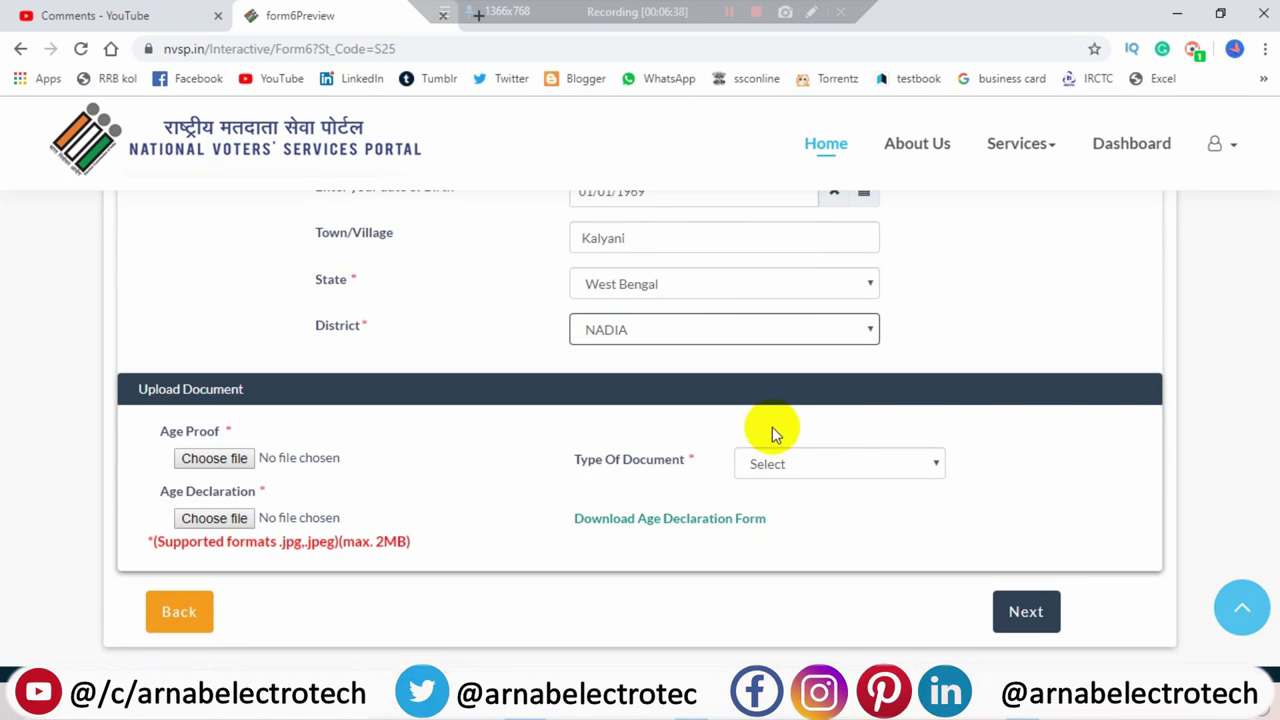
click(807, 466)
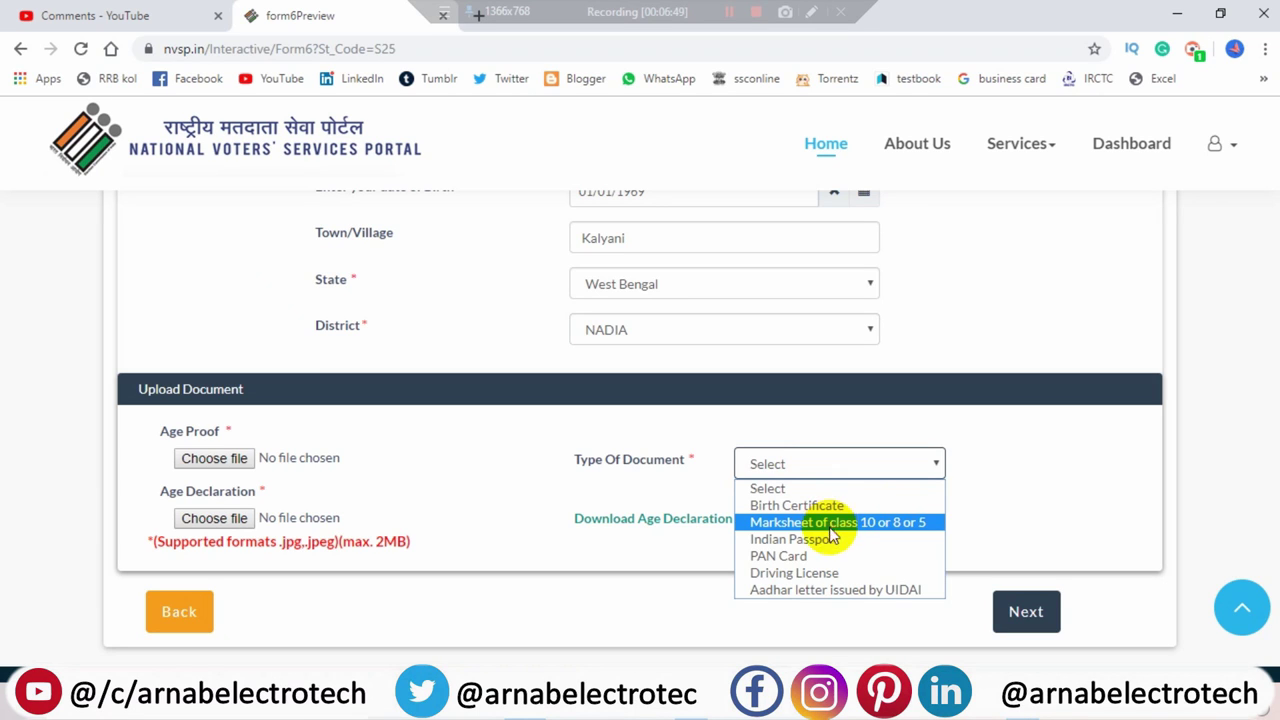
- Choose 'Aadhar letter issued by UIDAI' as age proof and attach img20191003_21292005.jpg
click(849, 589)
click(205, 458)
scroll(364, 287, down, 3)
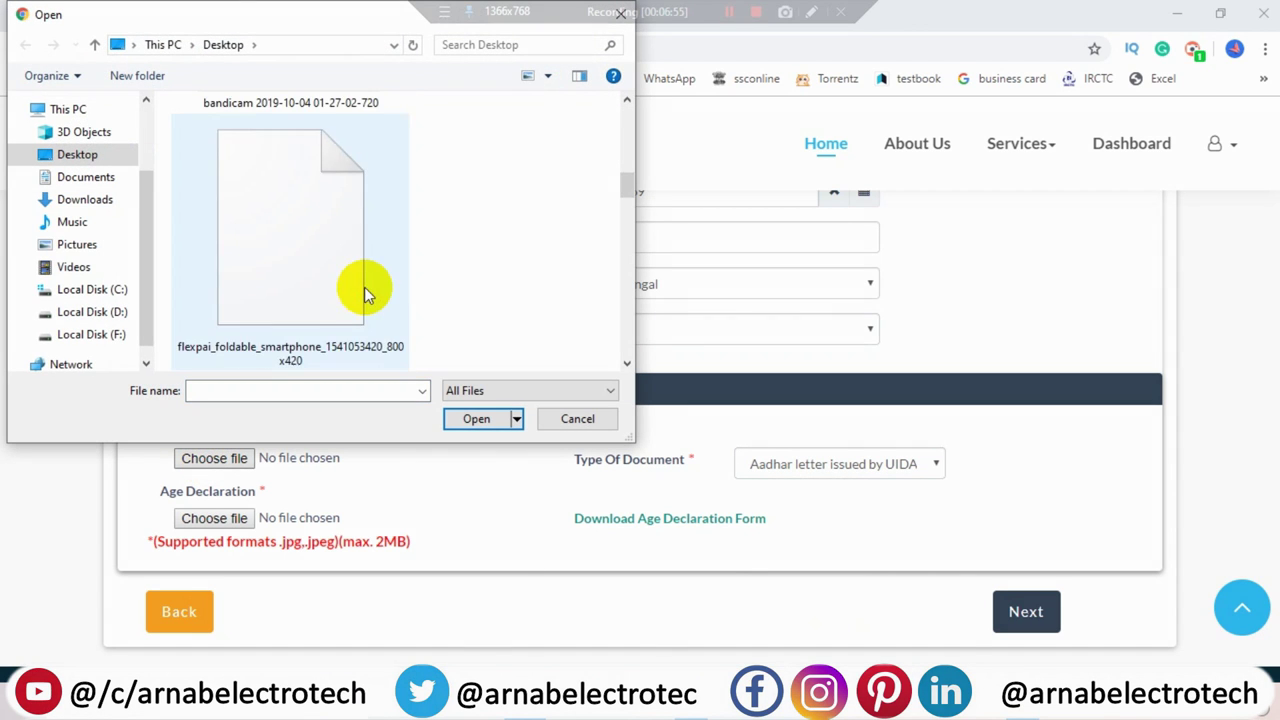
scroll(364, 287, down, 3)
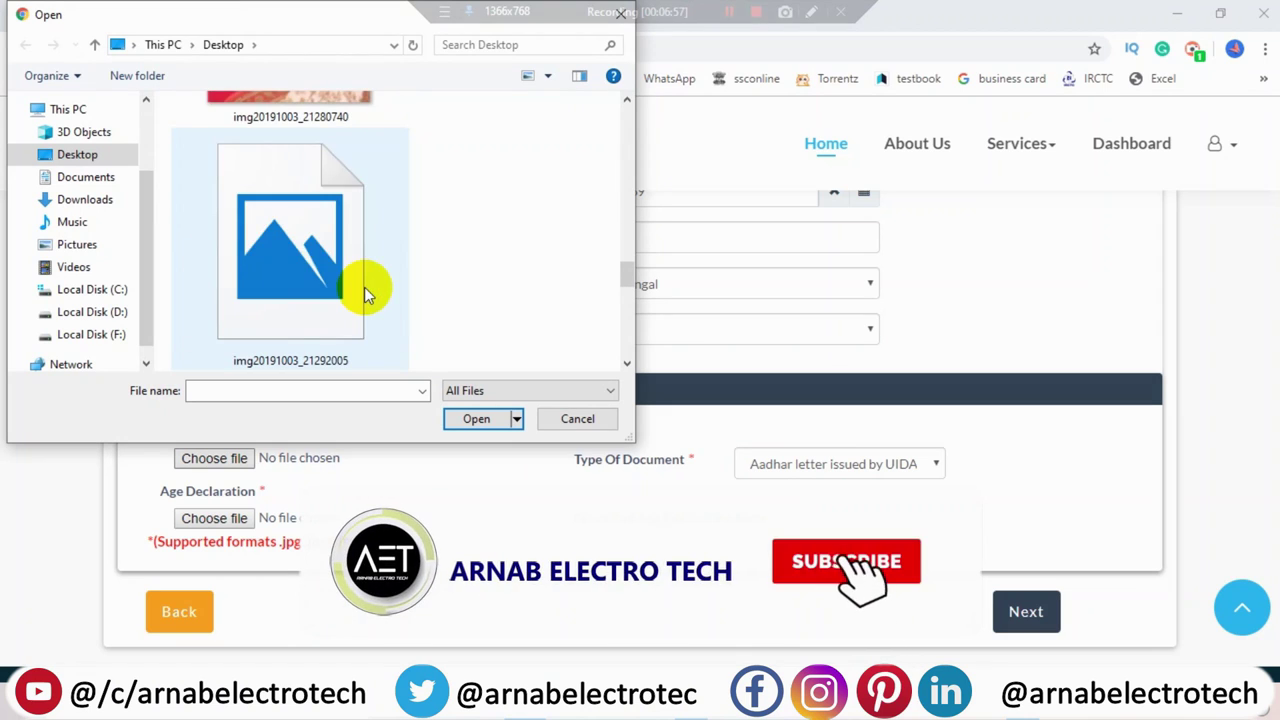
click(324, 291)
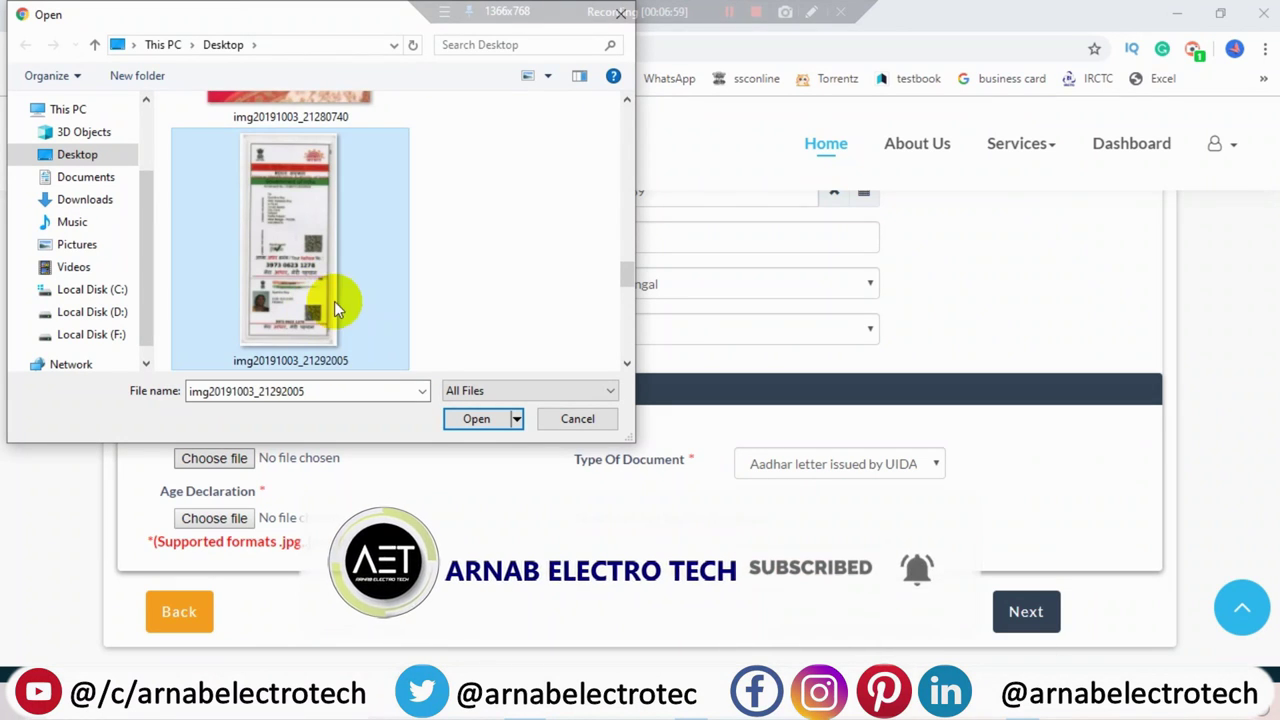
scroll(334, 301, down, 3)
scroll(334, 301, up, 3)
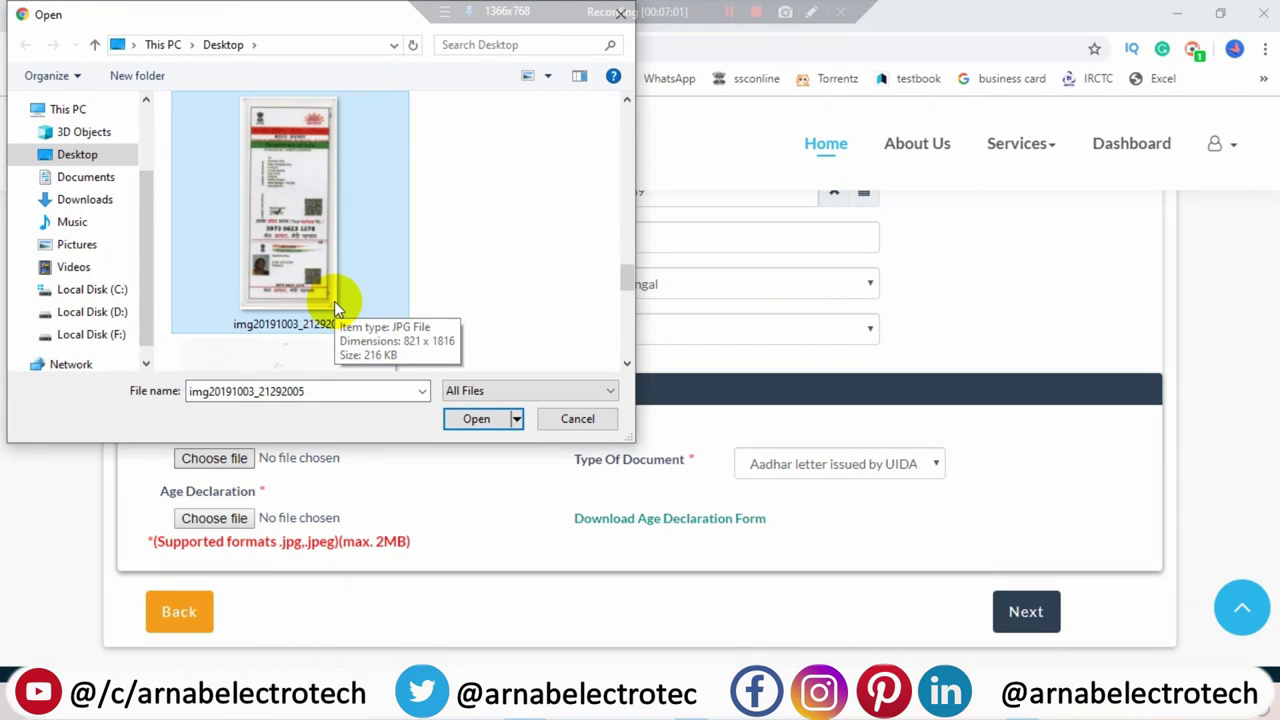
click(476, 419)
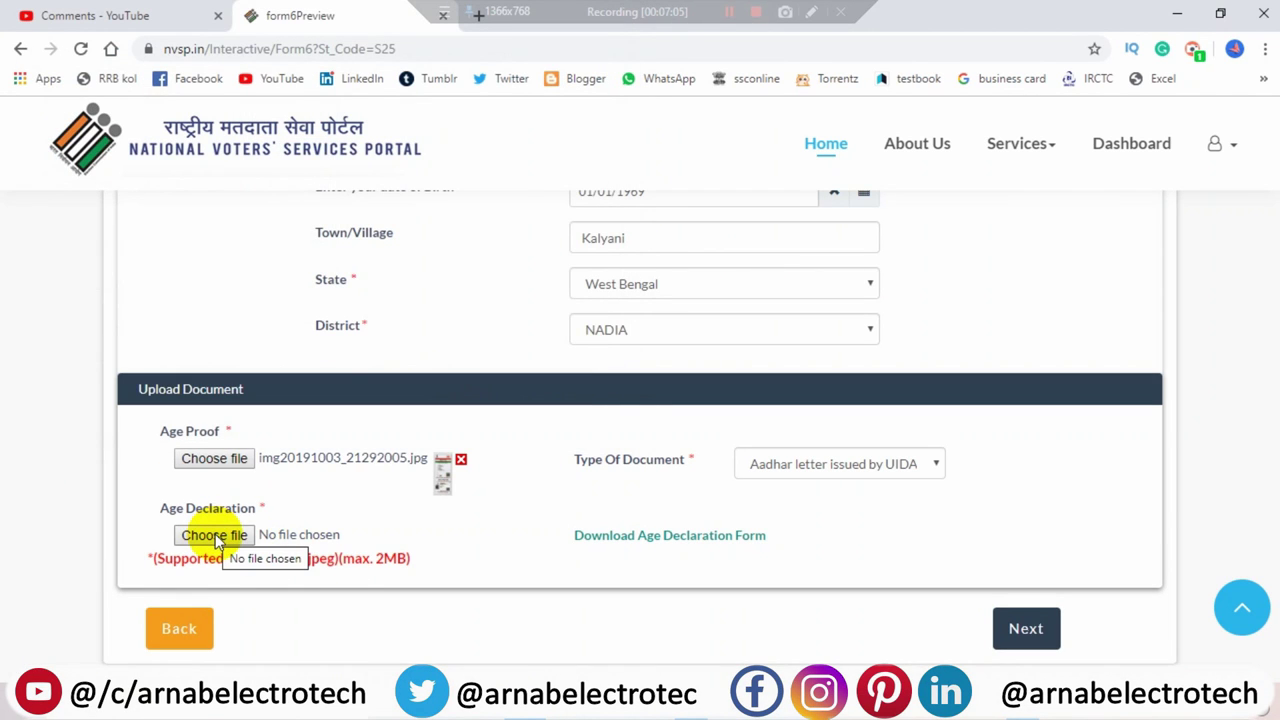
- Minimize Chrome and open decaretion form-english.pdf from New folder on the desktop
click(1180, 22)
right_click(480, 188)
click(515, 247)
right_click(397, 180)
click(520, 232)
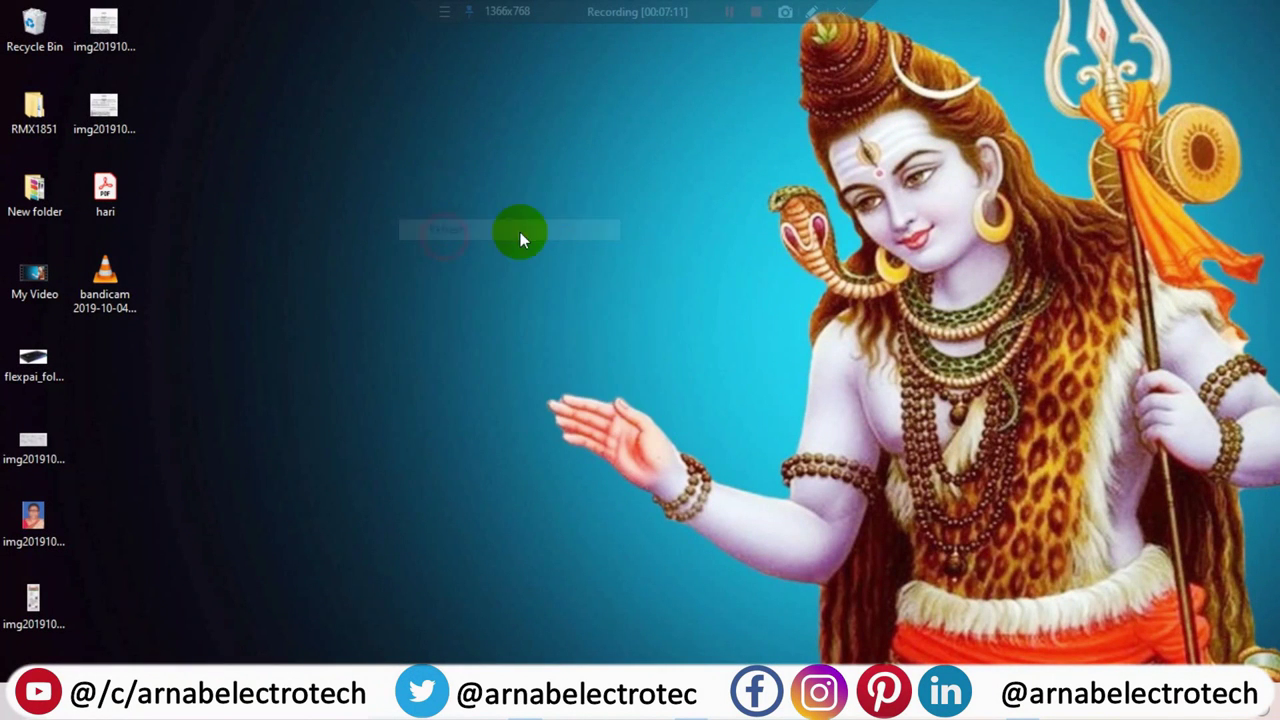
double_click(35, 200)
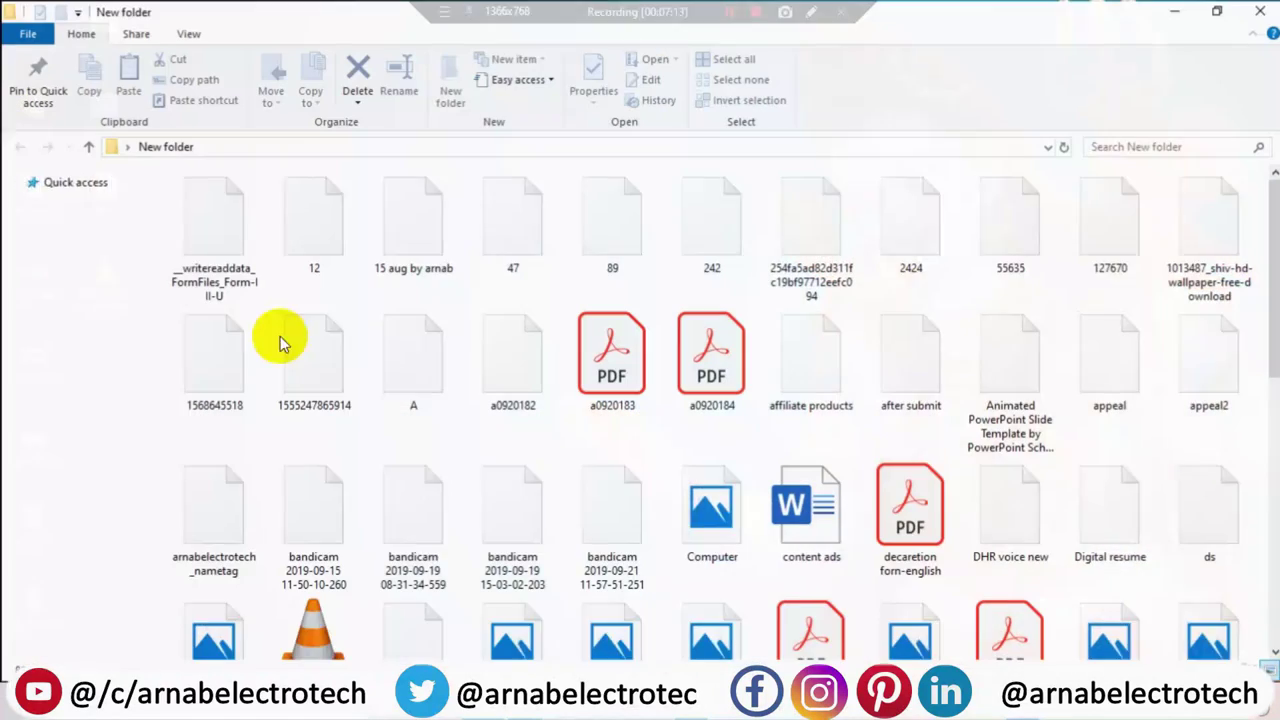
click(908, 535)
double_click(908, 540)
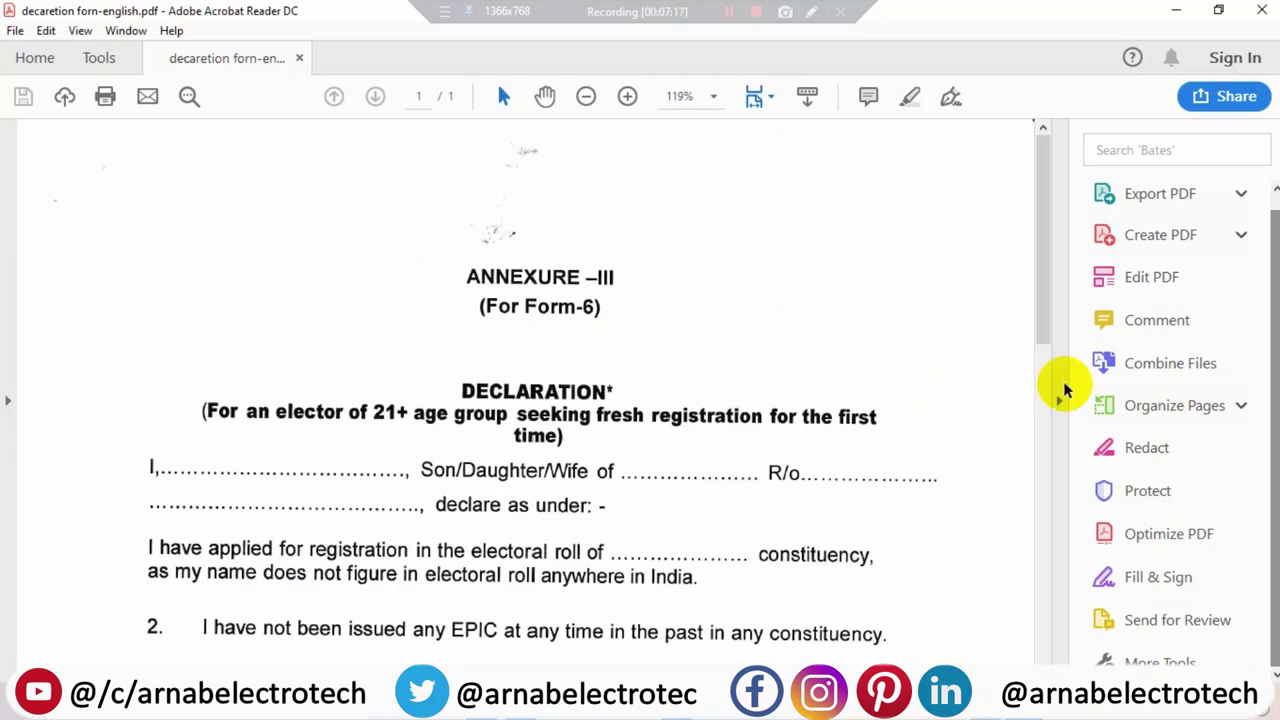
- Read the declaration PDF down to its penalty note, then close Acrobat and New folder
drag(1043, 337, 1057, 400)
click(1059, 400)
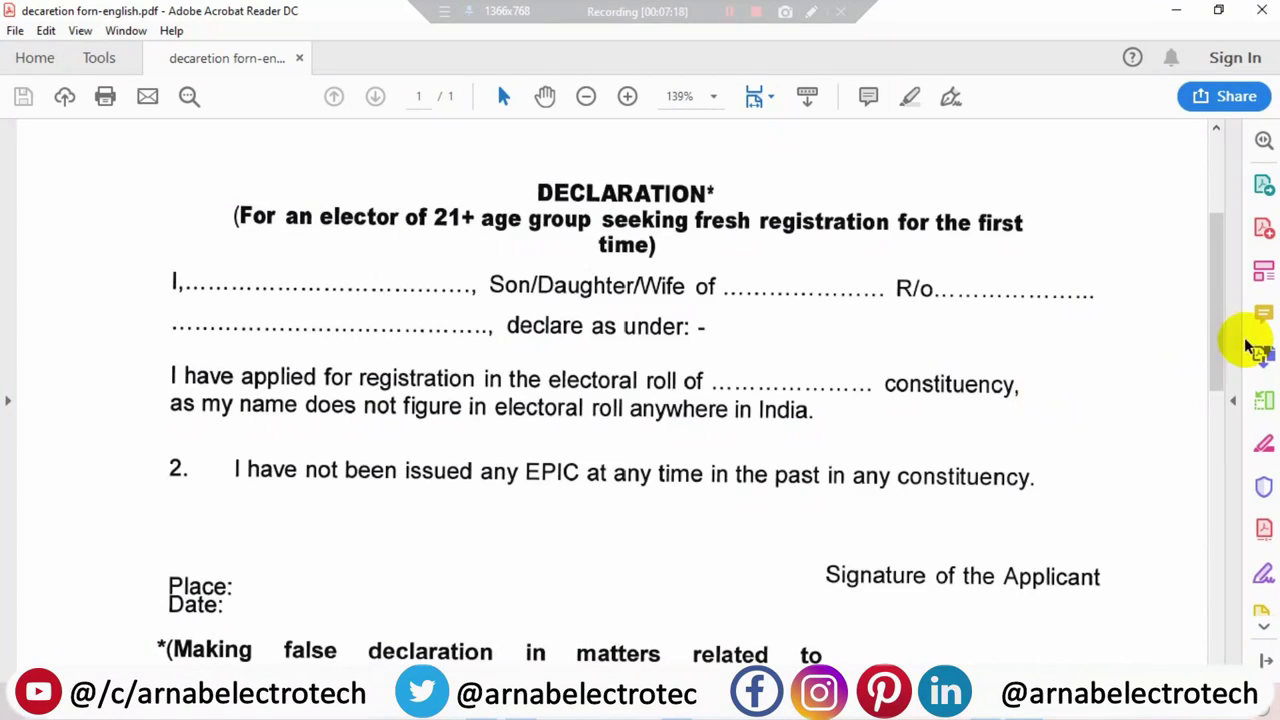
mouse_move(1214, 354)
mouse_down()
mouse_move(1212, 543)
mouse_move(1200, 308)
mouse_move(1200, 377)
mouse_up()
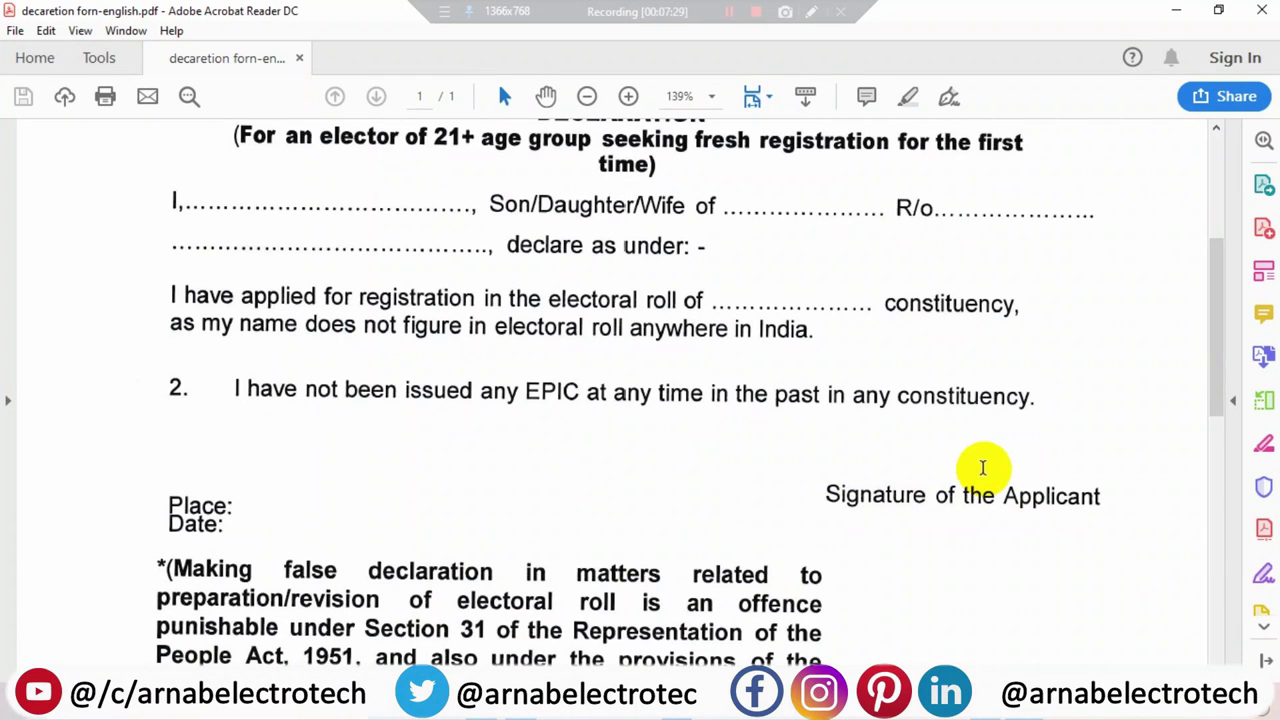
scroll(1206, 331, down, 3)
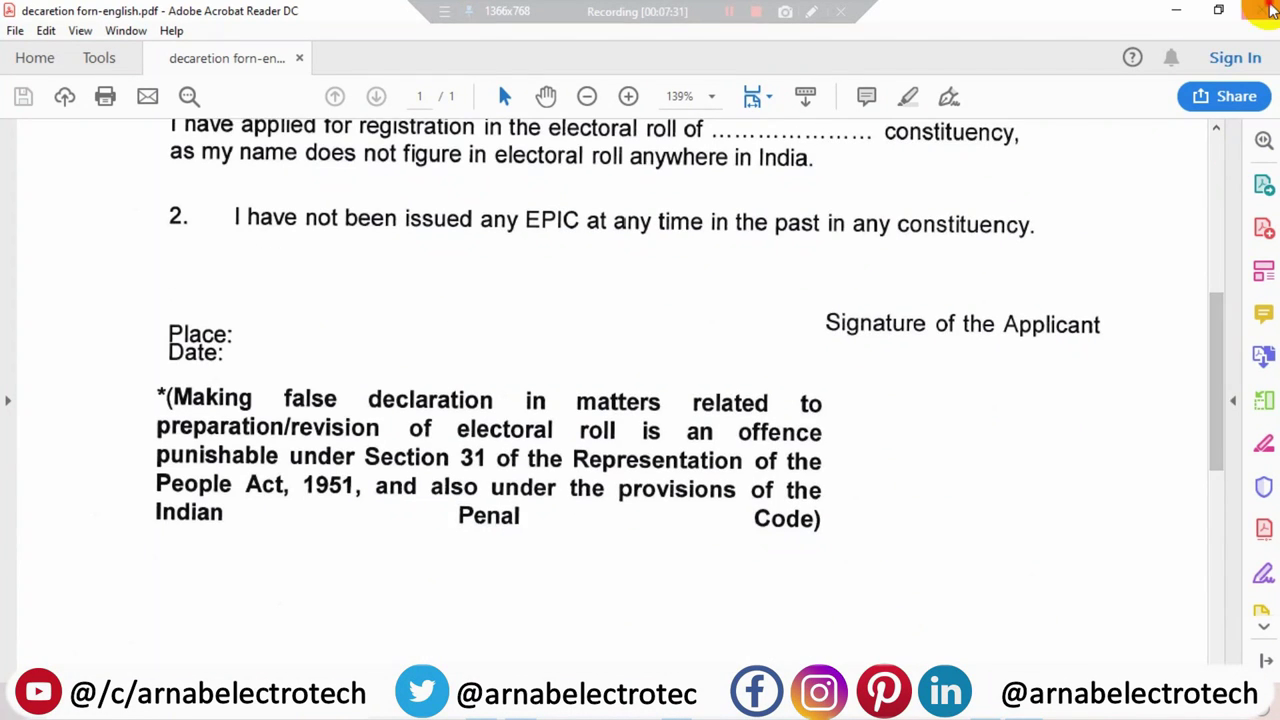
click(1262, 10)
click(1262, 10)
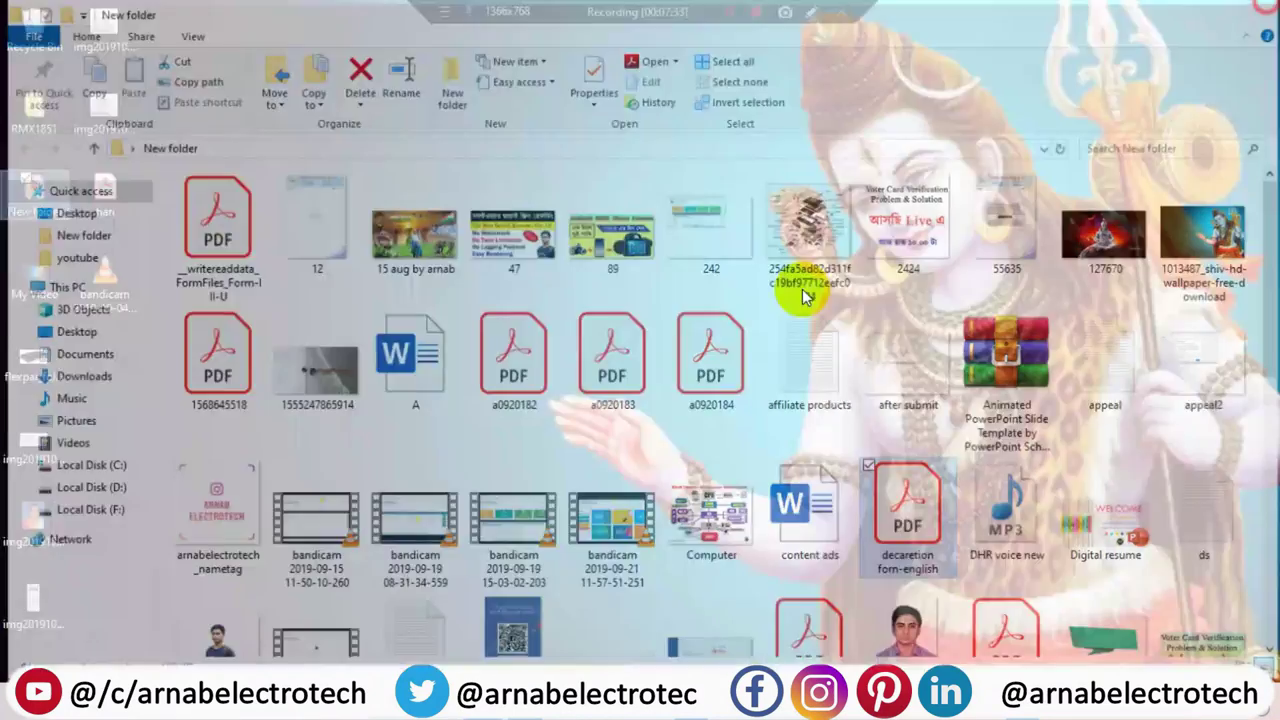
- Upload img20191004_01113965 under Age Declaration on Form 6's birth details step
key(alt+Tab)
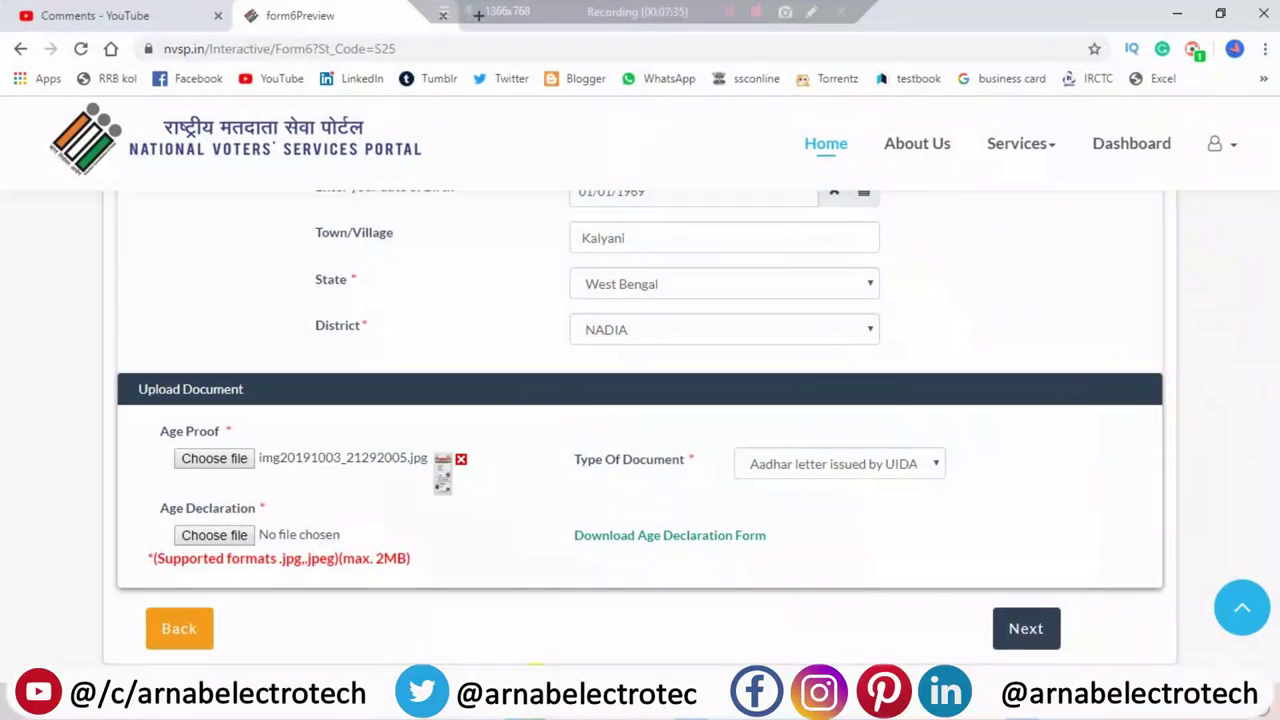
click(205, 535)
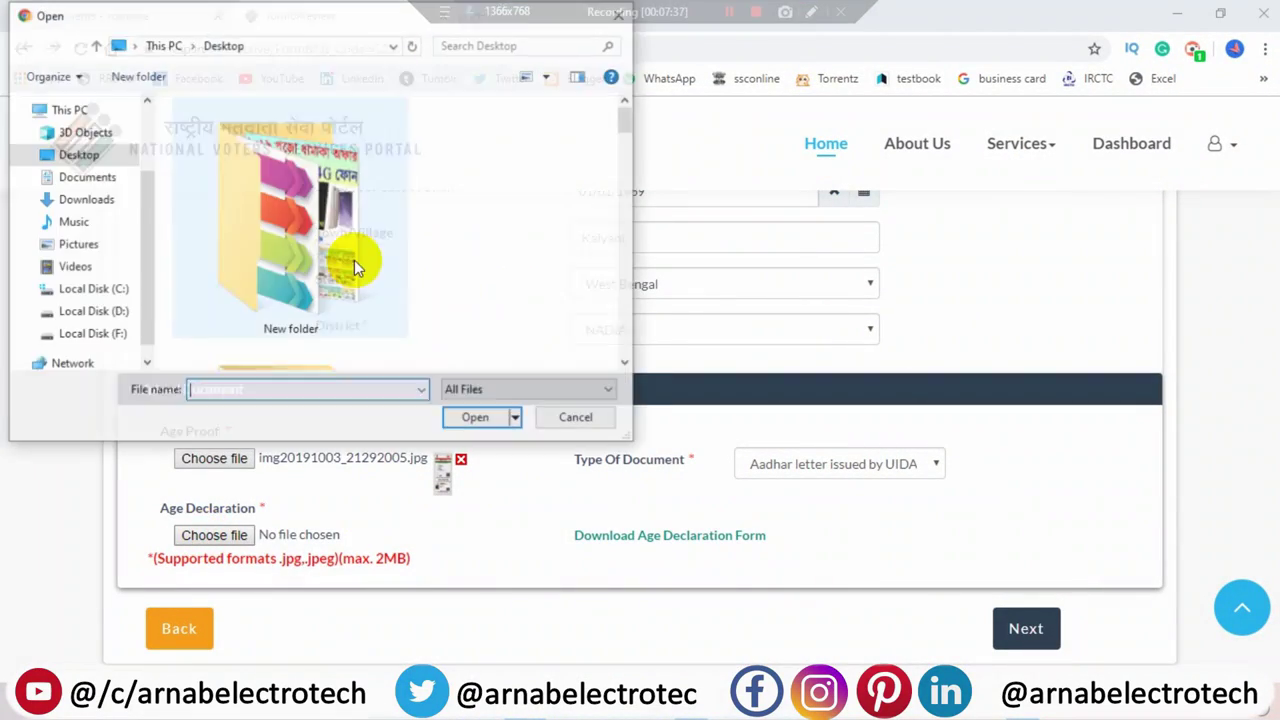
scroll(354, 259, down, 4)
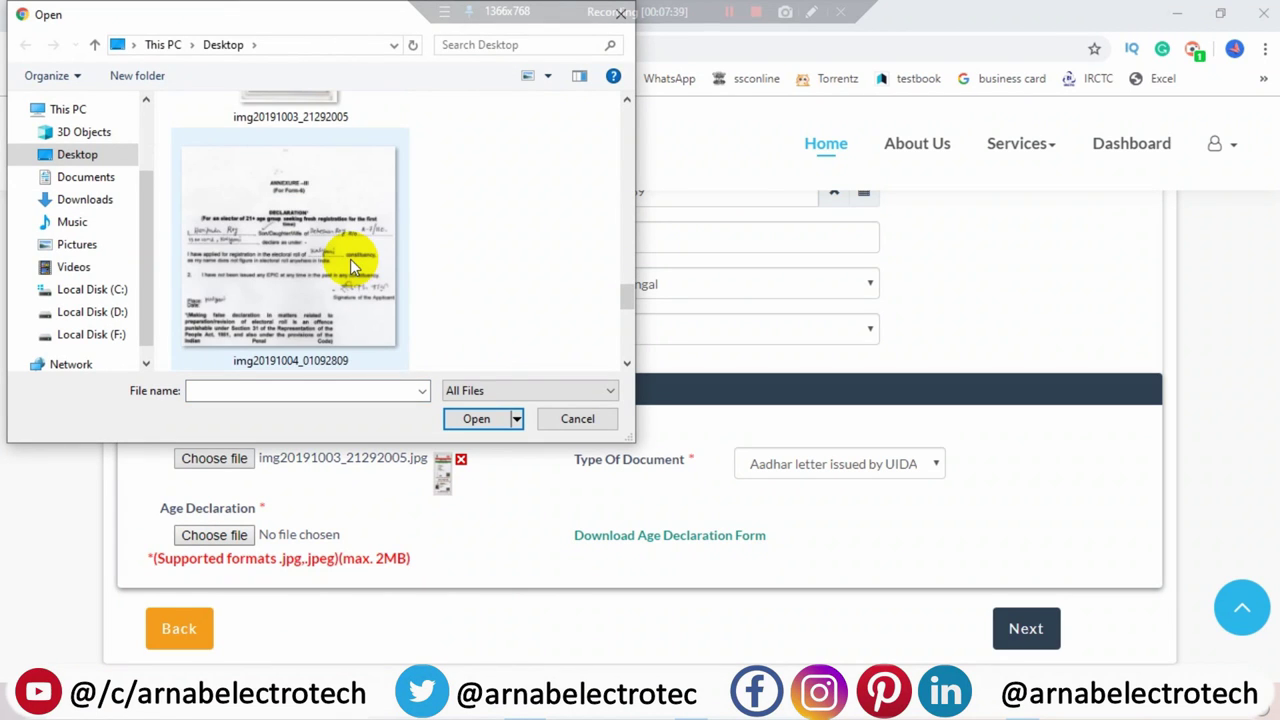
scroll(350, 259, down, 2)
click(340, 292)
click(484, 421)
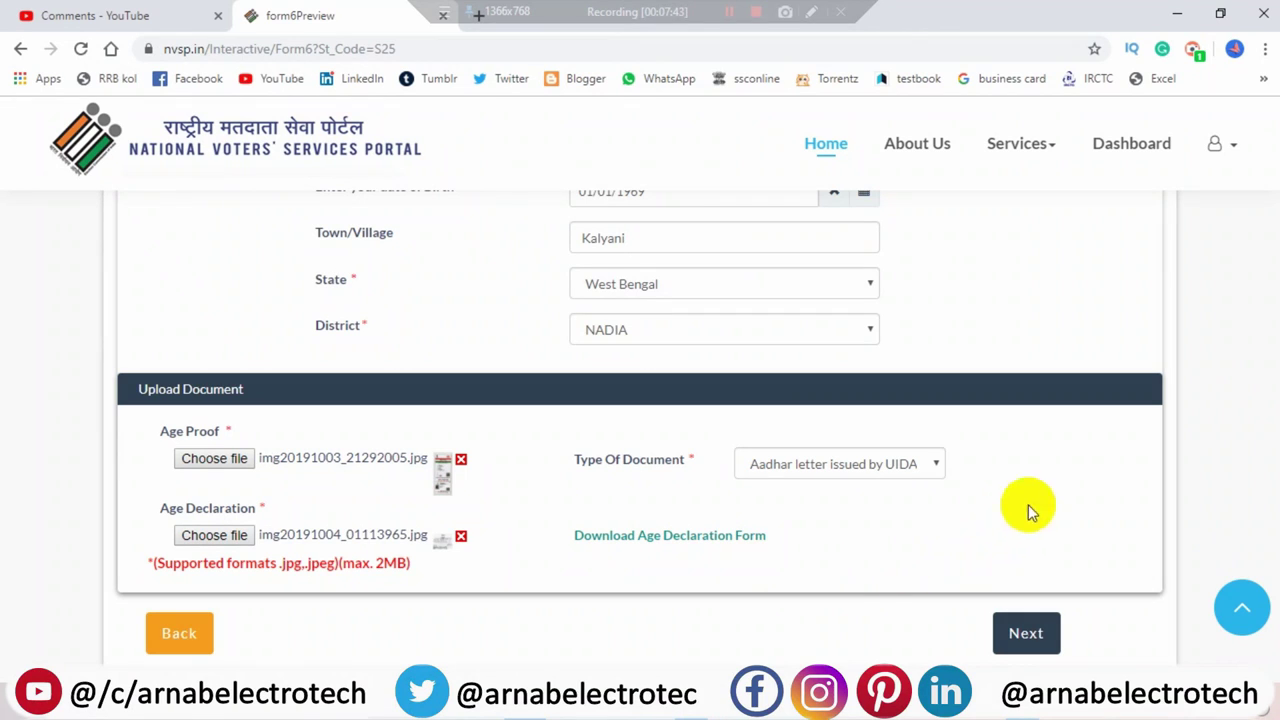
scroll(640, 420, up, 2)
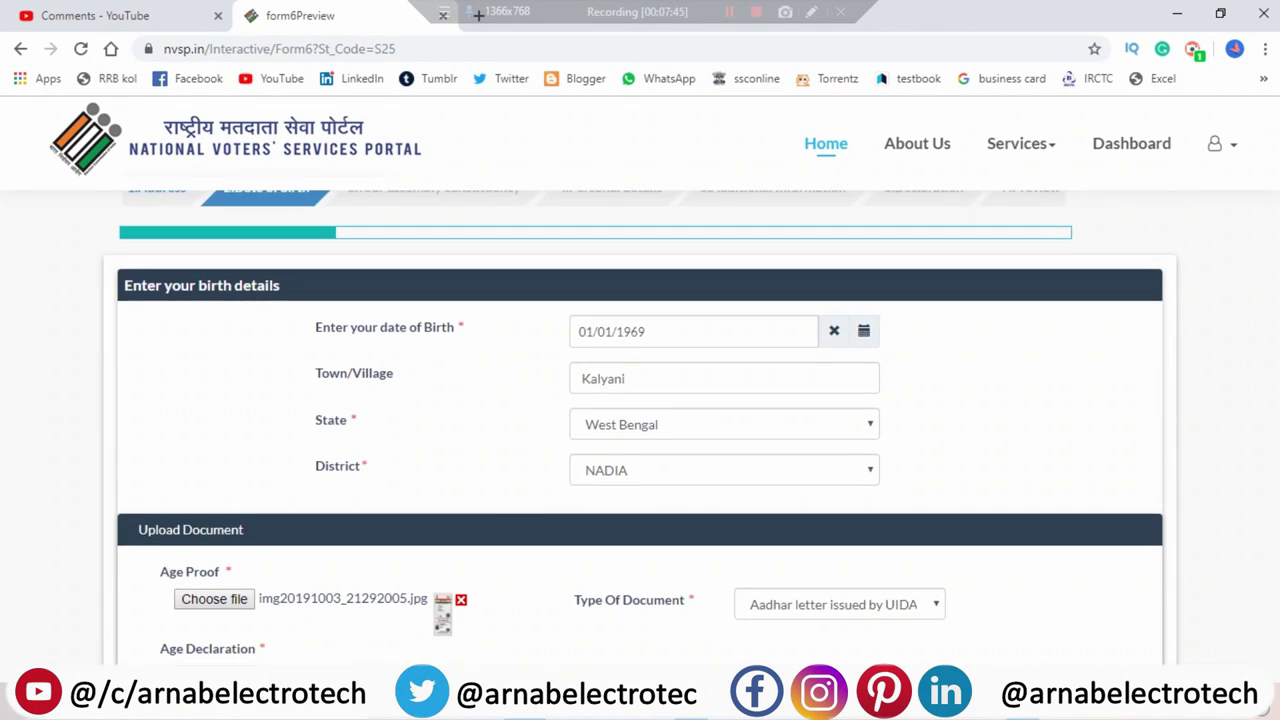
scroll(640, 420, down, 2)
- Pick Kalyani as the Parliamentary/Assembly constituency and continue to the personal details step
click(1050, 630)
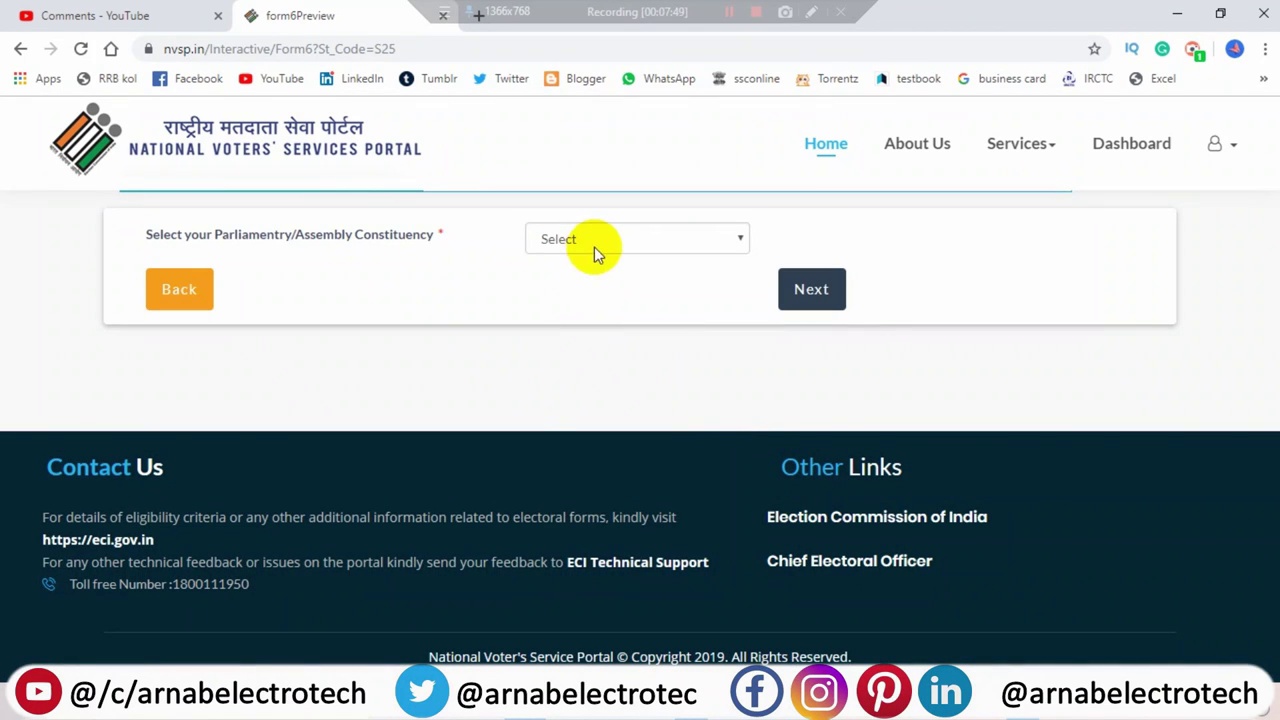
click(594, 249)
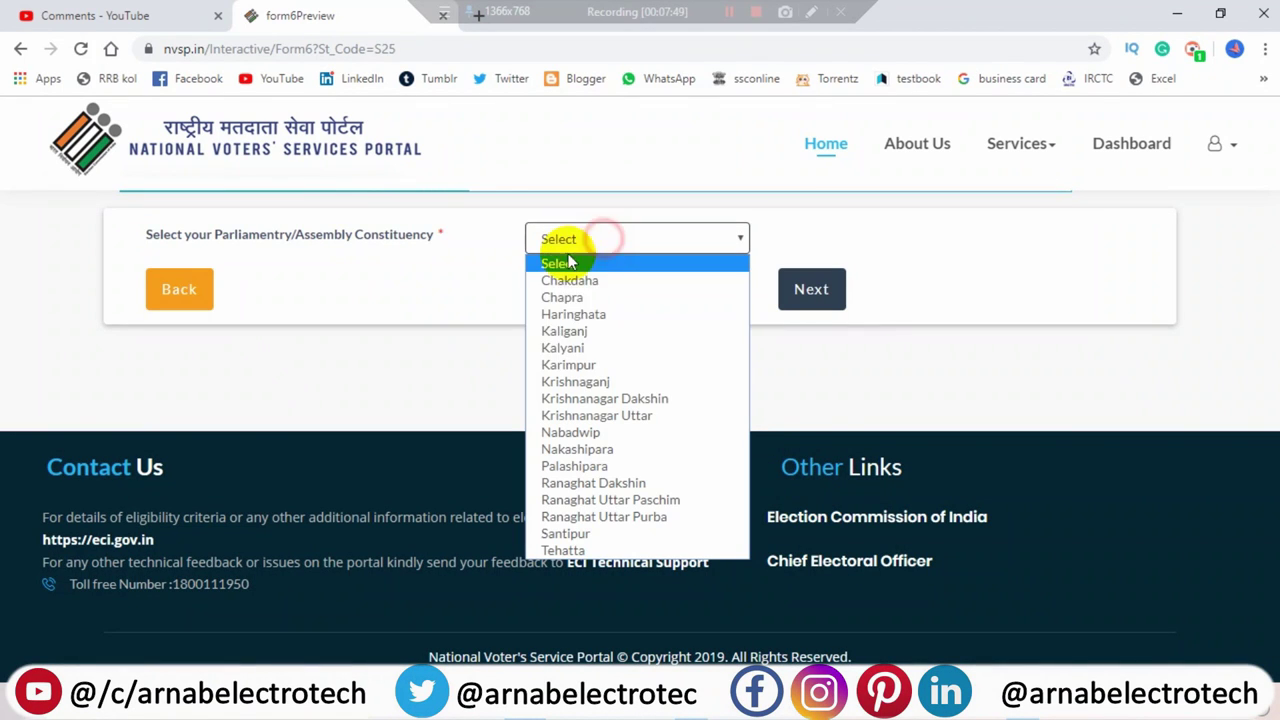
click(562, 347)
click(798, 300)
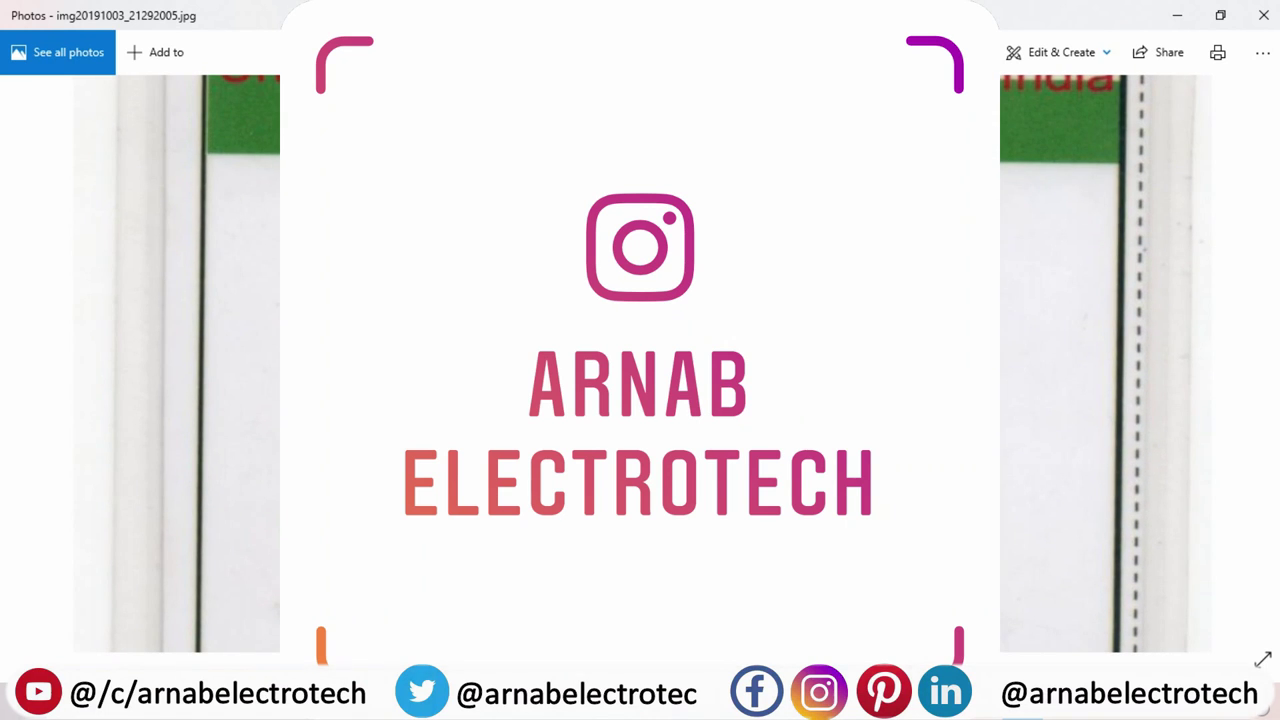
click(1176, 16)
- Enter the applicant's first name and surname in English, auto-filling the Bengali versions
click(543, 284)
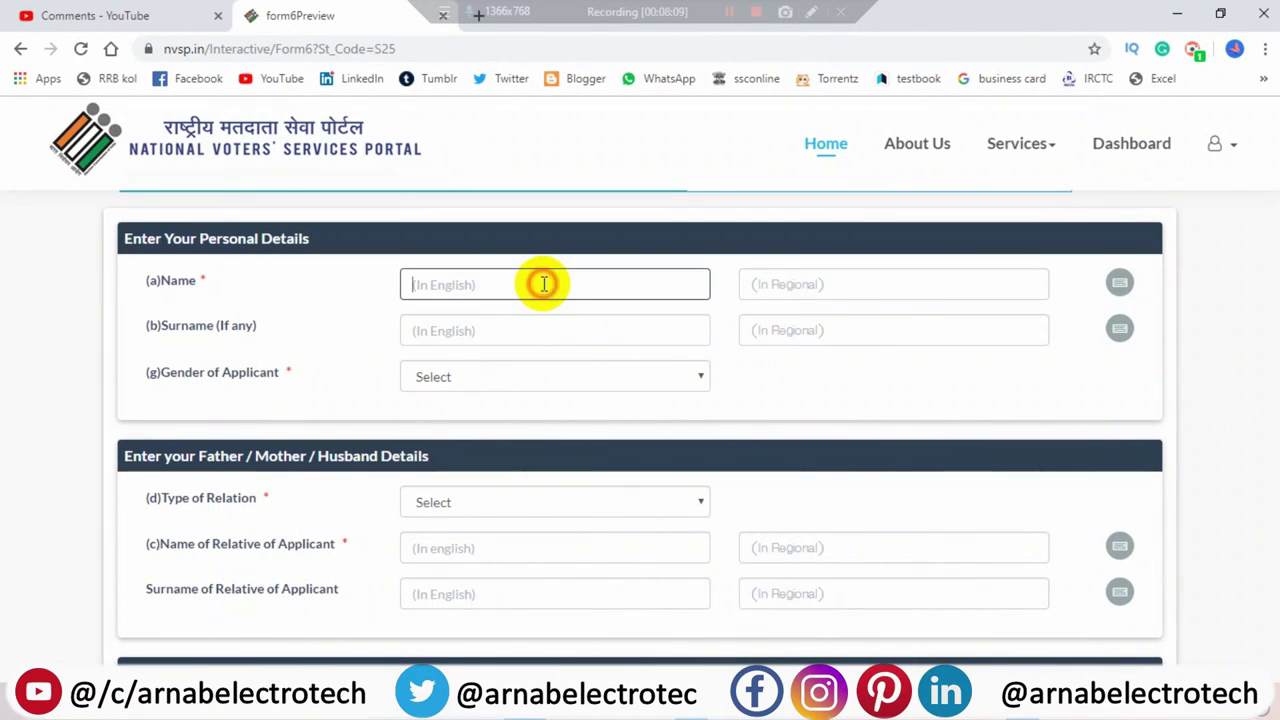
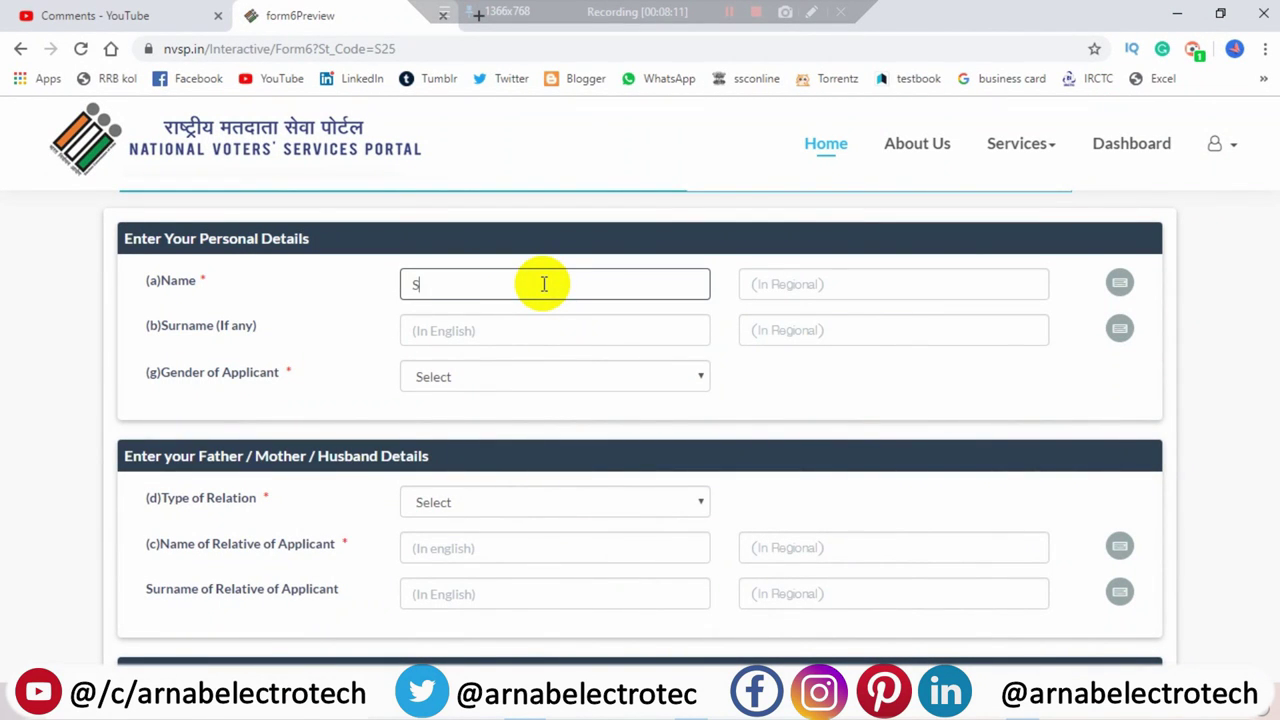
click(802, 288)
click(538, 334)
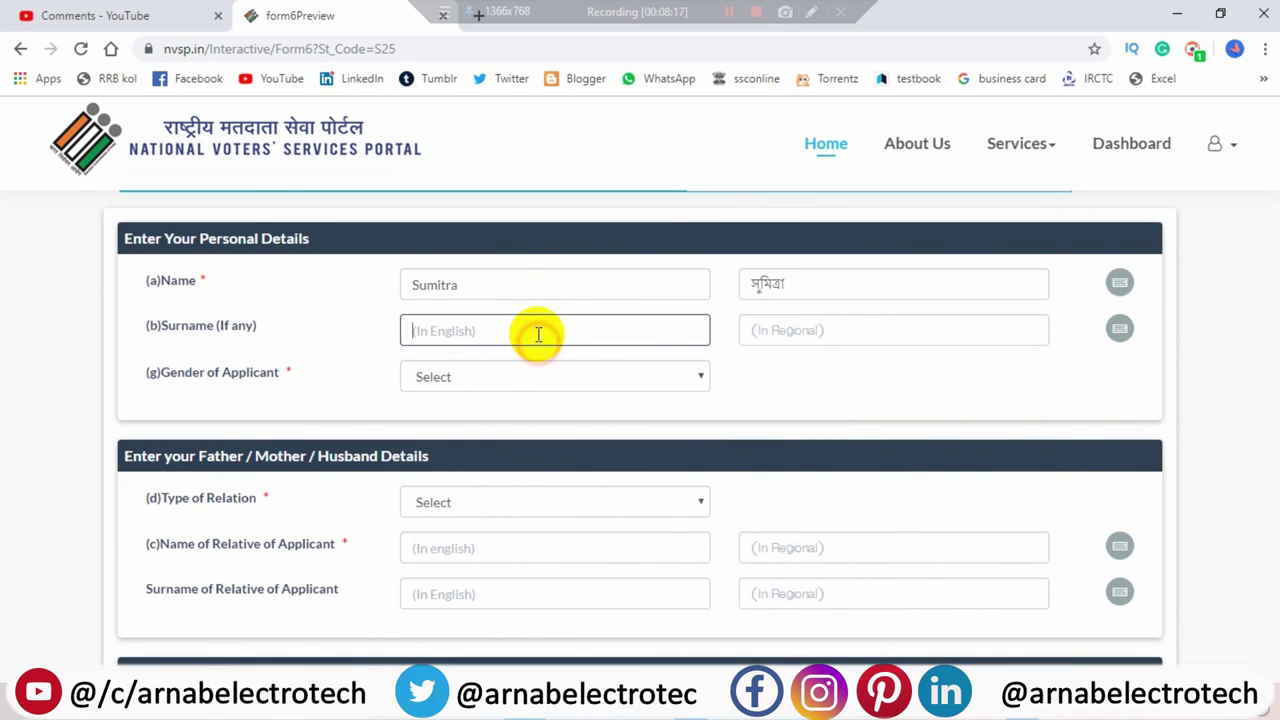
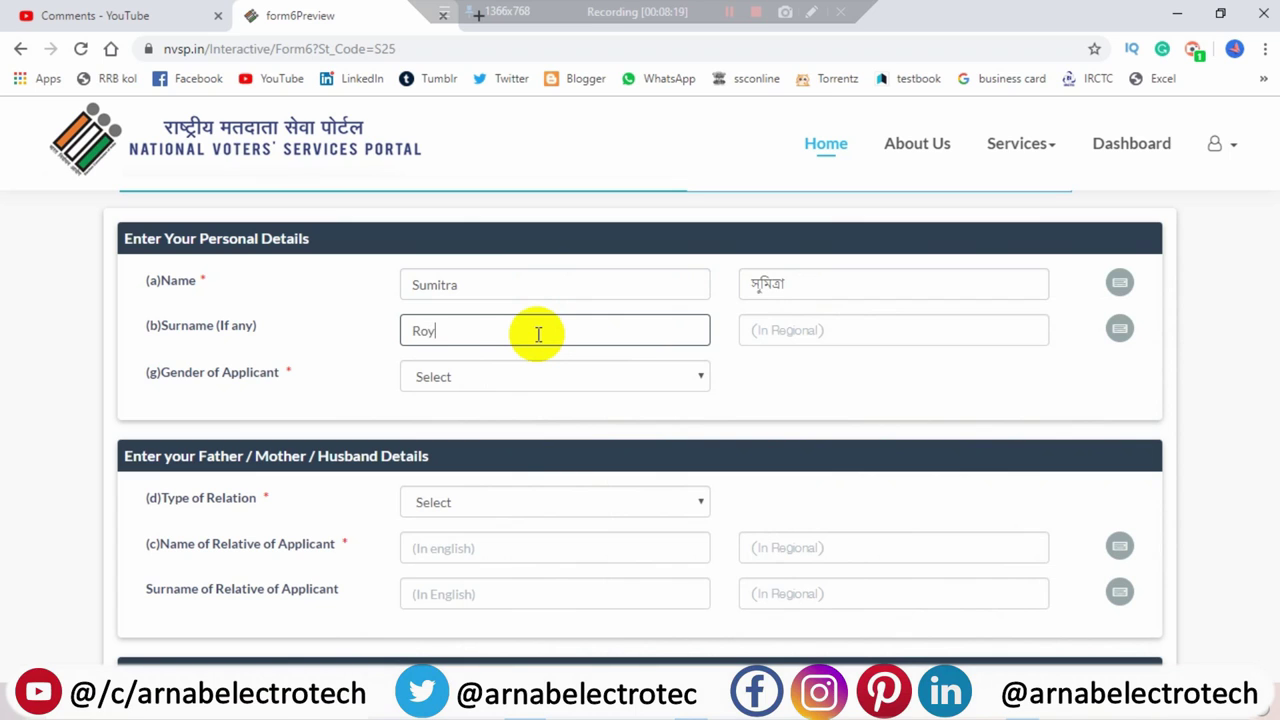
click(894, 328)
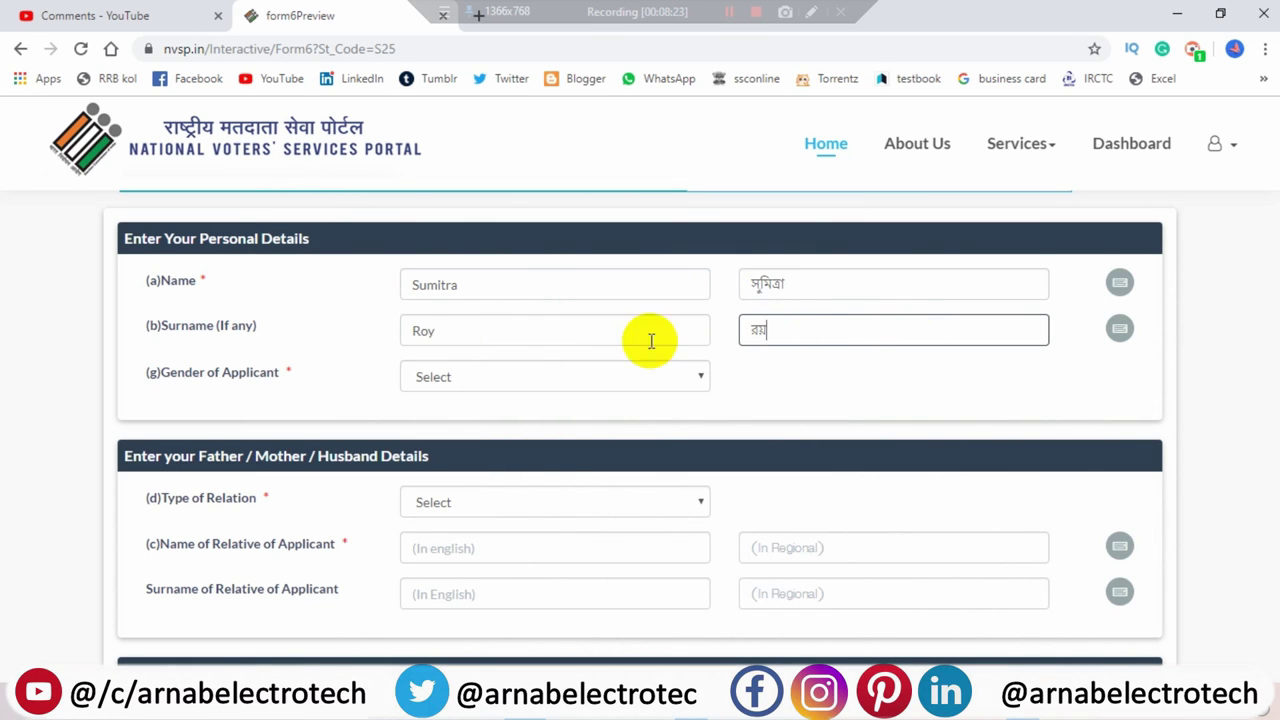
- Set the applicant's gender to Female
click(478, 370)
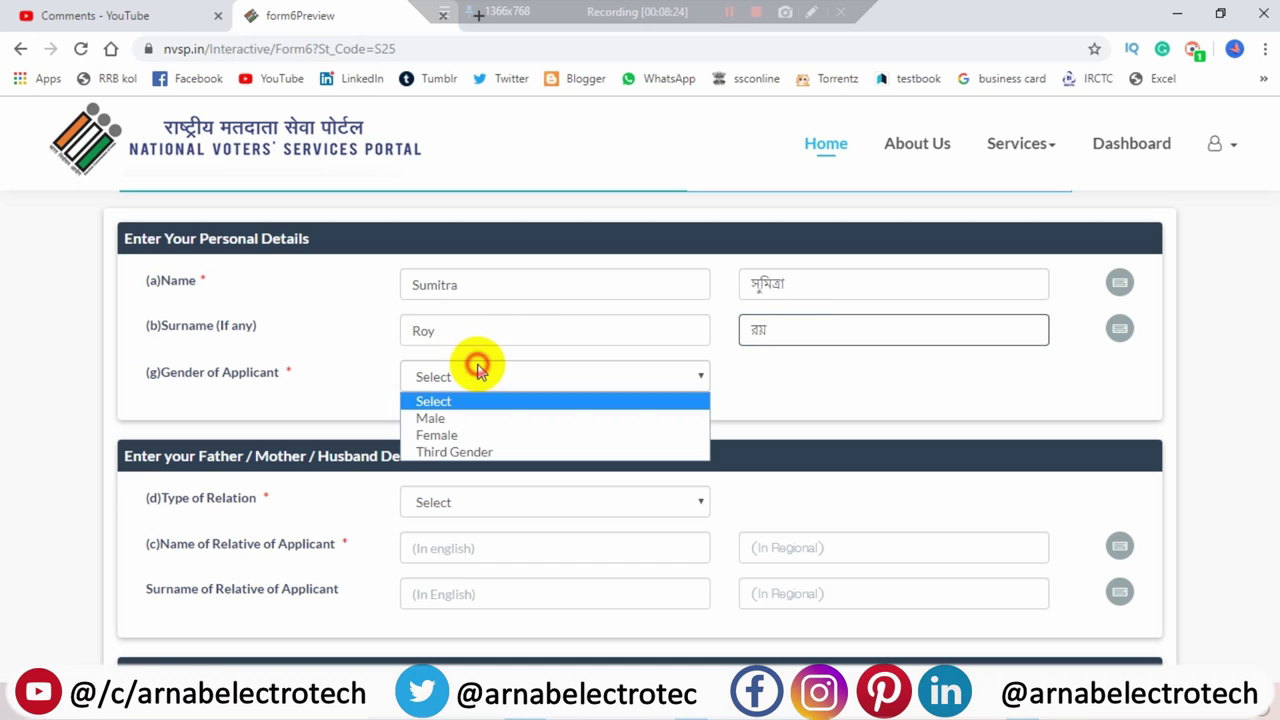
click(458, 434)
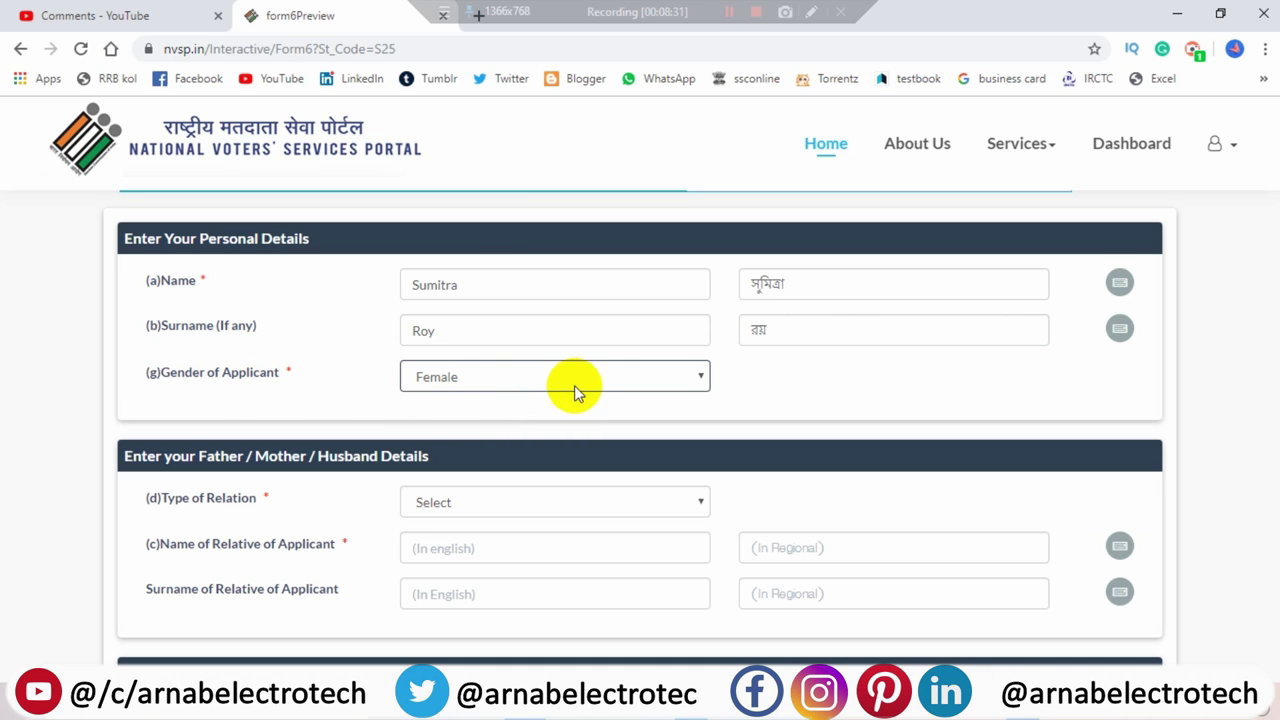
click(895, 322)
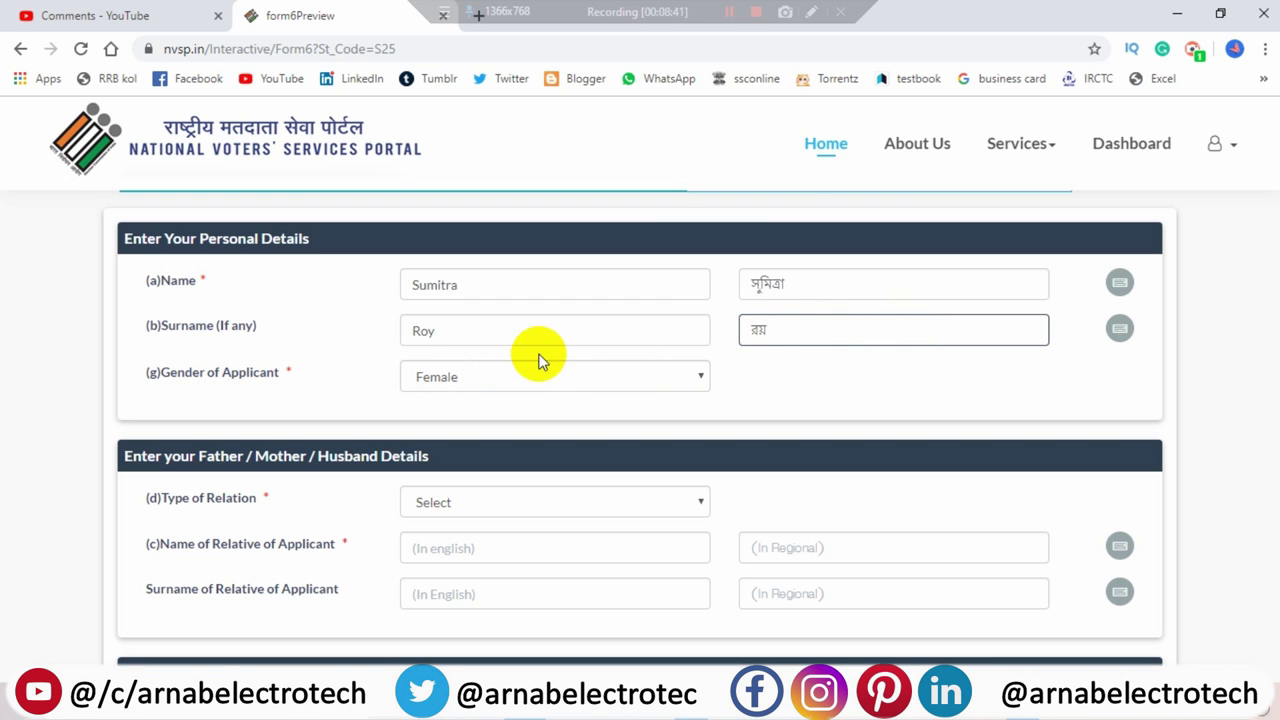
- Set the Type of Relation to Other
scroll(515, 385, down, 1)
scroll(512, 382, down, 1)
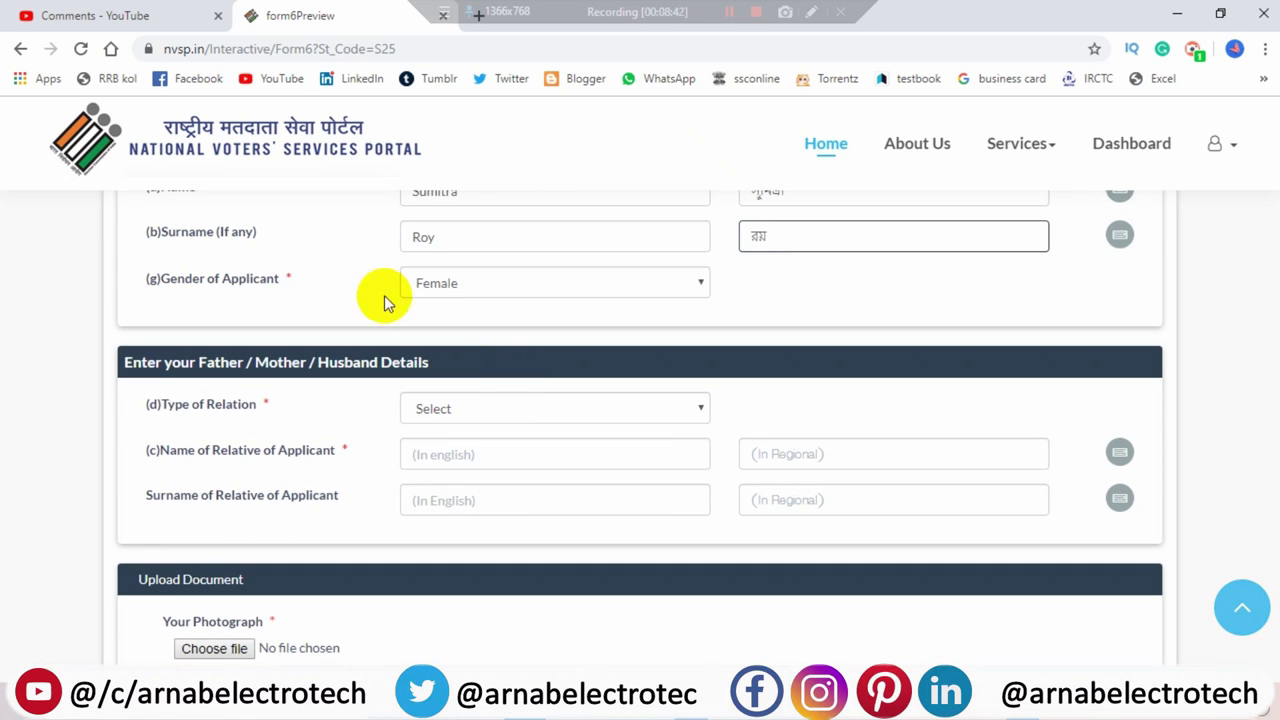
click(490, 410)
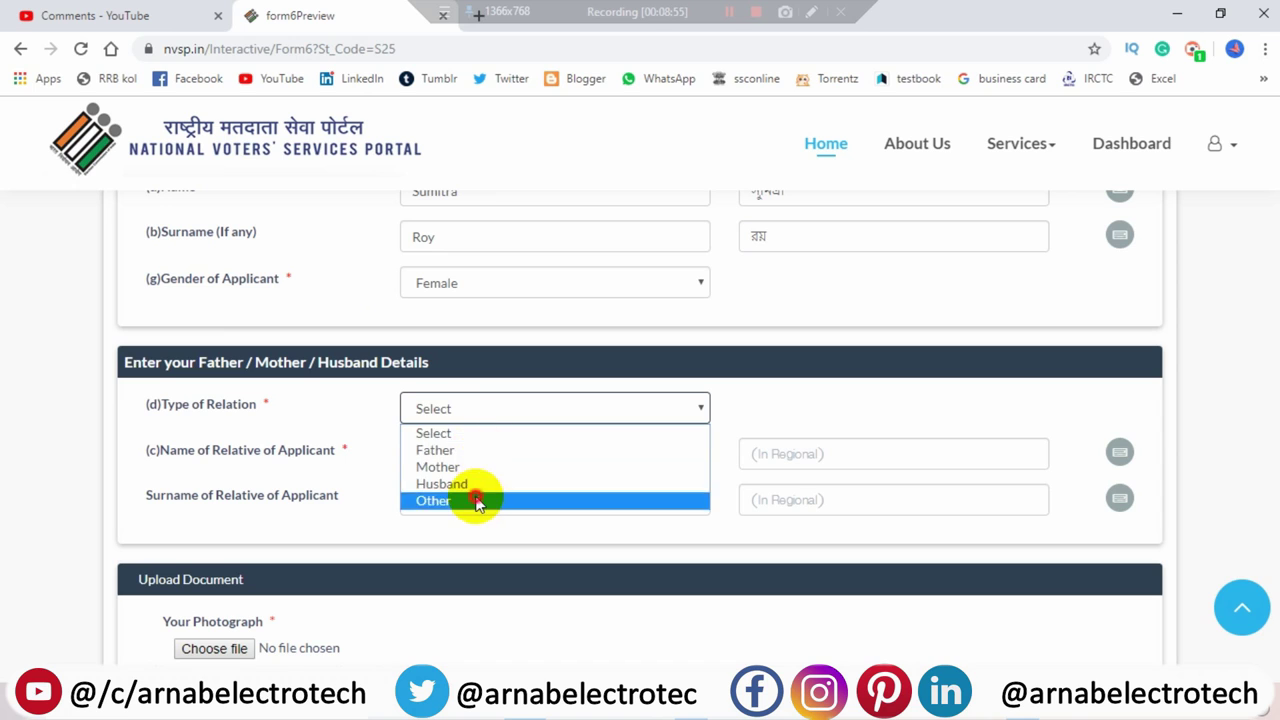
click(476, 500)
- Enter the relative's name and surname in English, auto-filling the Bengali versions
click(475, 454)
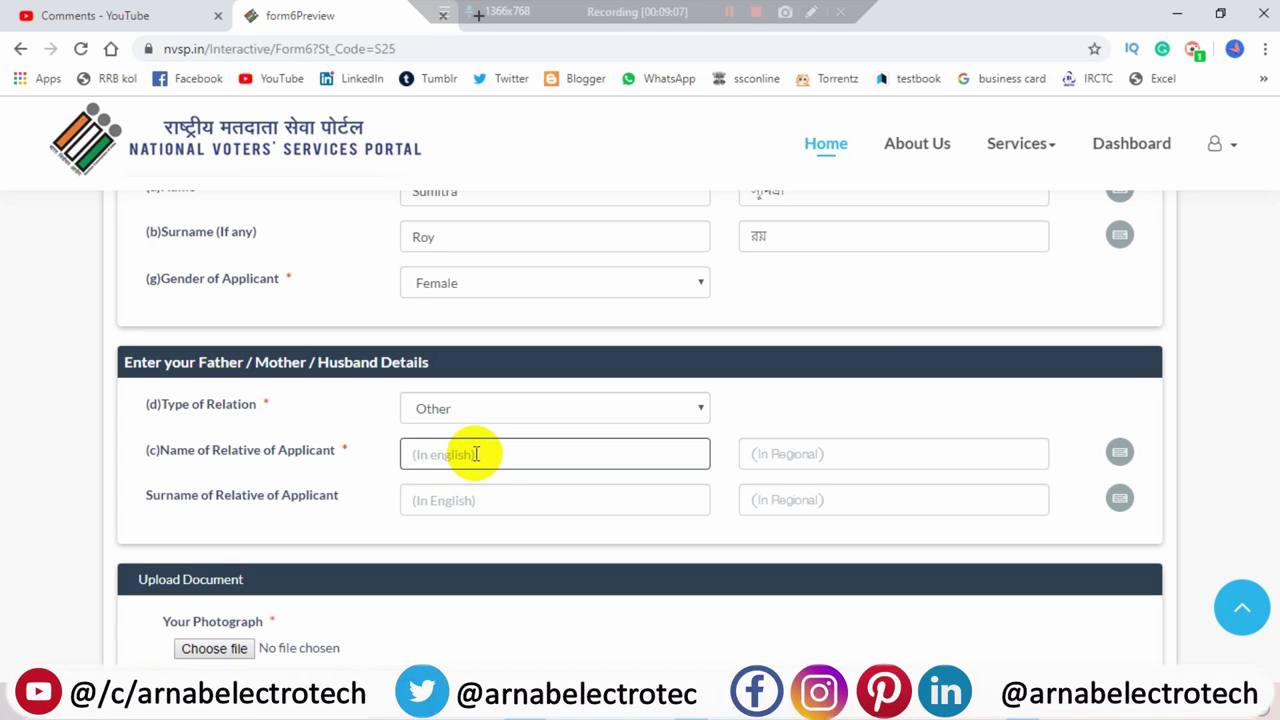
click(915, 464)
click(536, 505)
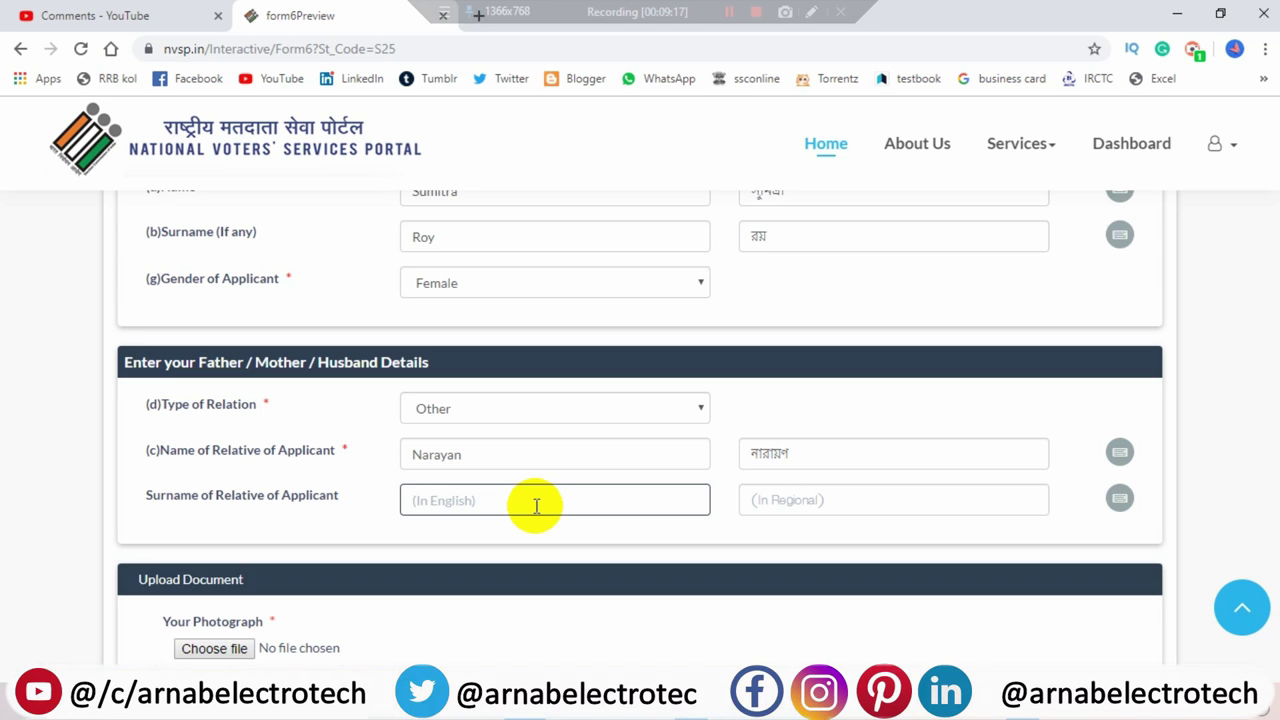
click(886, 498)
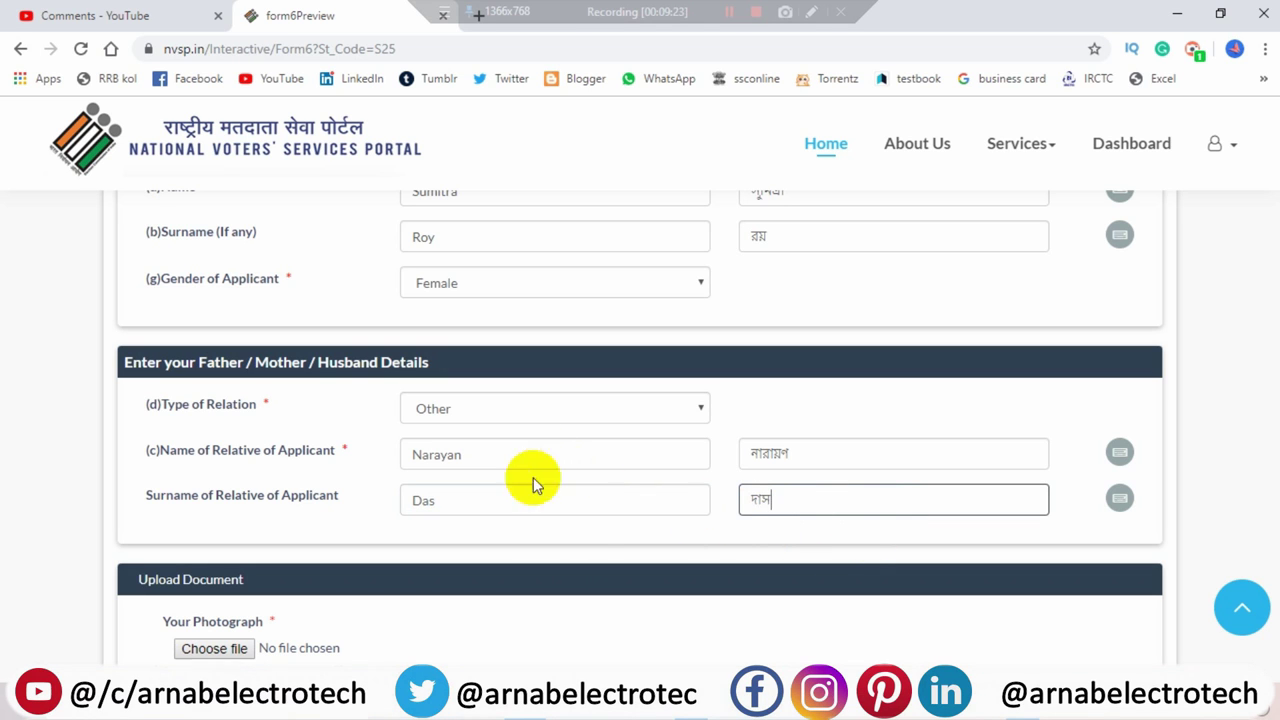
- Upload img20191003_21280740 as the applicant's photograph
scroll(578, 537, down, 1)
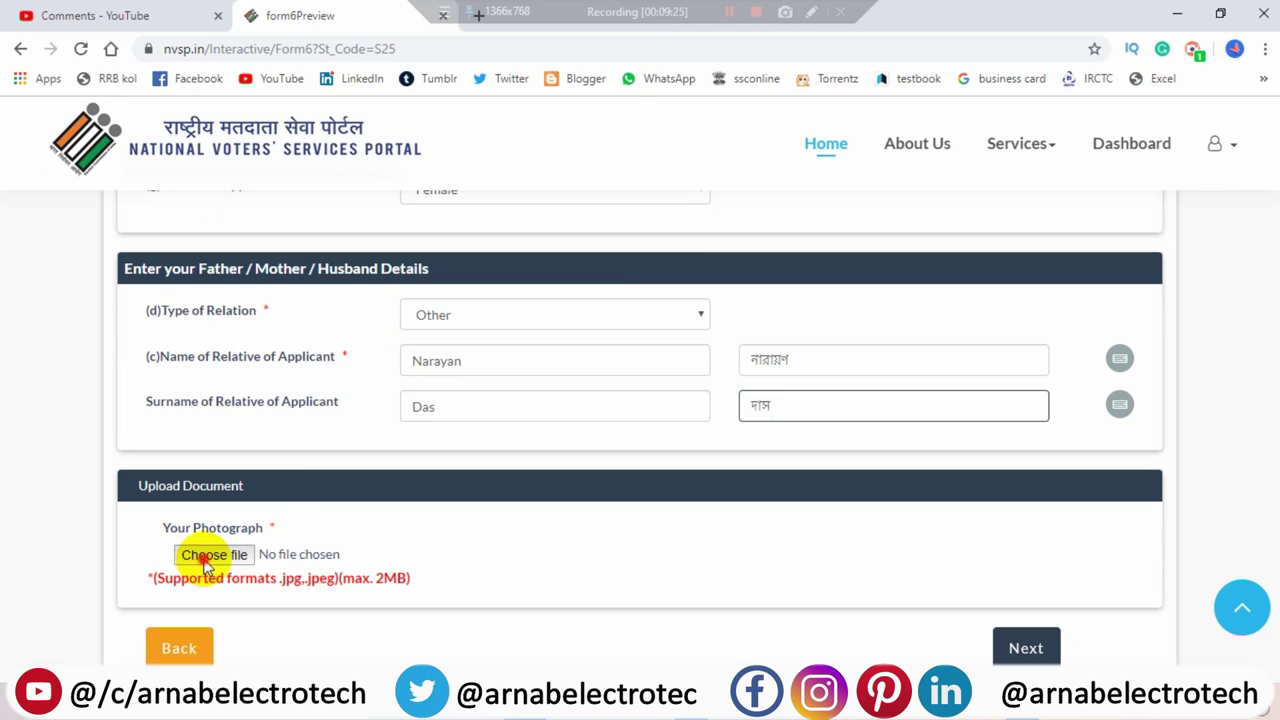
click(214, 554)
scroll(318, 286, down, 5)
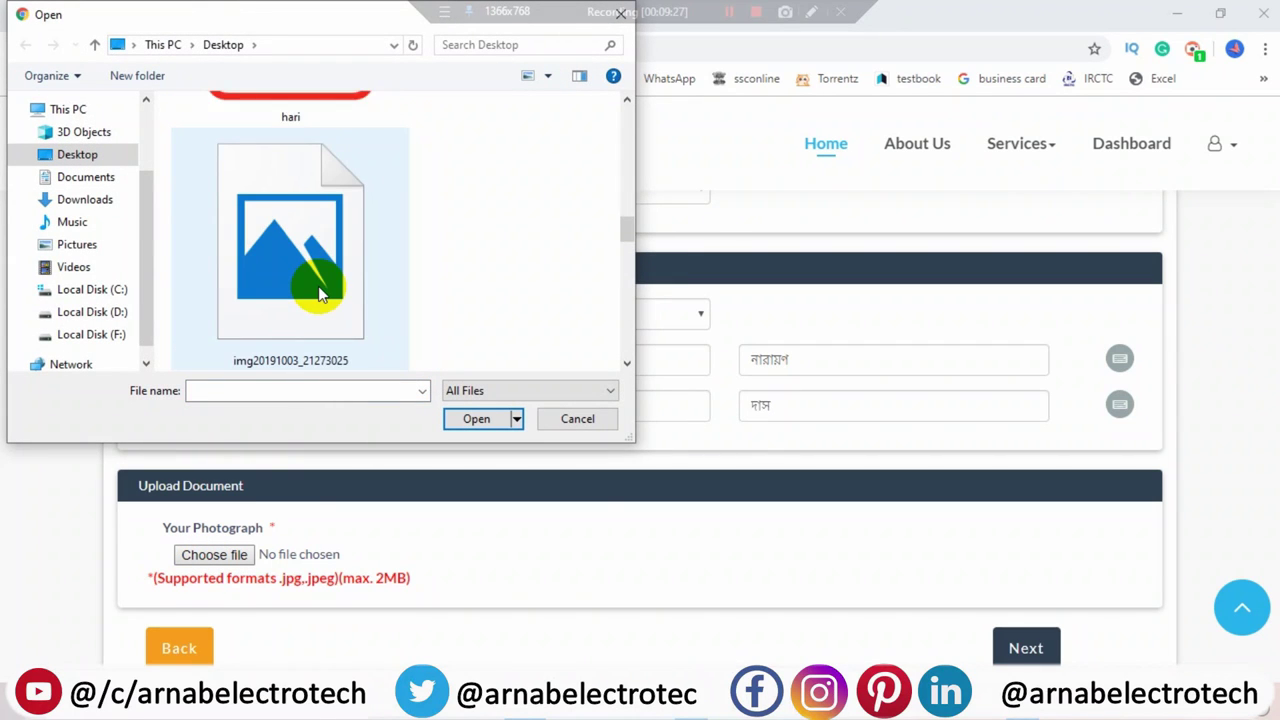
click(330, 250)
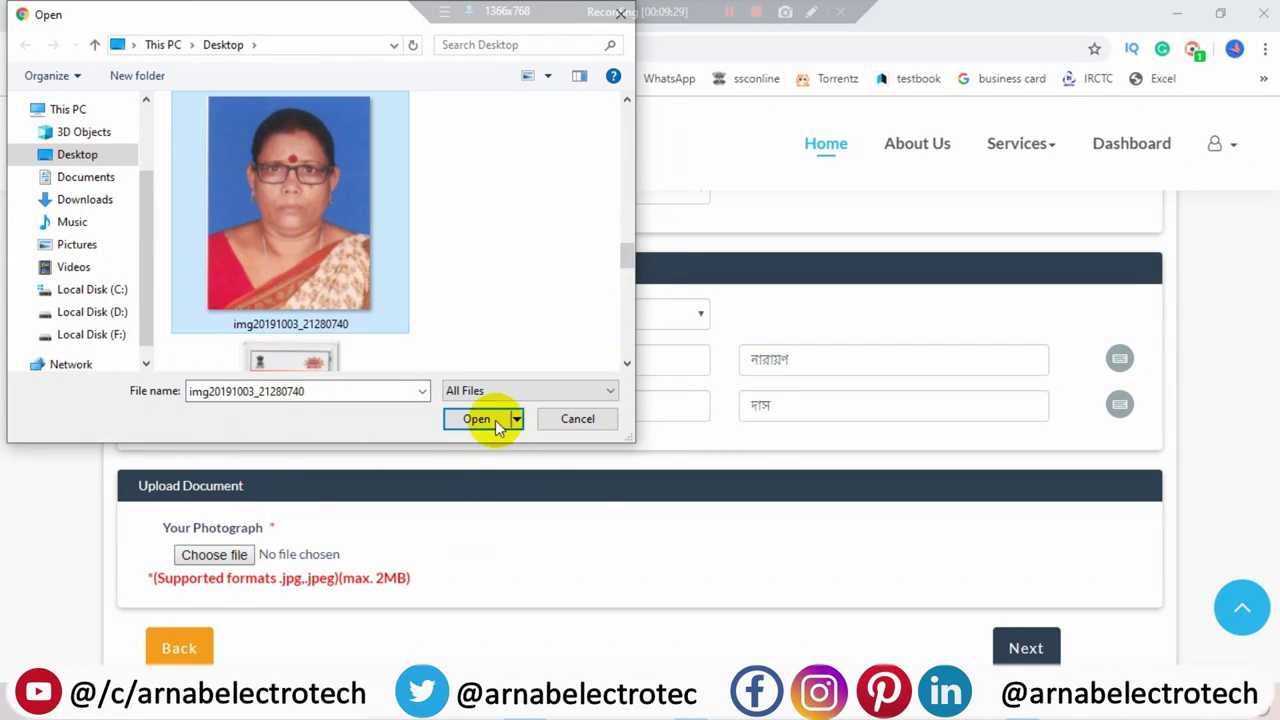
click(485, 419)
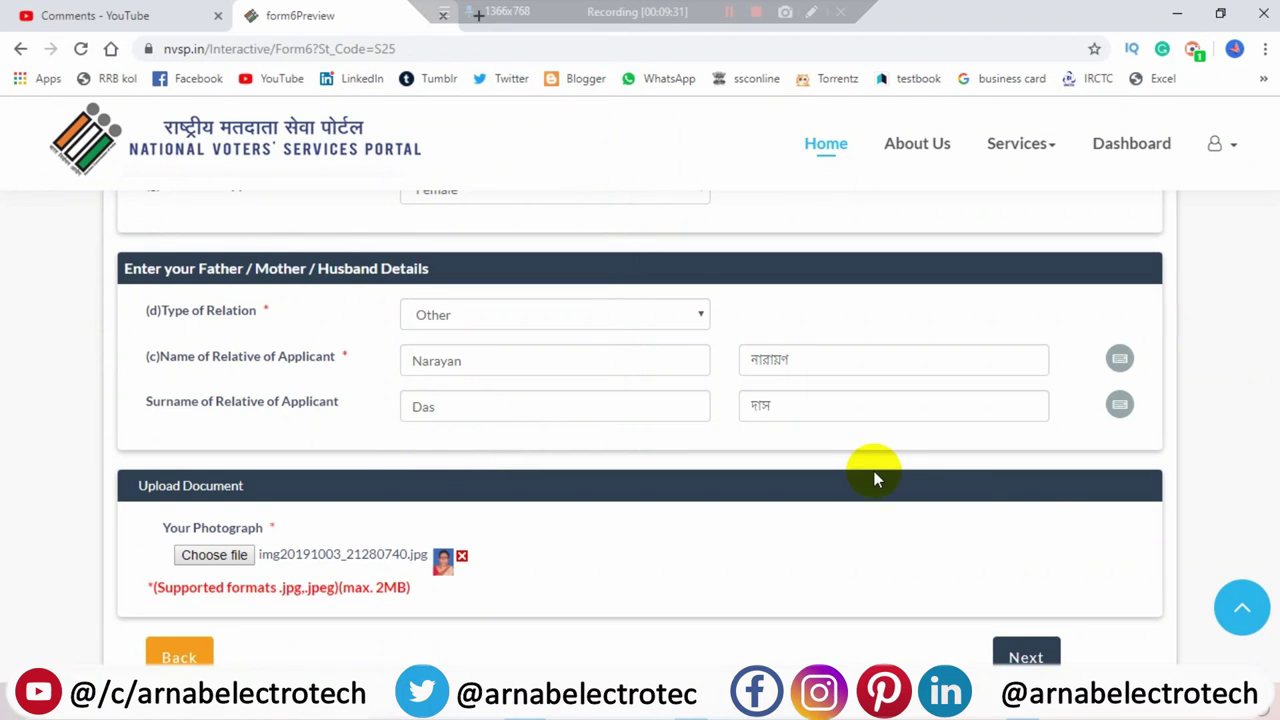
- Continue to the additional information step and select the Mobile No. field
scroll(870, 480, up, 3)
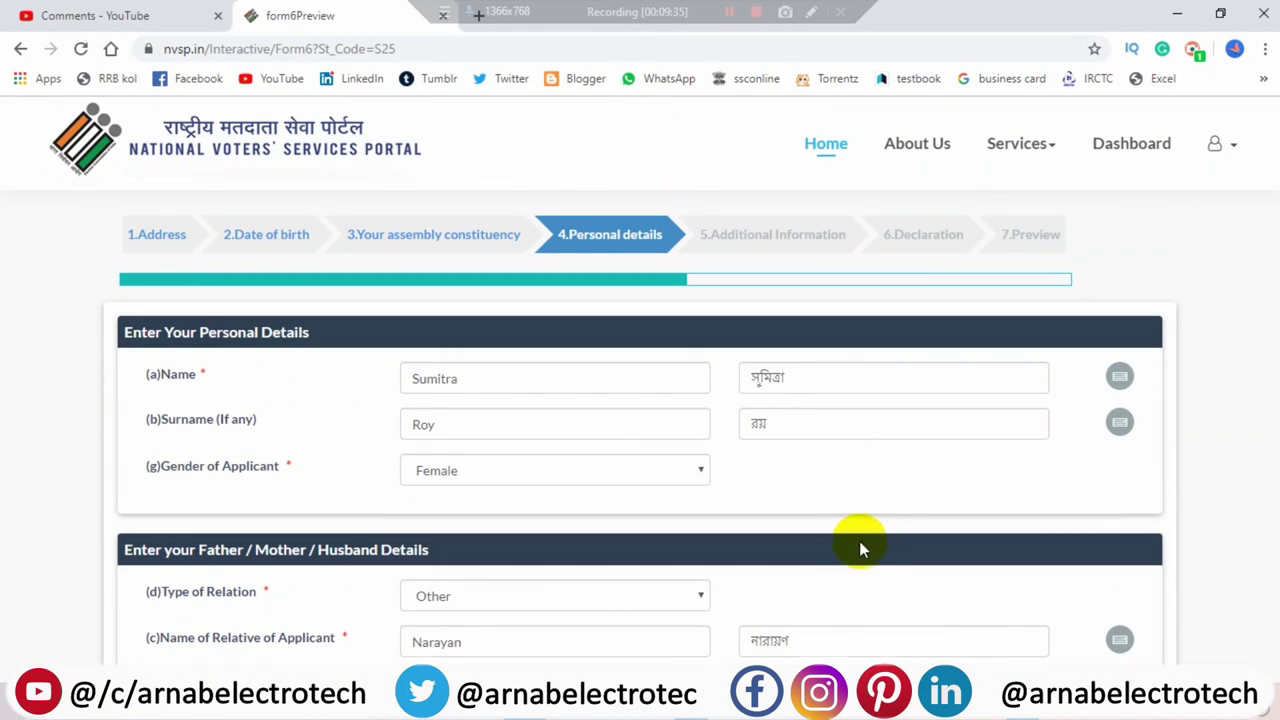
scroll(859, 541, down, 2)
scroll(862, 547, down, 2)
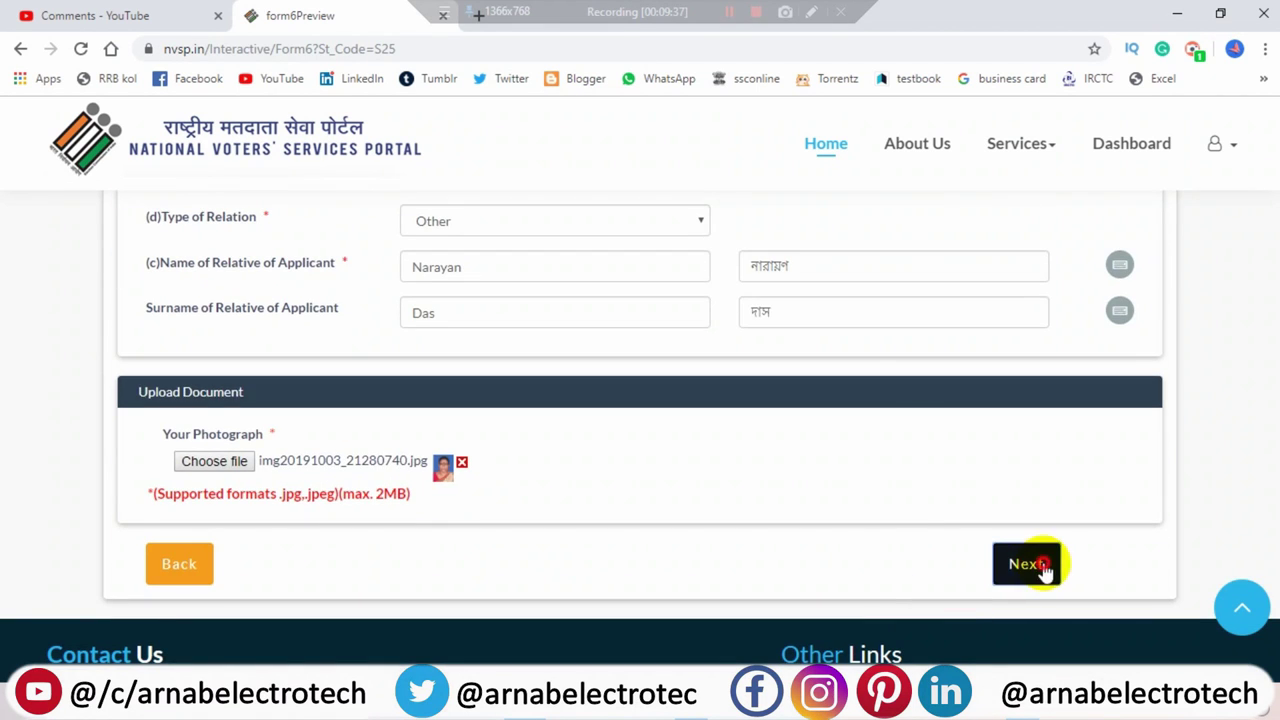
click(1040, 568)
click(545, 400)
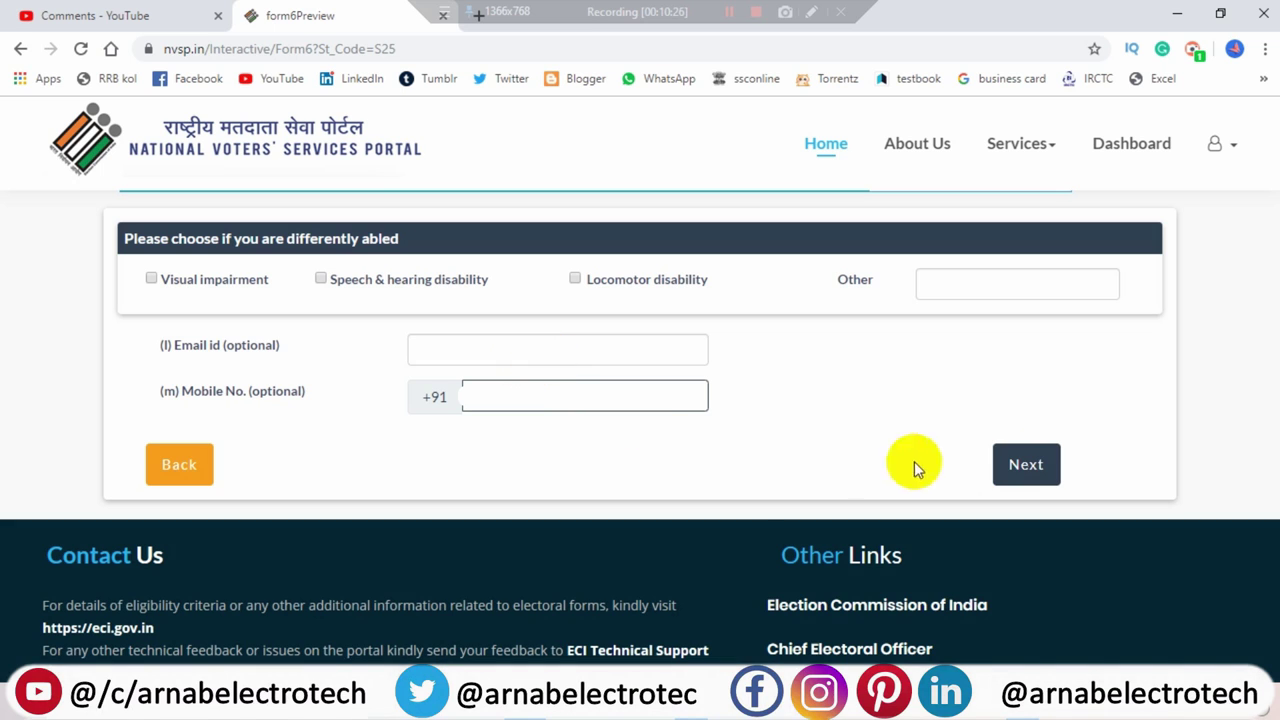
- Skip the optional contact details to the declaration step and select the Place field
click(1022, 464)
click(460, 298)
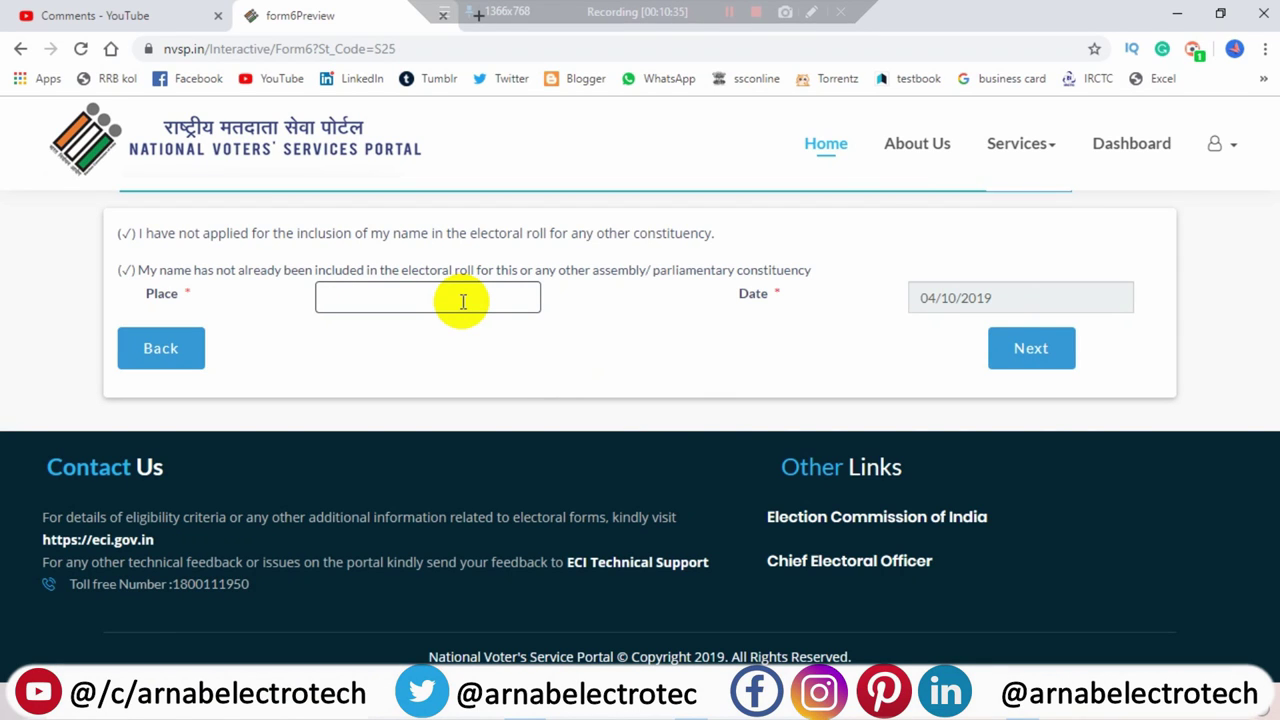
- Enter Kalyani as the declaration place and open the Form-6 preview
text(Kalyani)
click(1040, 356)
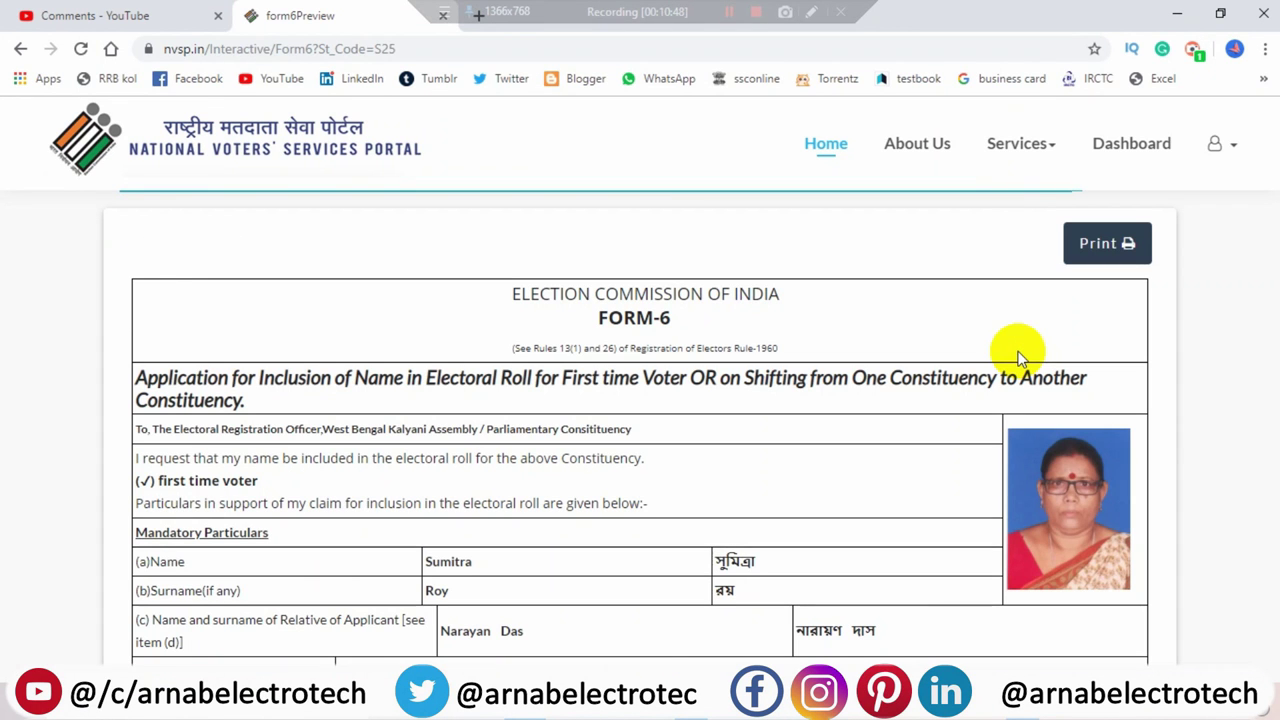
- Save the Form-6 preview as PDF file 5454, then cancel the print dialog
click(1102, 255)
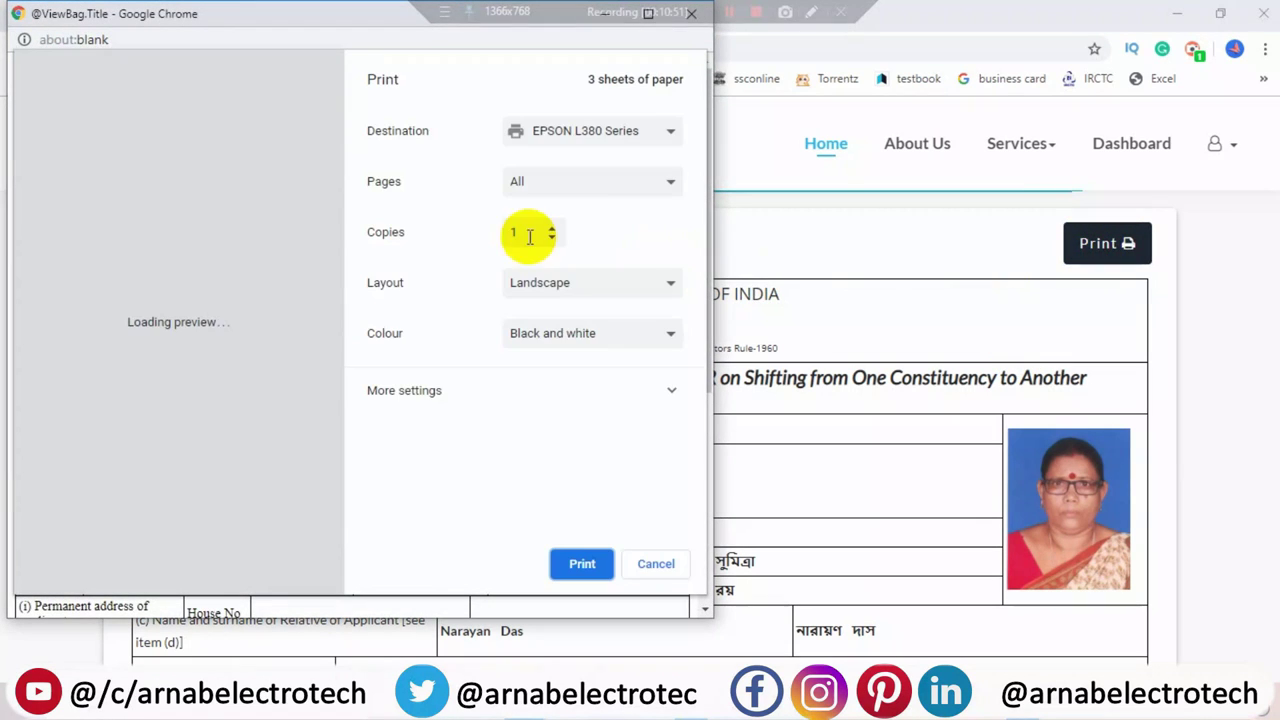
click(545, 130)
click(560, 185)
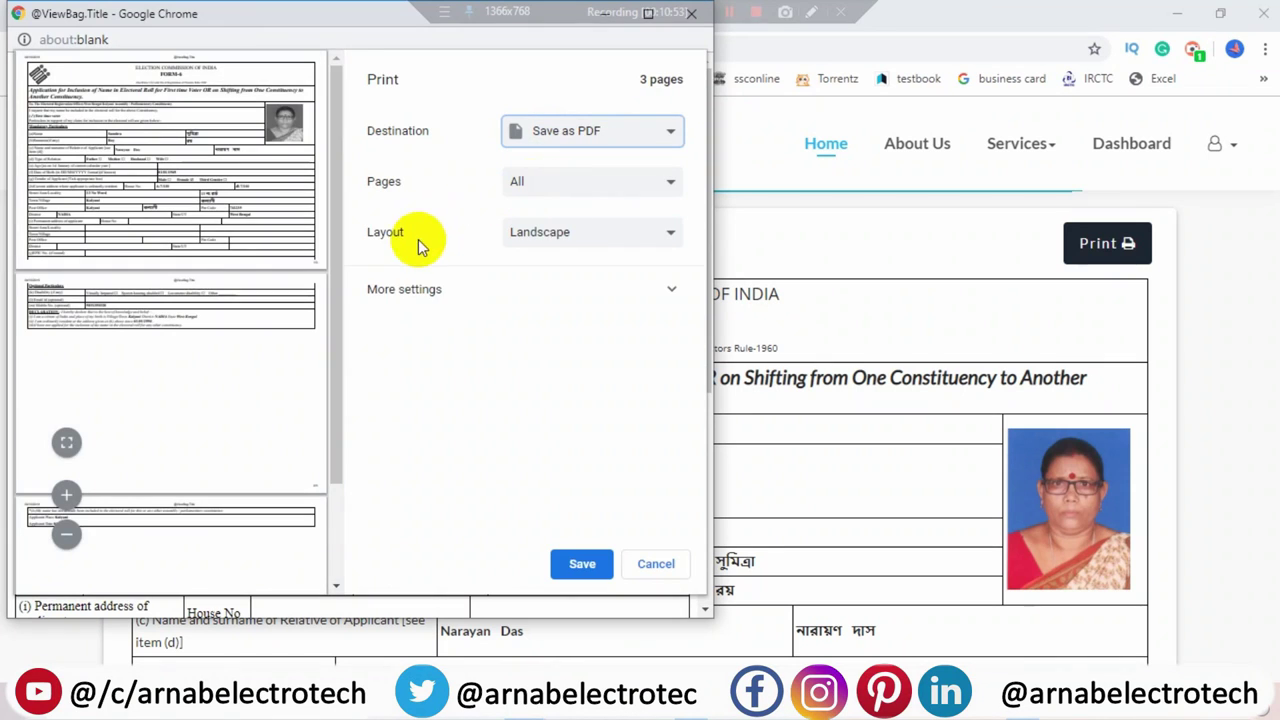
click(571, 563)
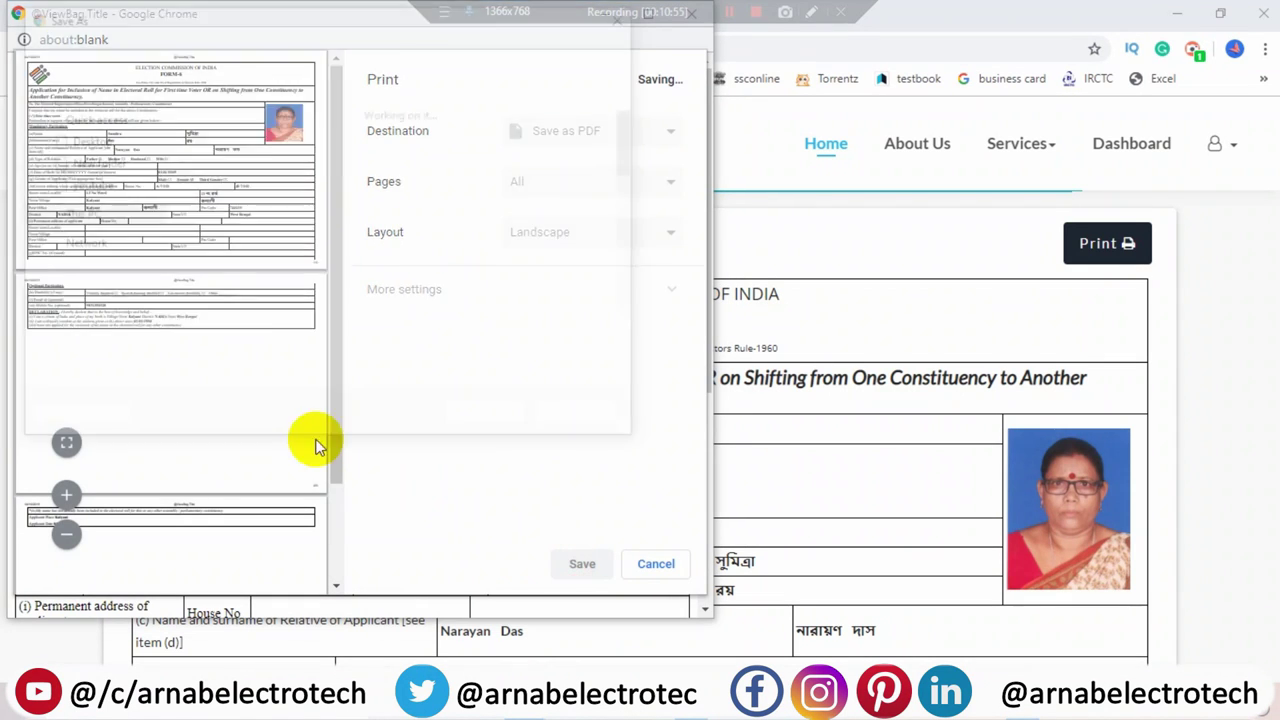
text(5454)
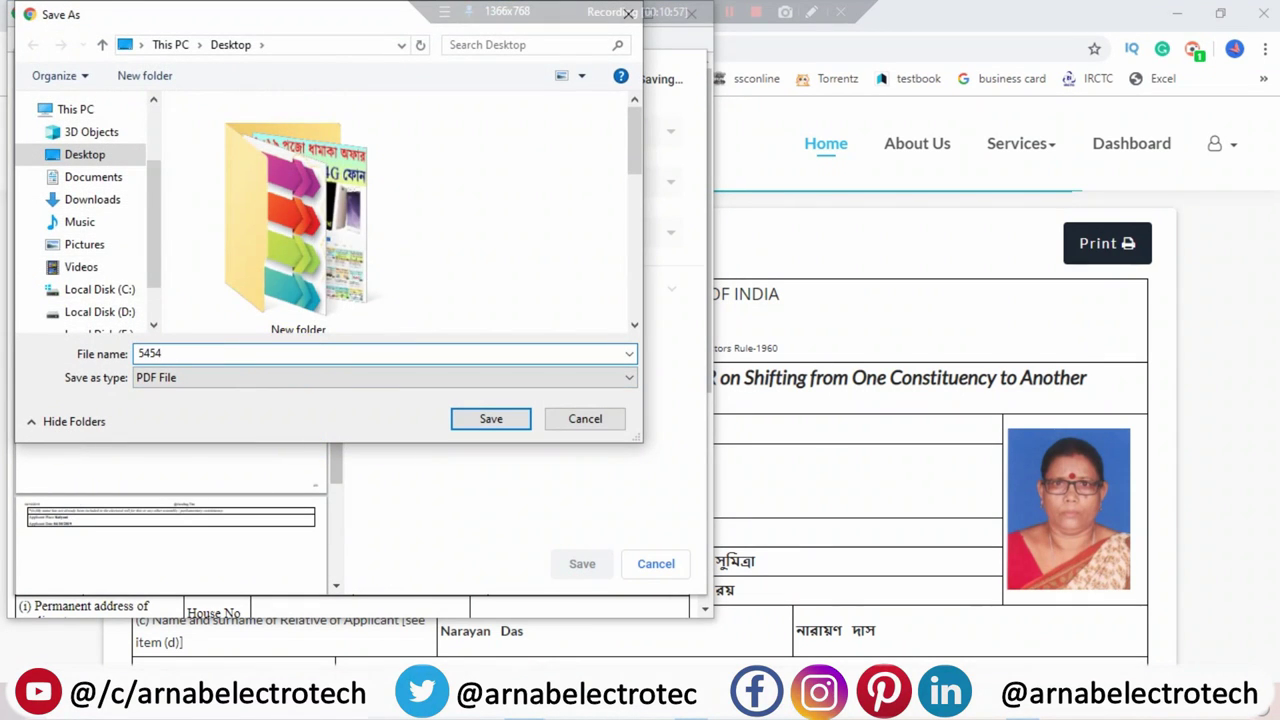
click(490, 419)
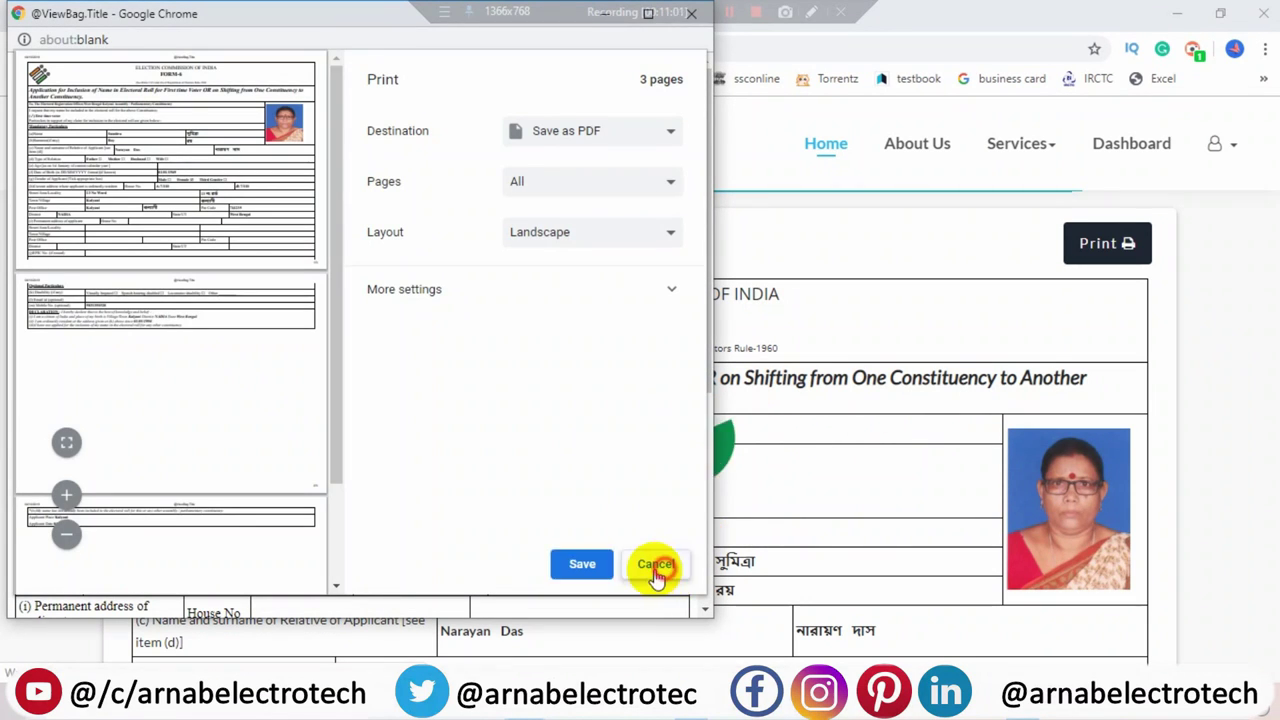
click(656, 564)
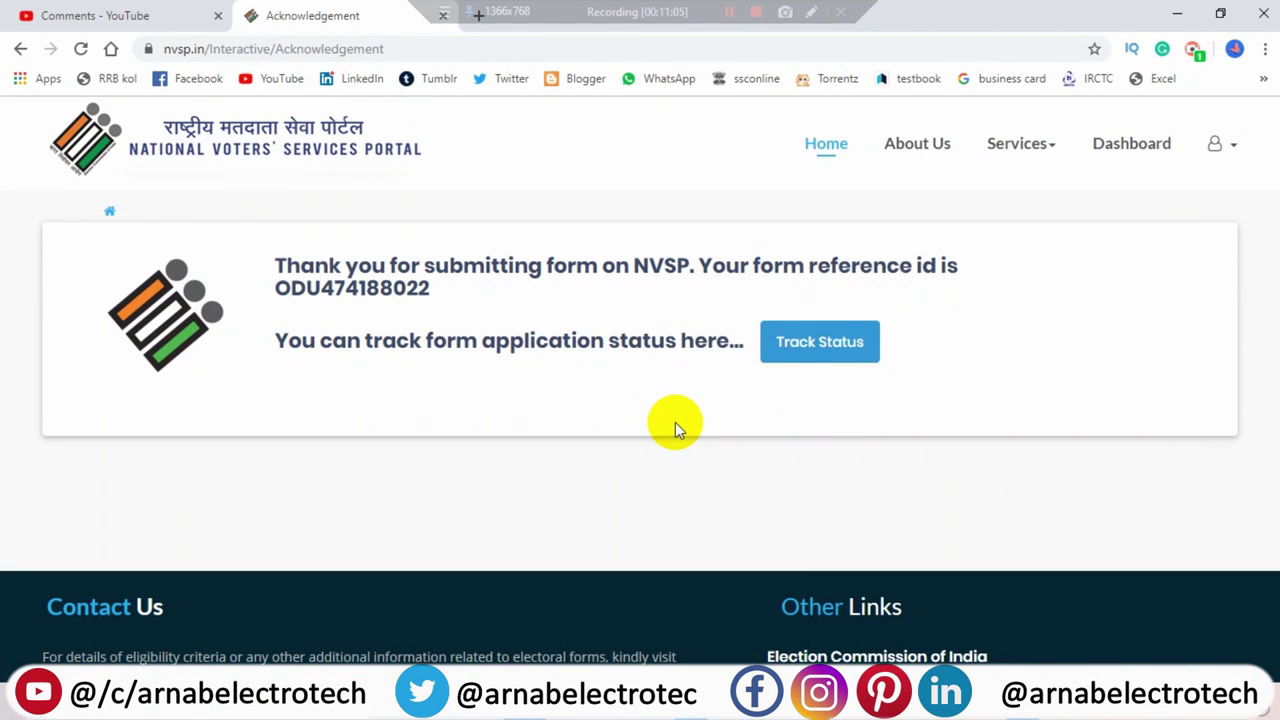
- Print only page 1 of the acknowledgement on the EPSON L380 Series printer
key(ctrl+p)
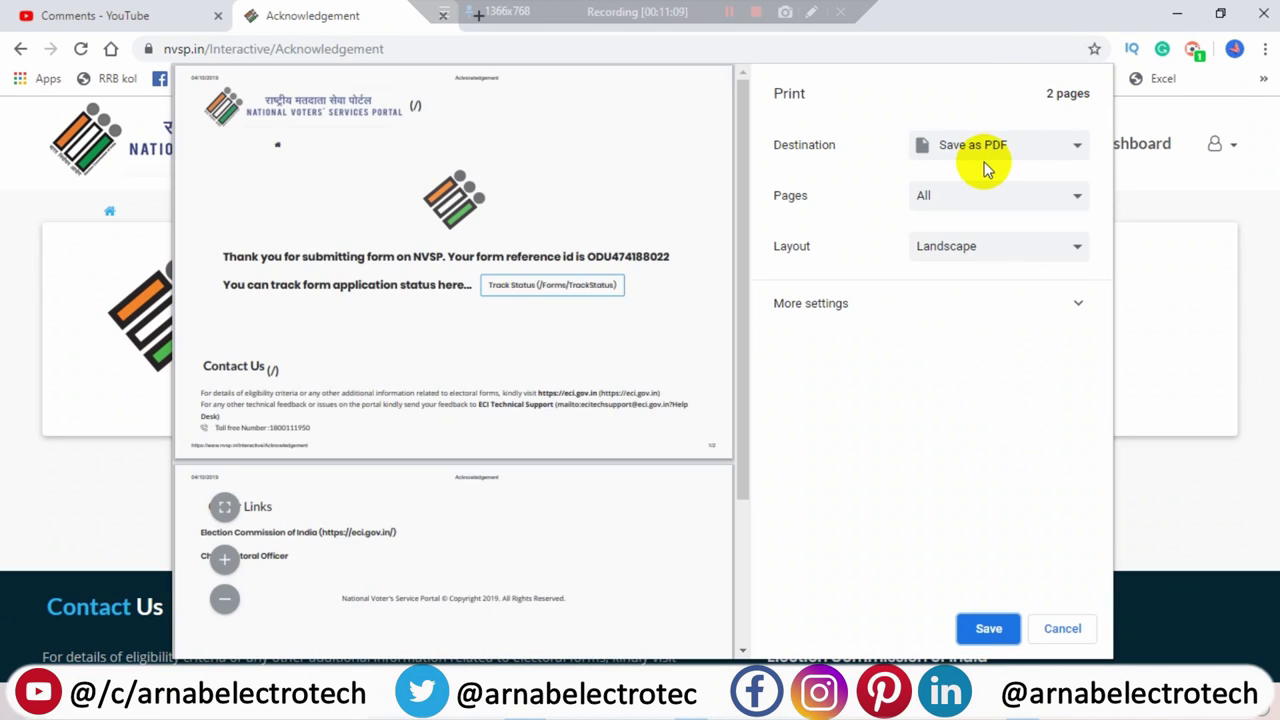
click(985, 150)
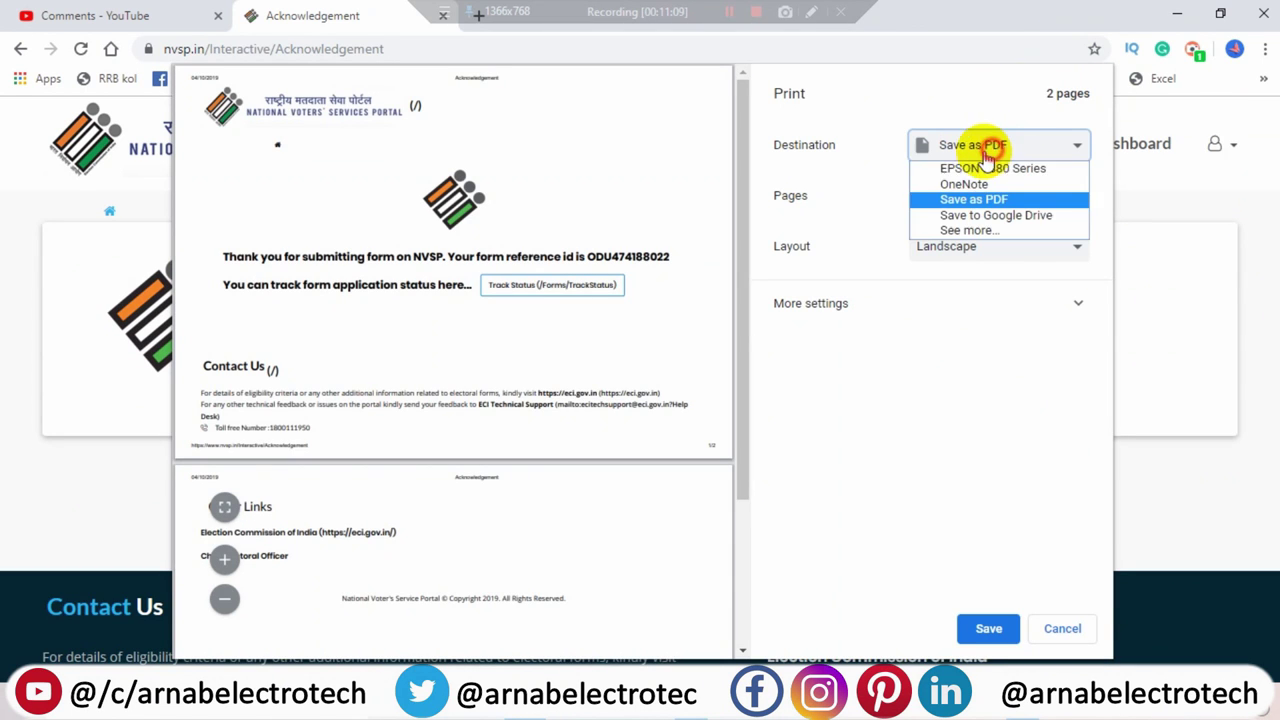
click(971, 166)
click(963, 197)
click(963, 235)
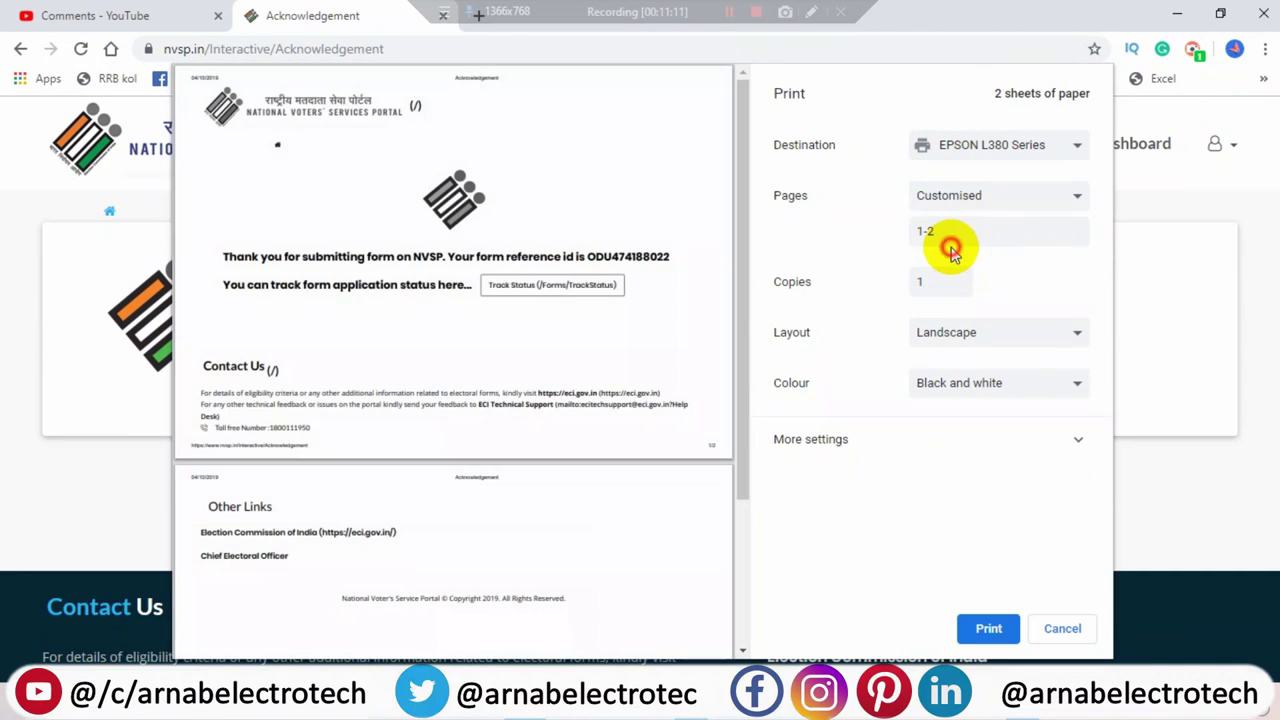
drag(963, 230, 906, 249)
text(1)
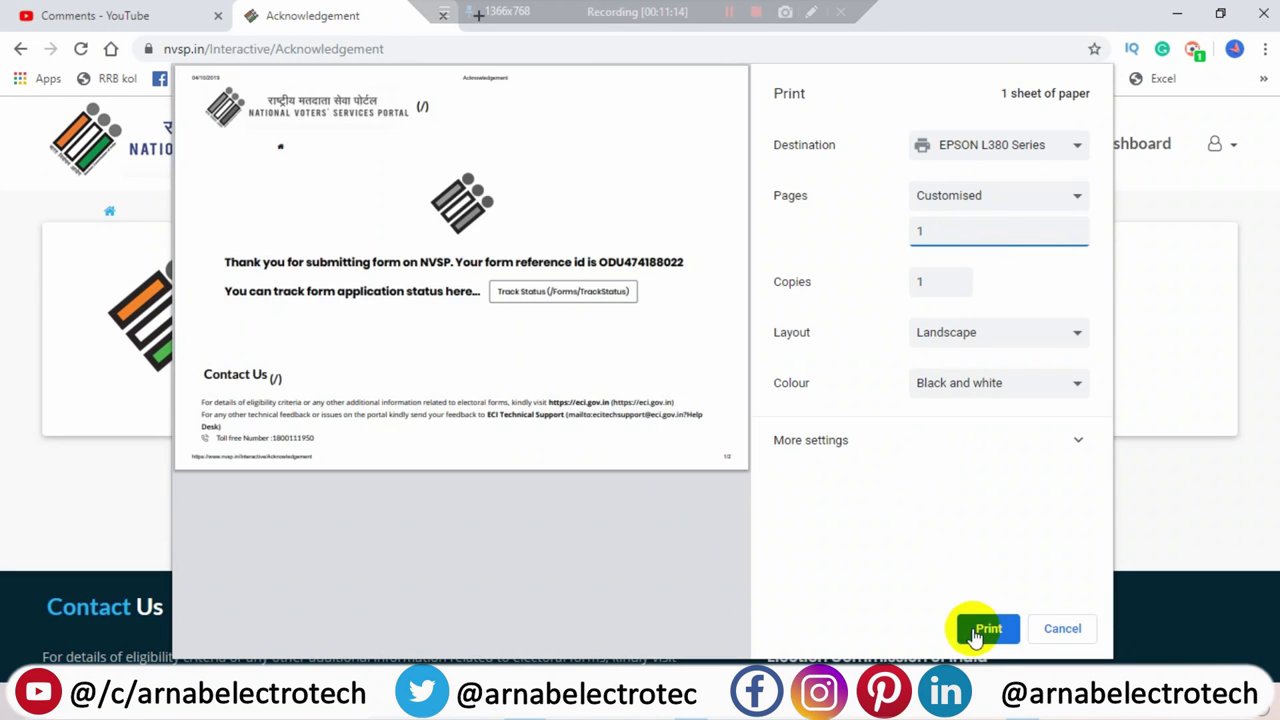
click(985, 629)
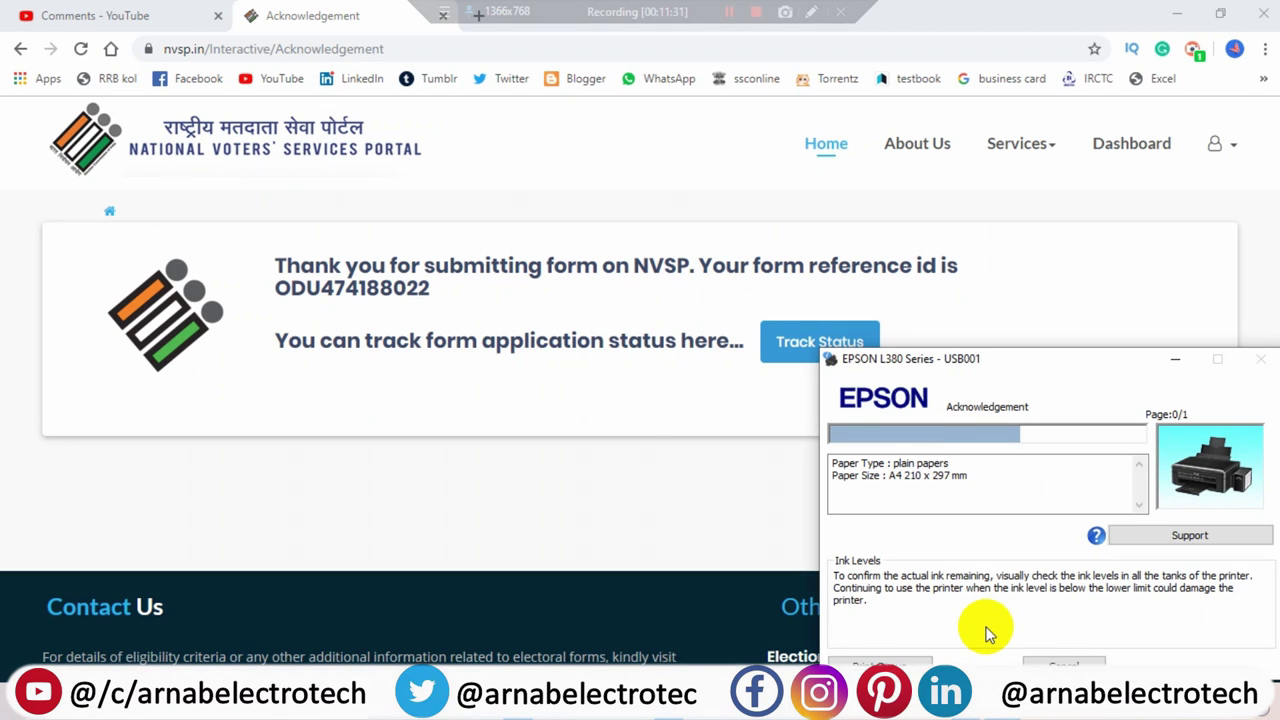
- Minimize Chrome and refresh the desktop so the saved 5454.pdf appears
click(1177, 14)
right_click(737, 303)
right_click(422, 237)
key(e)
right_click(418, 240)
click(457, 286)
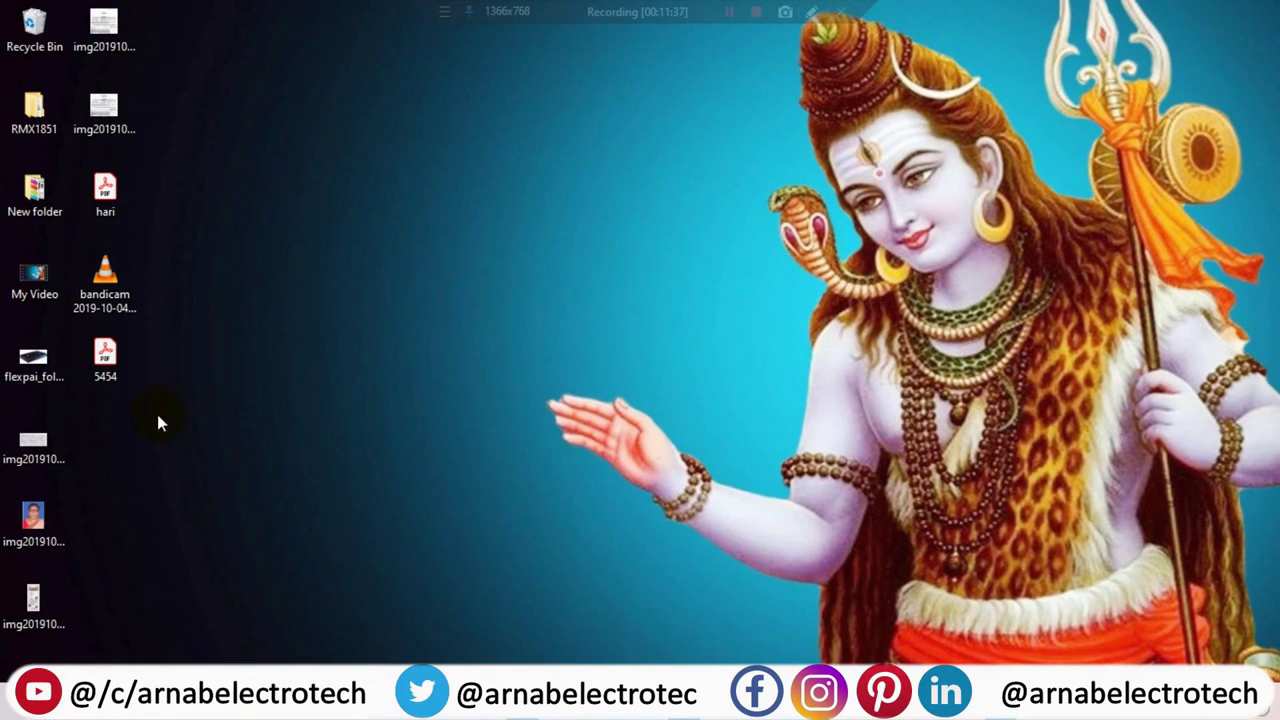
- Open 5454.pdf in Acrobat Reader and scroll through its pages
double_click(112, 370)
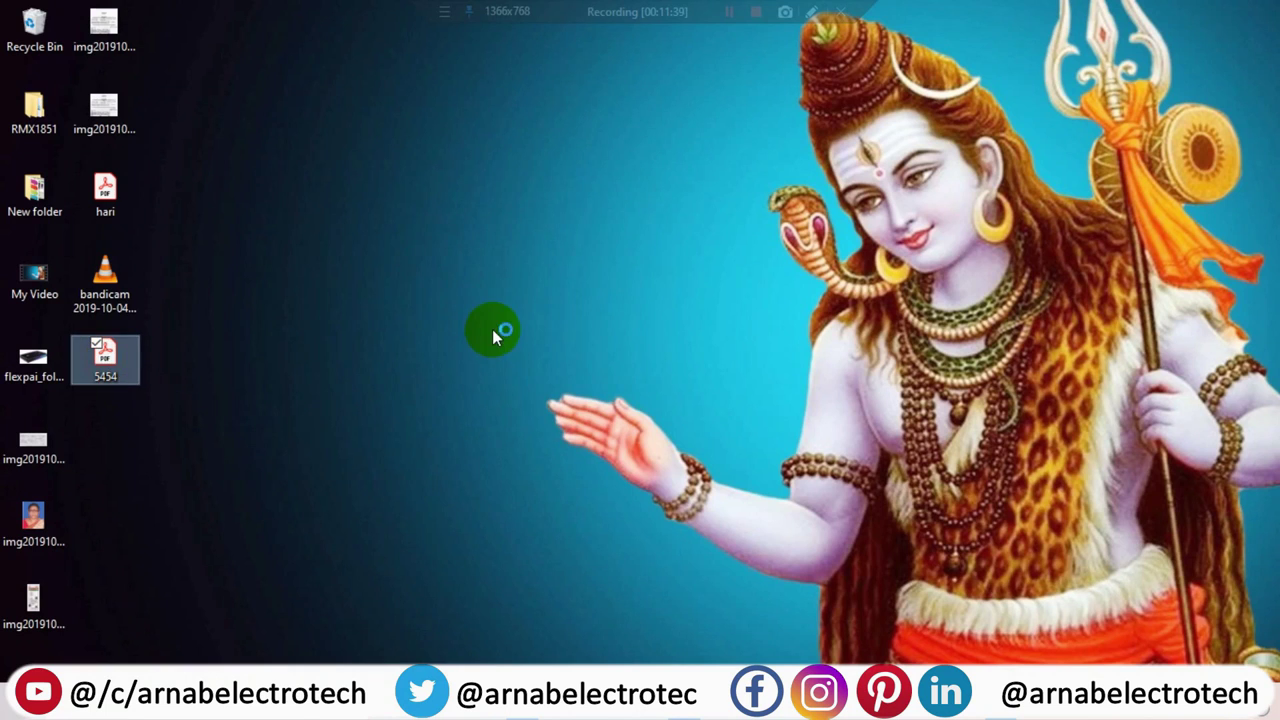
scroll(785, 370, down, 5)
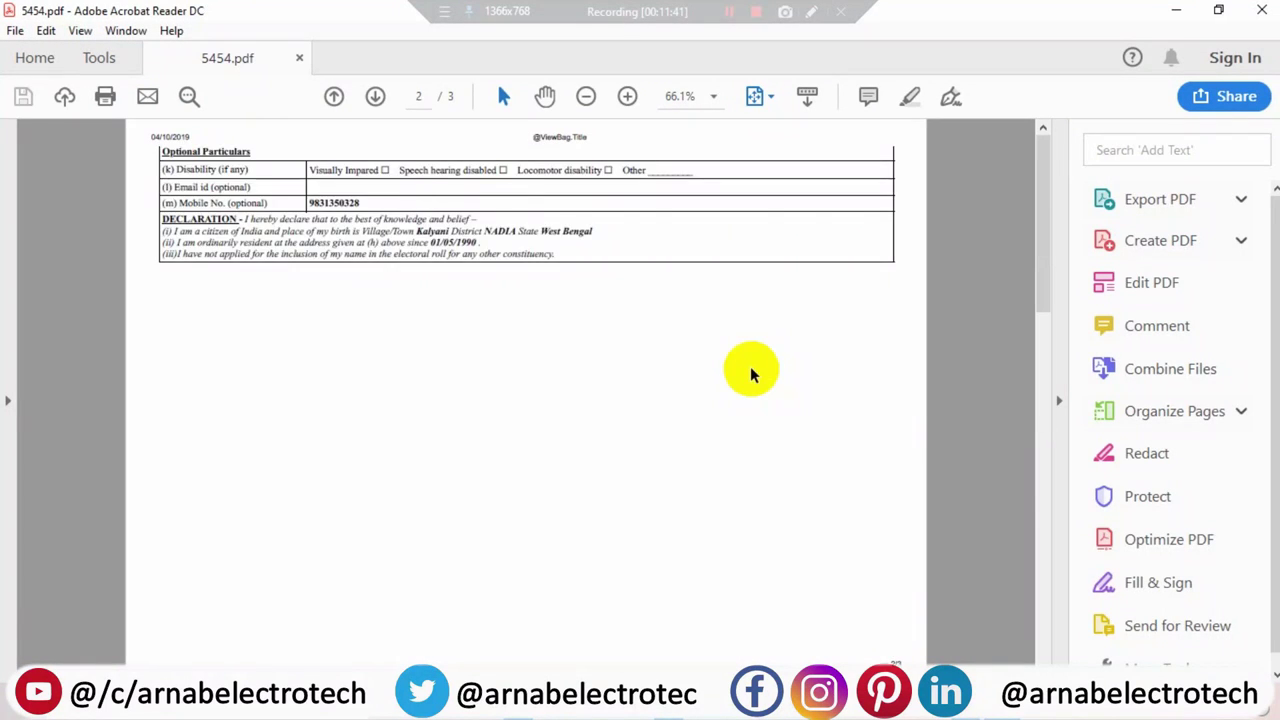
scroll(751, 369, up, 5)
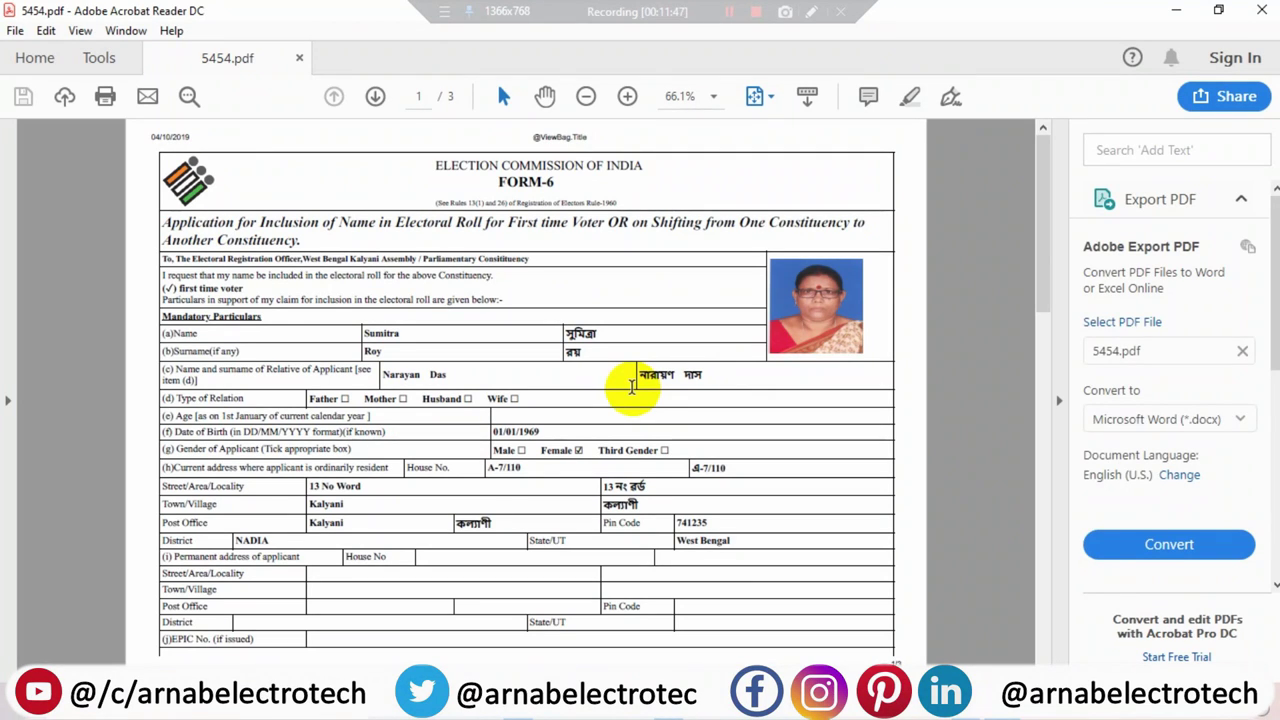
- Print page 1 of 5454.pdf on the EPSON L380
key(ctrl+p)
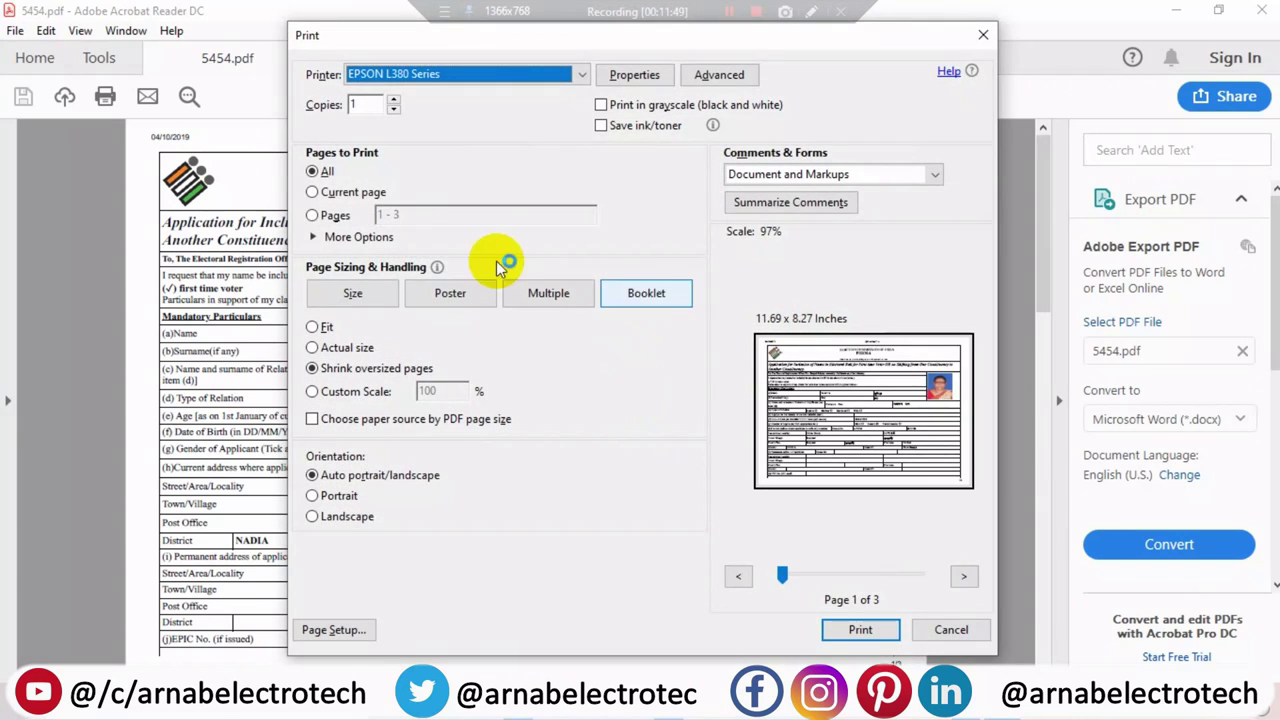
click(418, 216)
drag(418, 216, 362, 220)
text(1)
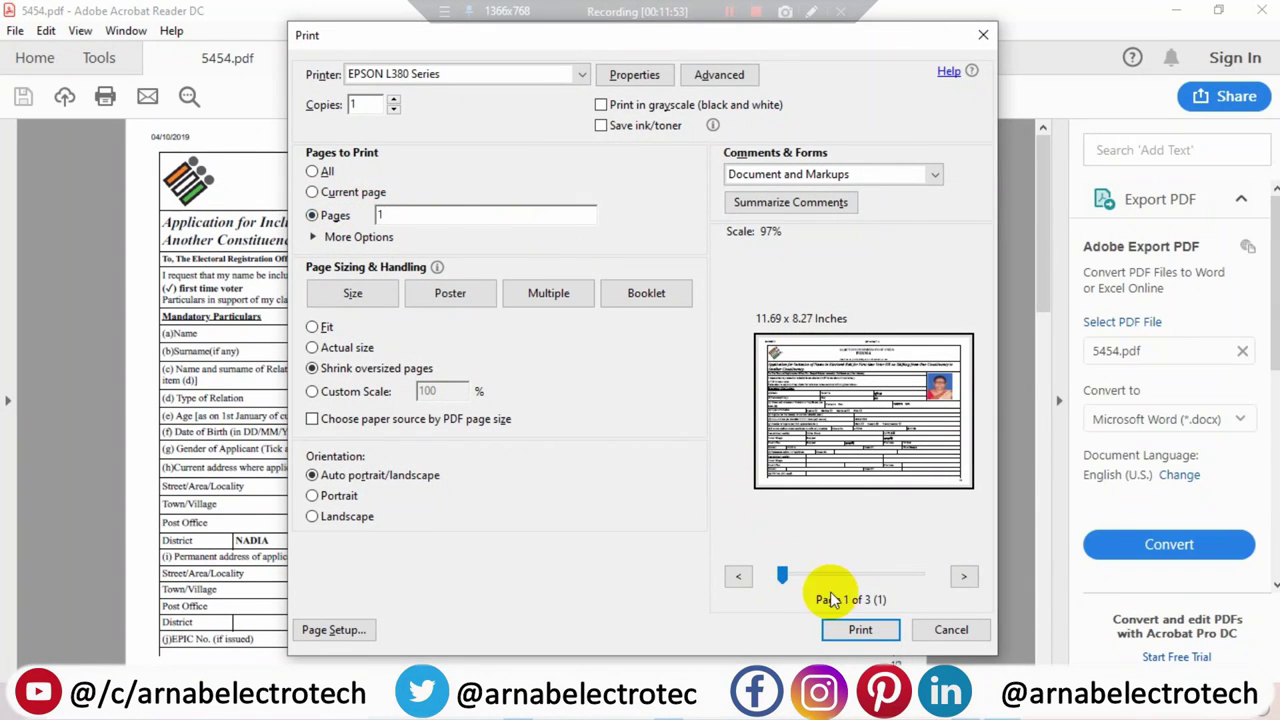
click(860, 630)
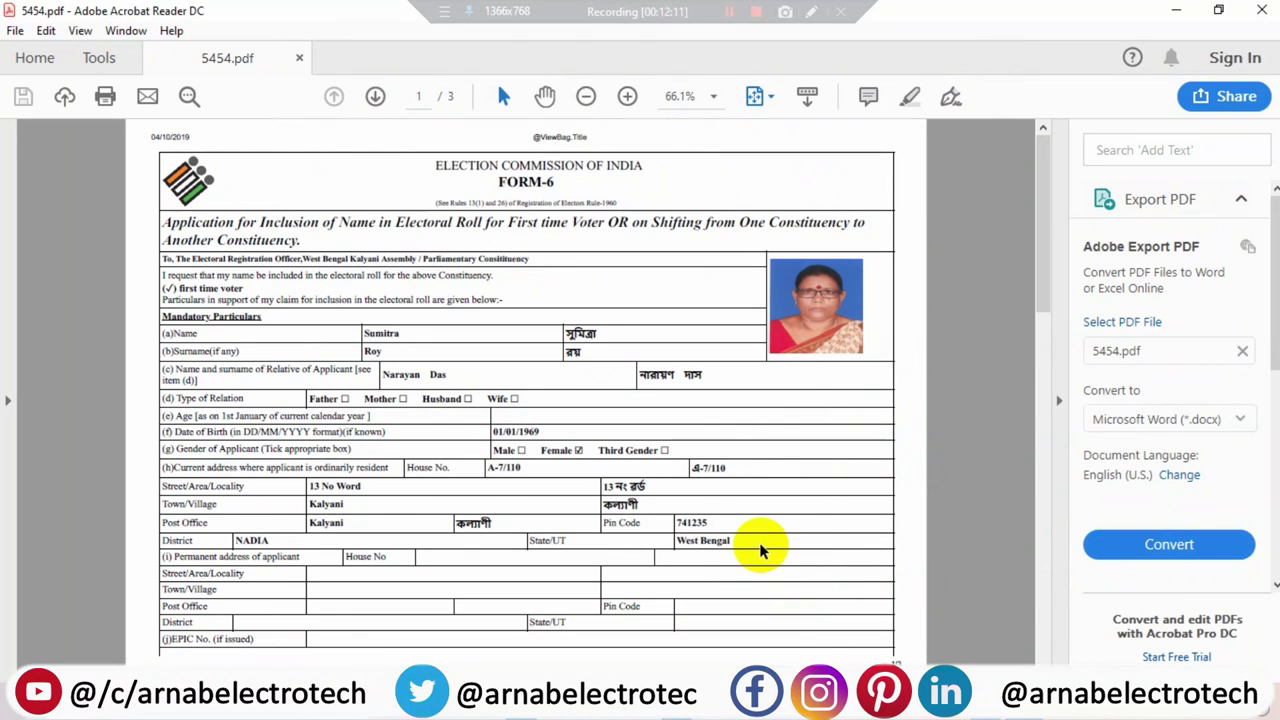
- Set up a new print job limited to page 2 of the PDF
key(ctrl+p)
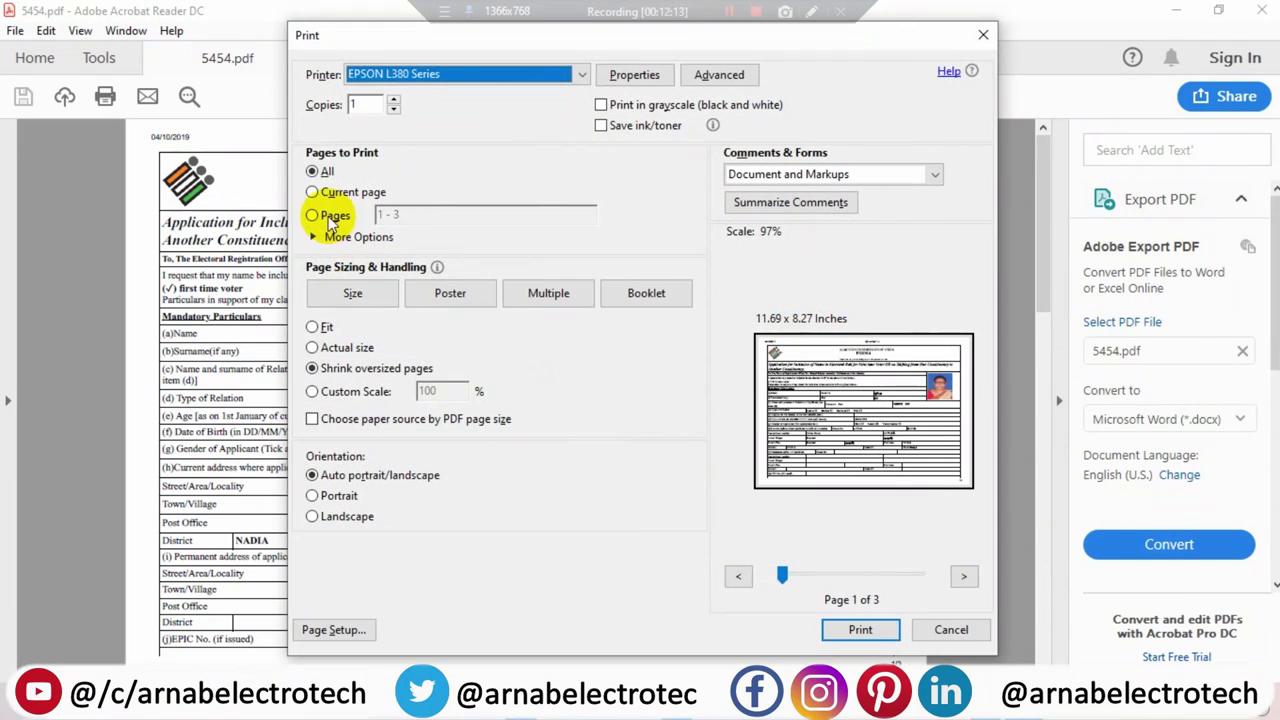
click(330, 218)
text(2)
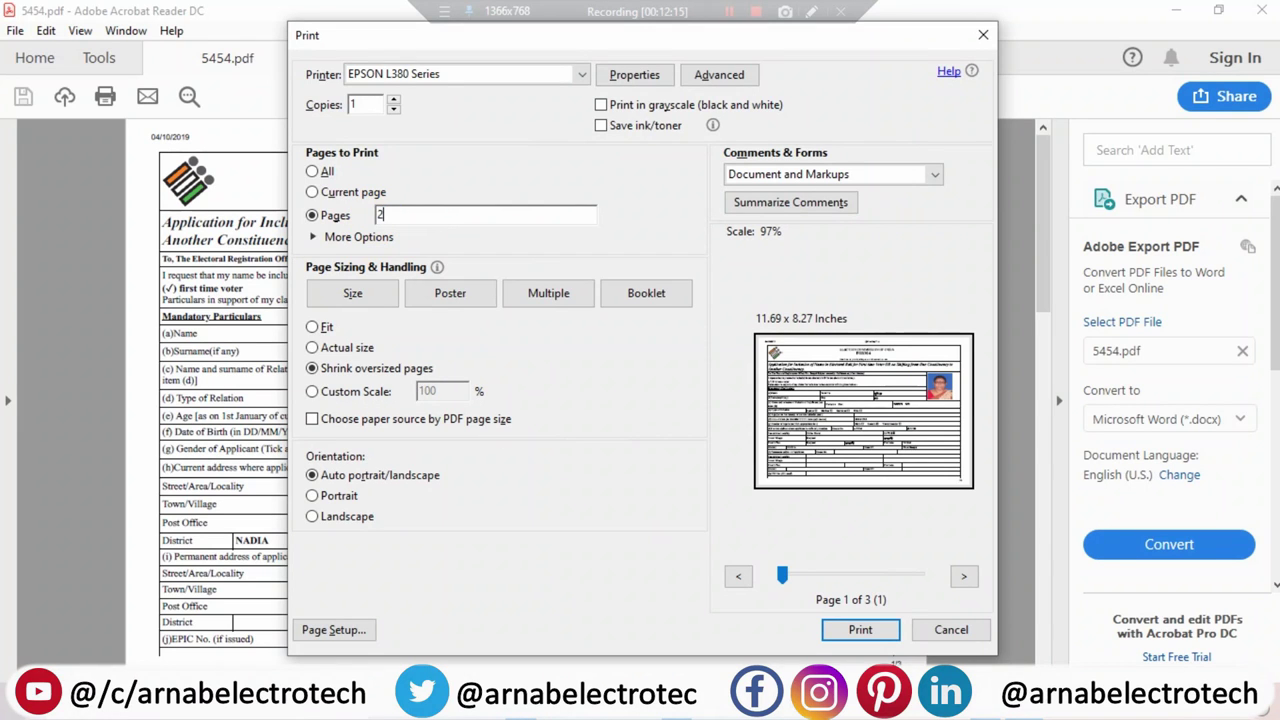